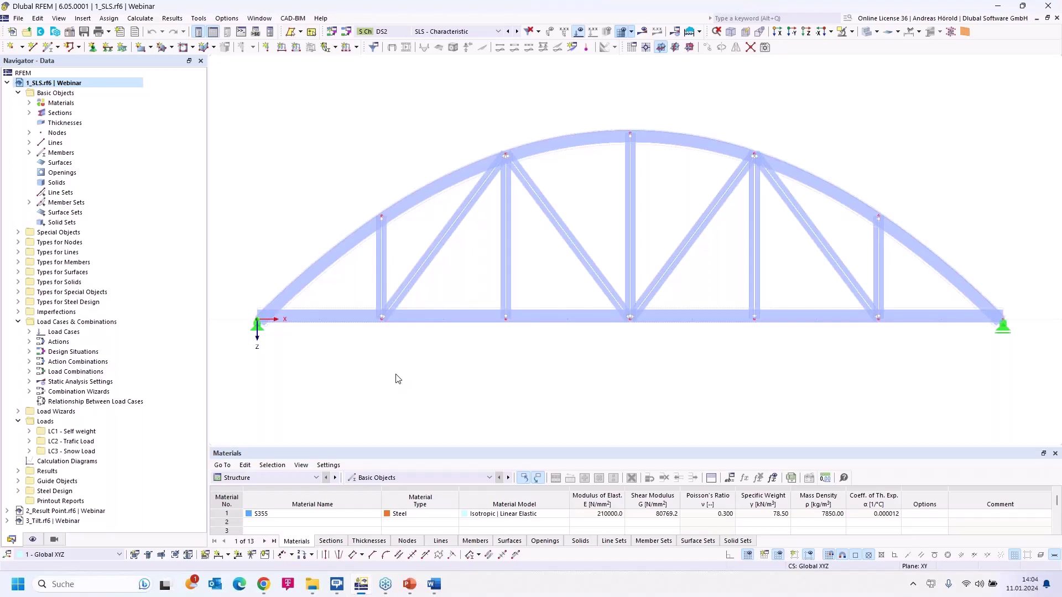
List the Steel Design input data, start the design calculation and abort it at the plausibility check for the member sets.
left_click(287, 478)
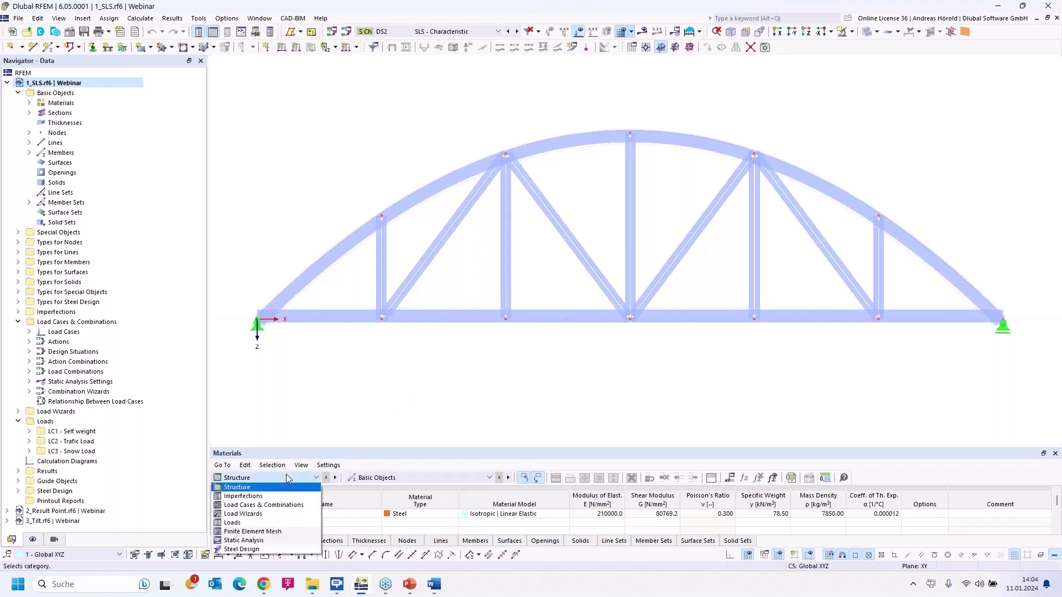
left_click(275, 548)
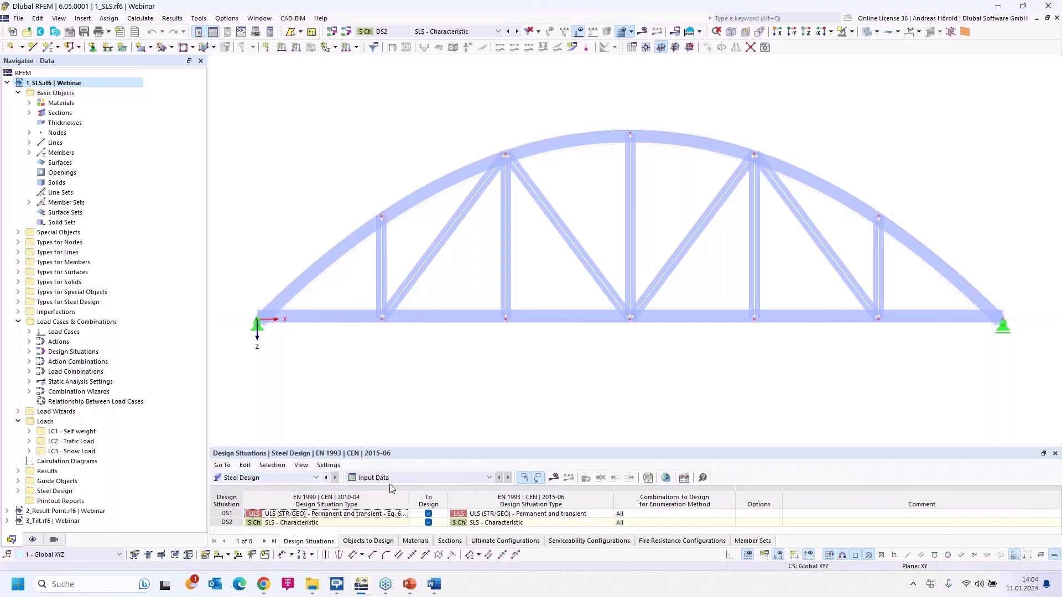
left_click(553, 478)
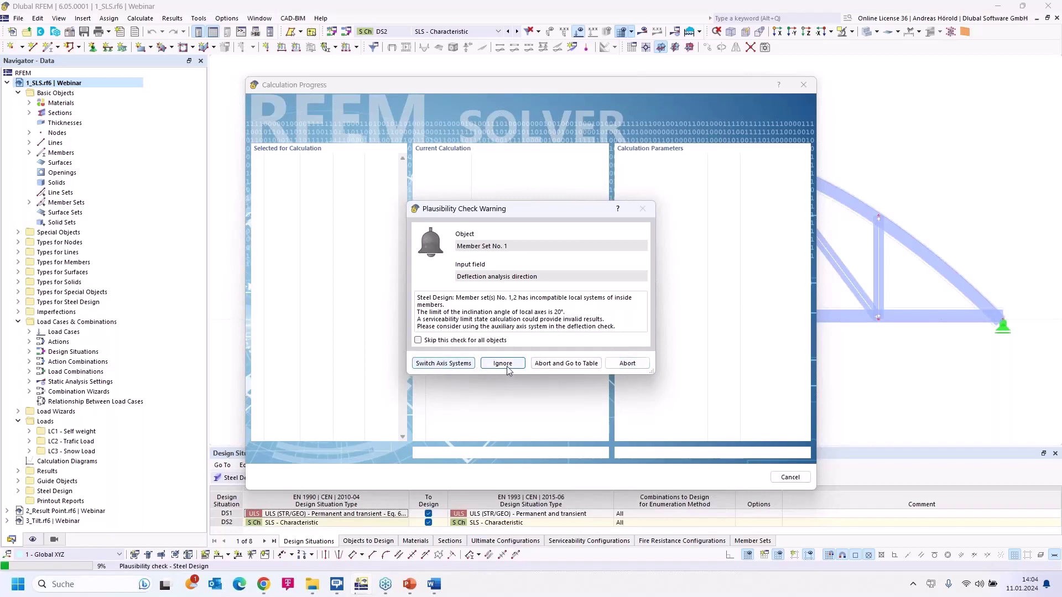
left_click(625, 365)
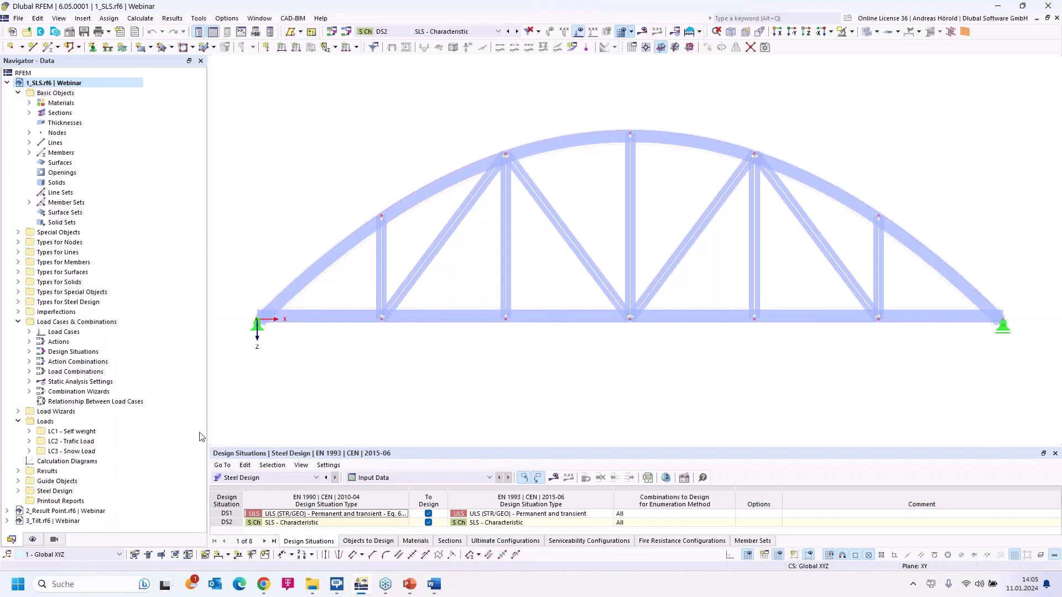
Display the member axis systems x, y, z on the truss to examine the members' local z-axis directions.
left_click(33, 540)
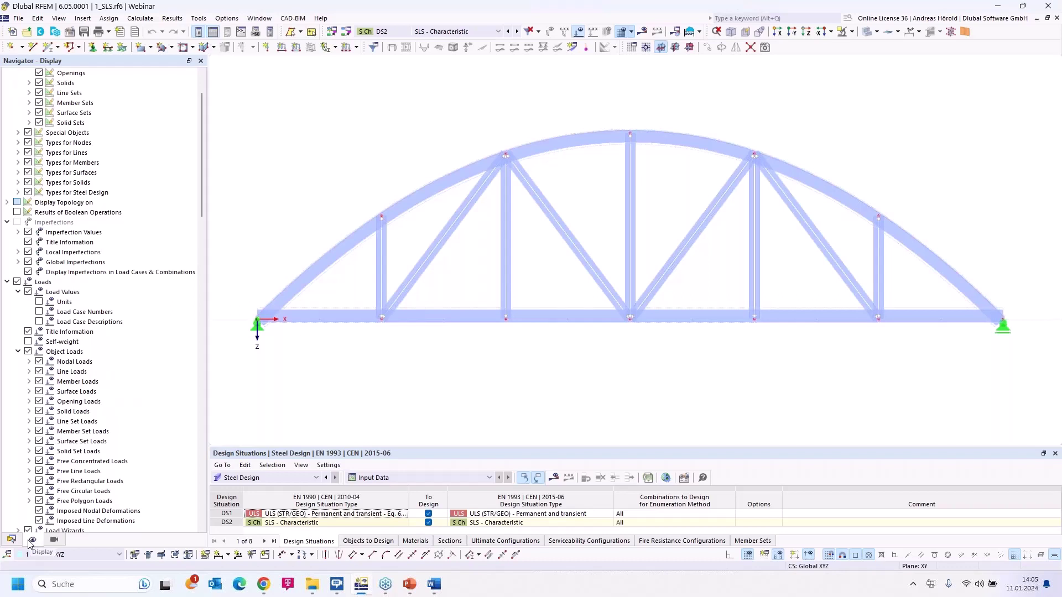
scroll(61, 145, "up", 2)
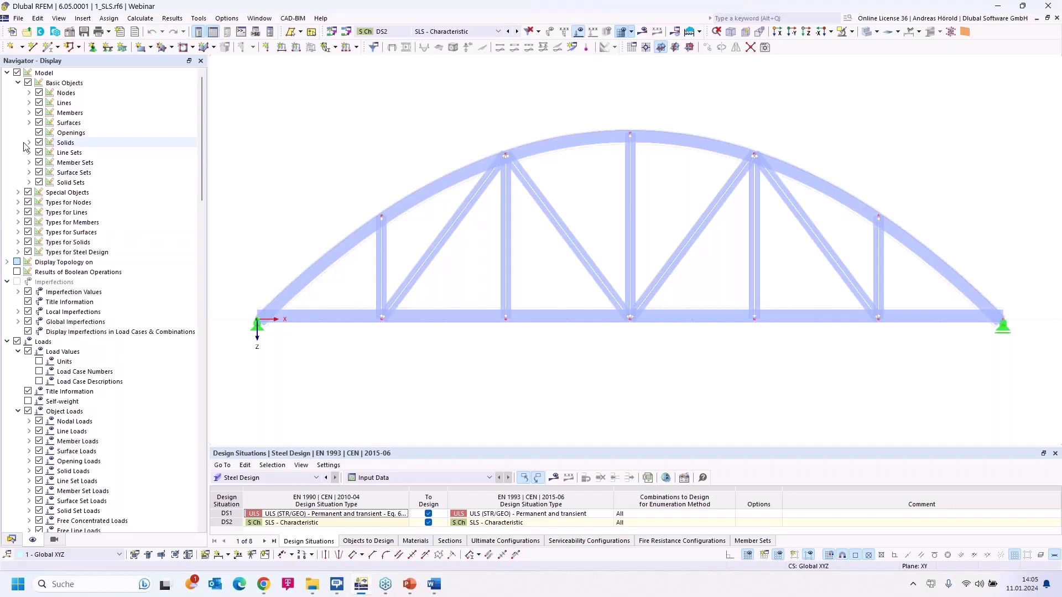
left_click(30, 113)
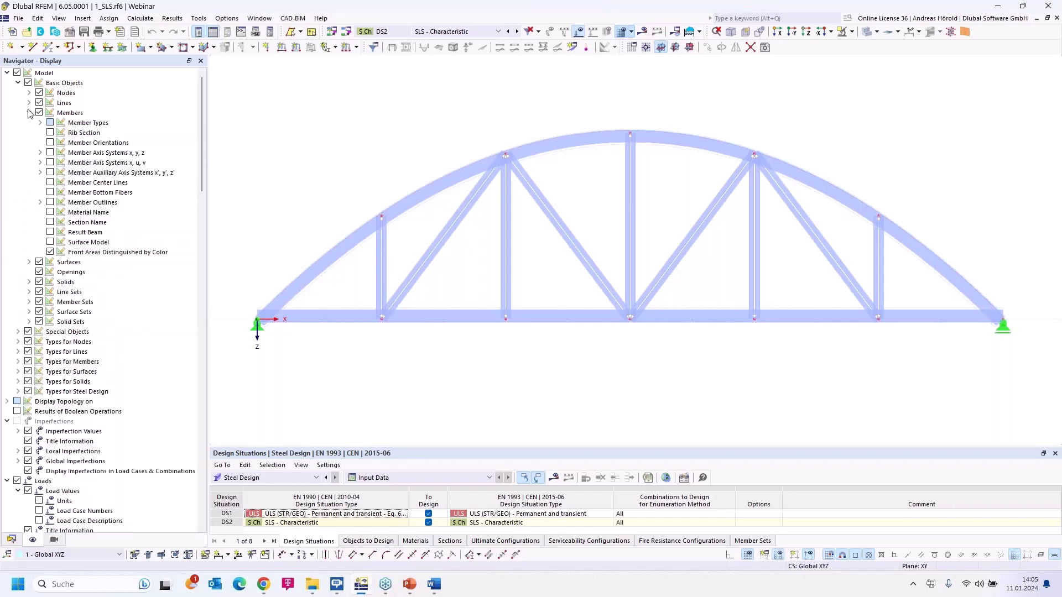
left_click(51, 153)
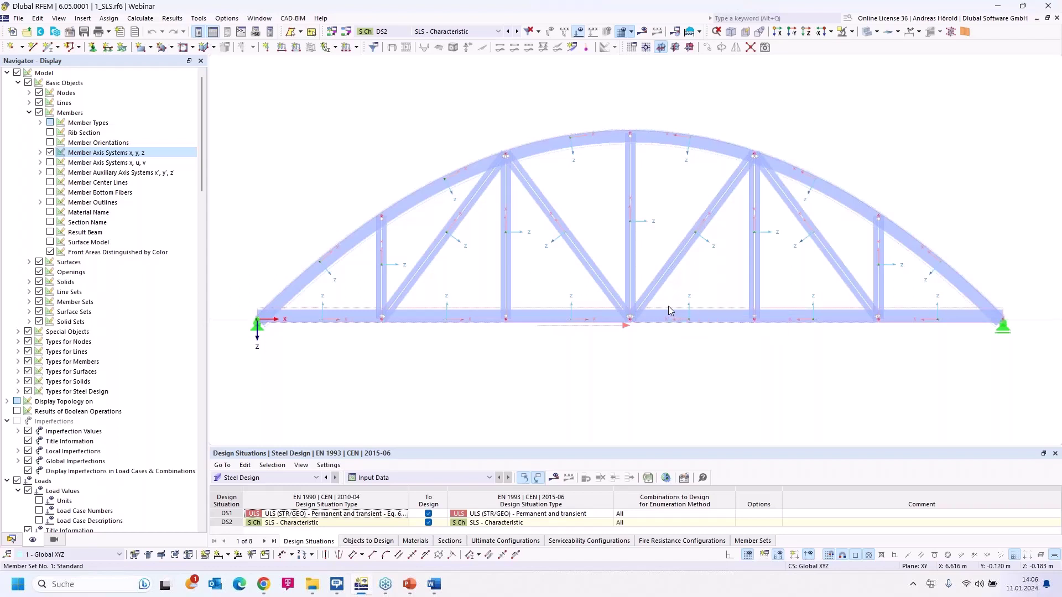
Edit the bottom chord member set and set its deflection check direction to auxiliary local axis z'.
left_click(12, 540)
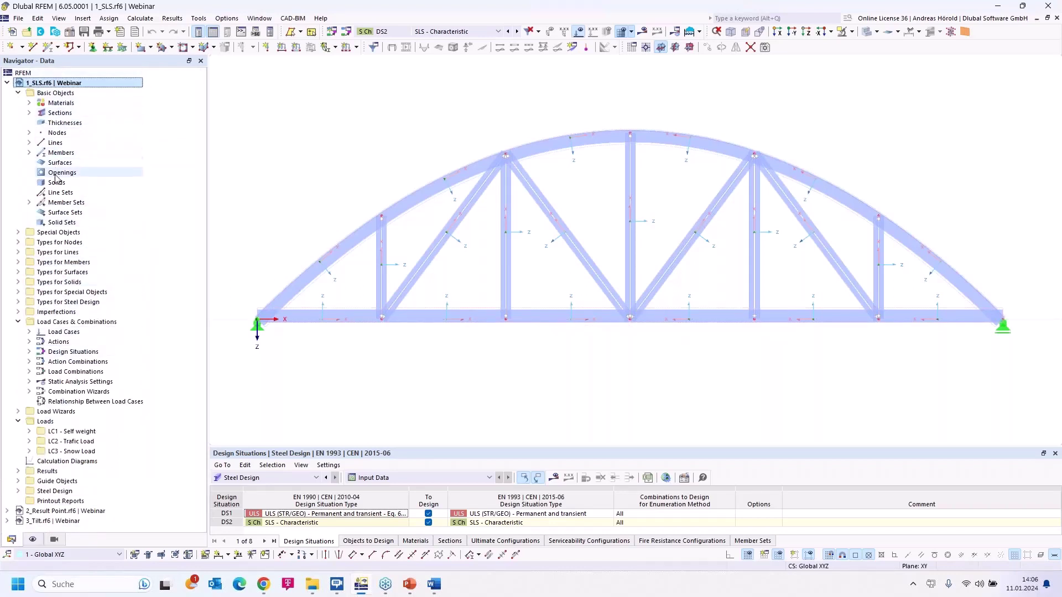
left_click(29, 203)
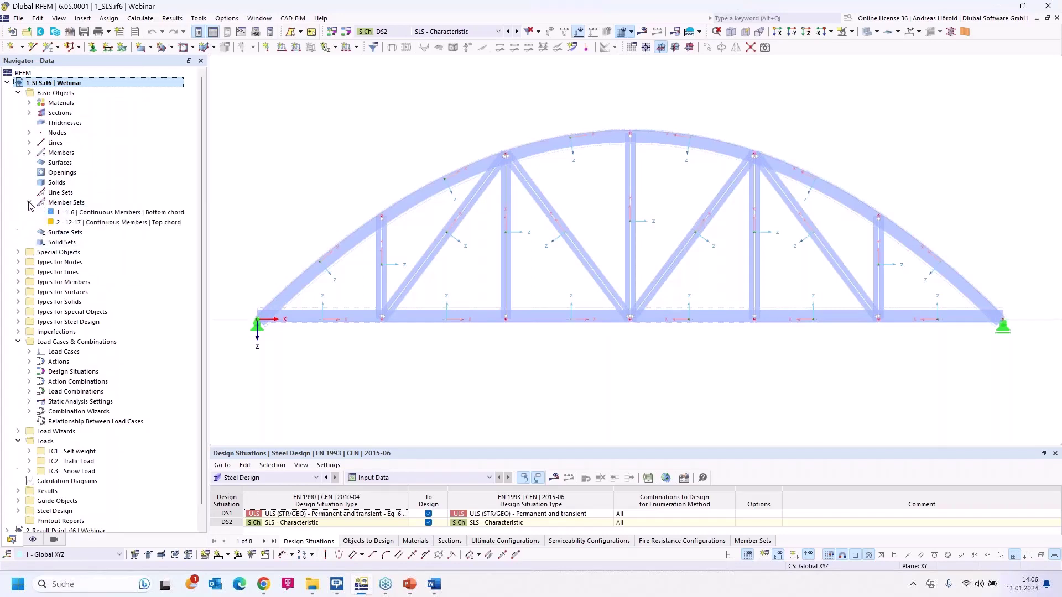
double_click(127, 214)
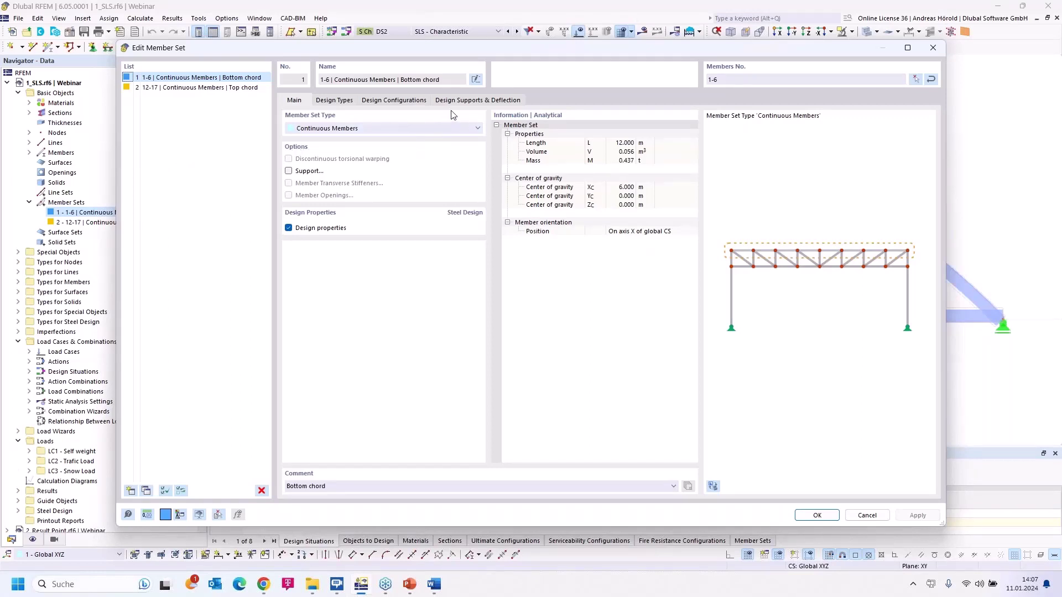
left_click(462, 102)
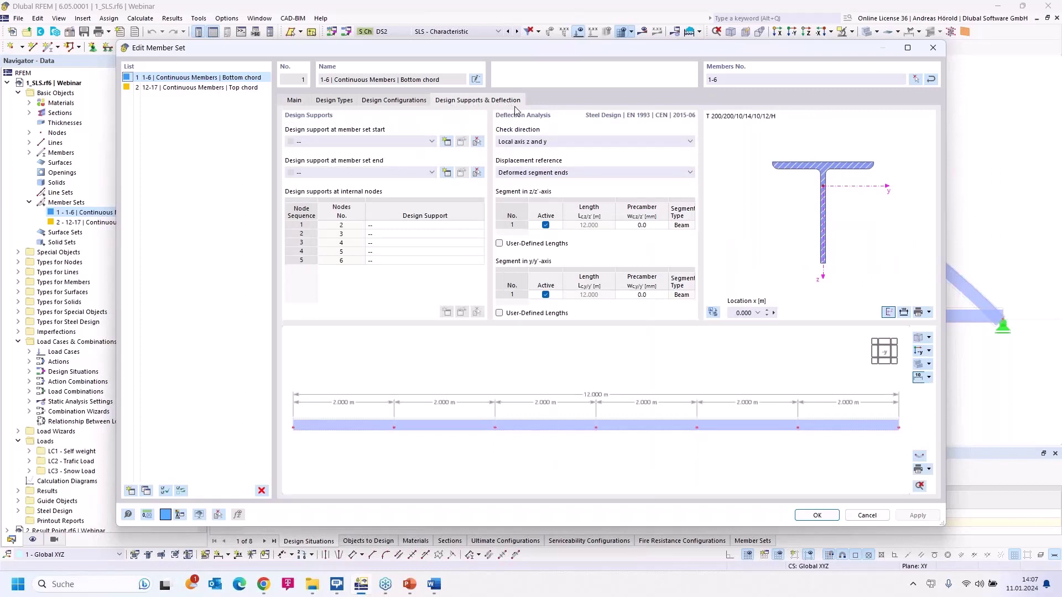
left_click(691, 144)
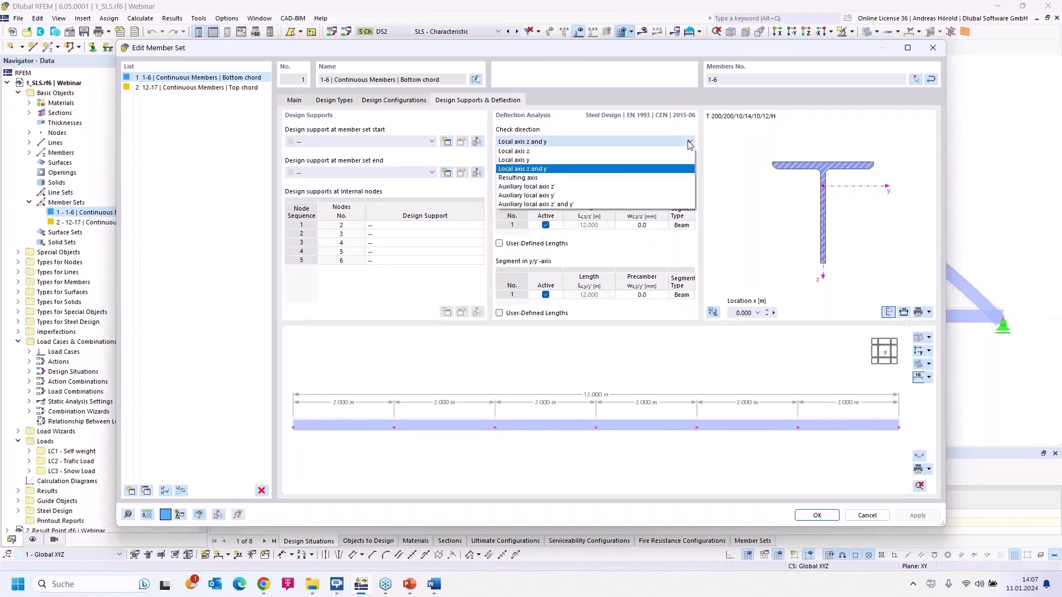
left_click(579, 189)
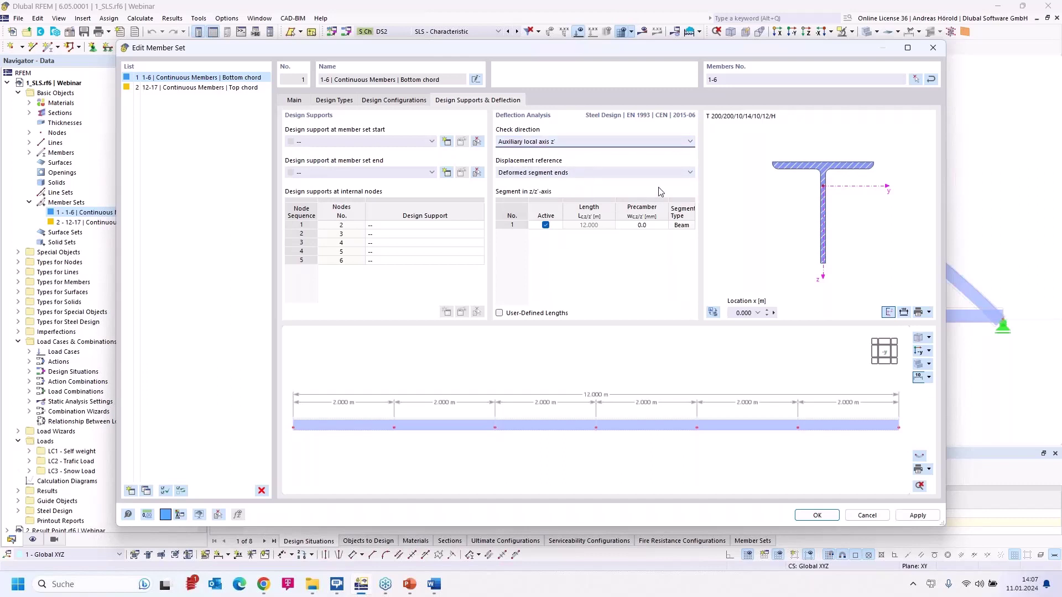
left_click(639, 142)
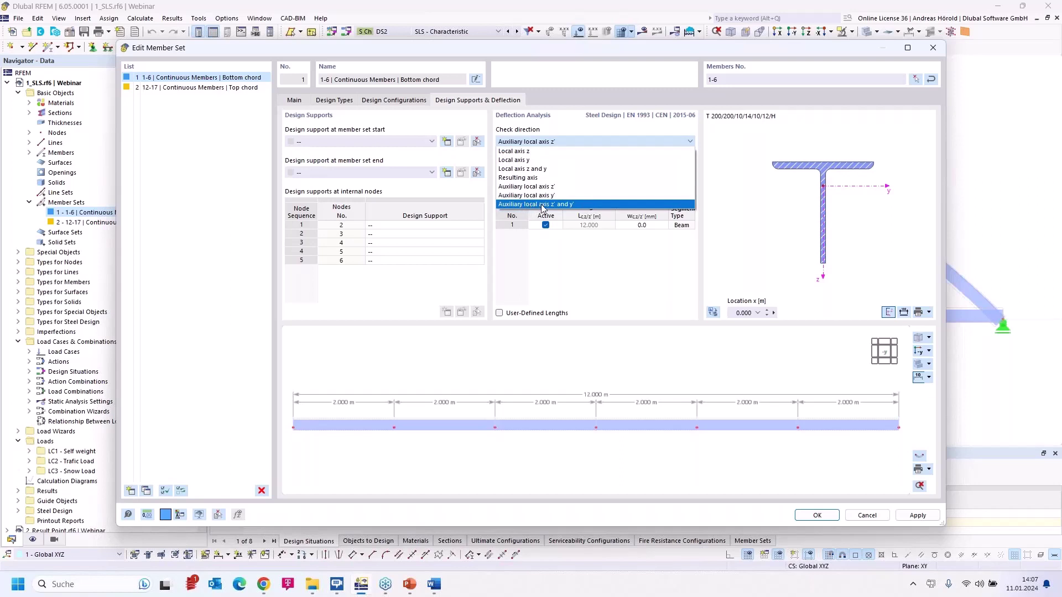
left_click(569, 191)
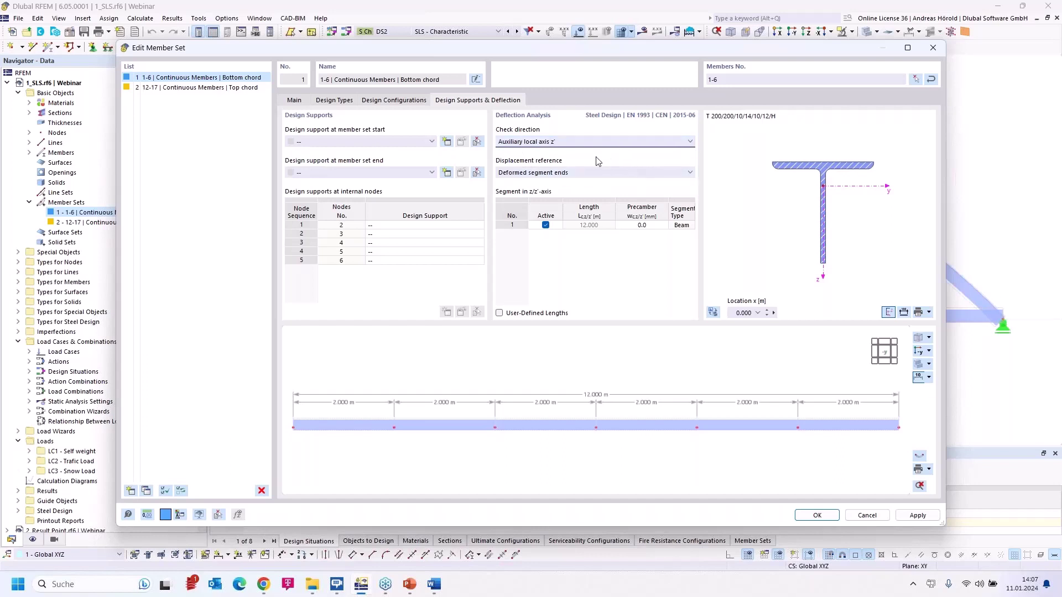
Select the bottom and top chord member sets together, set their deflection check direction to auxiliary local axis z', and accept the changes.
left_click(214, 88)
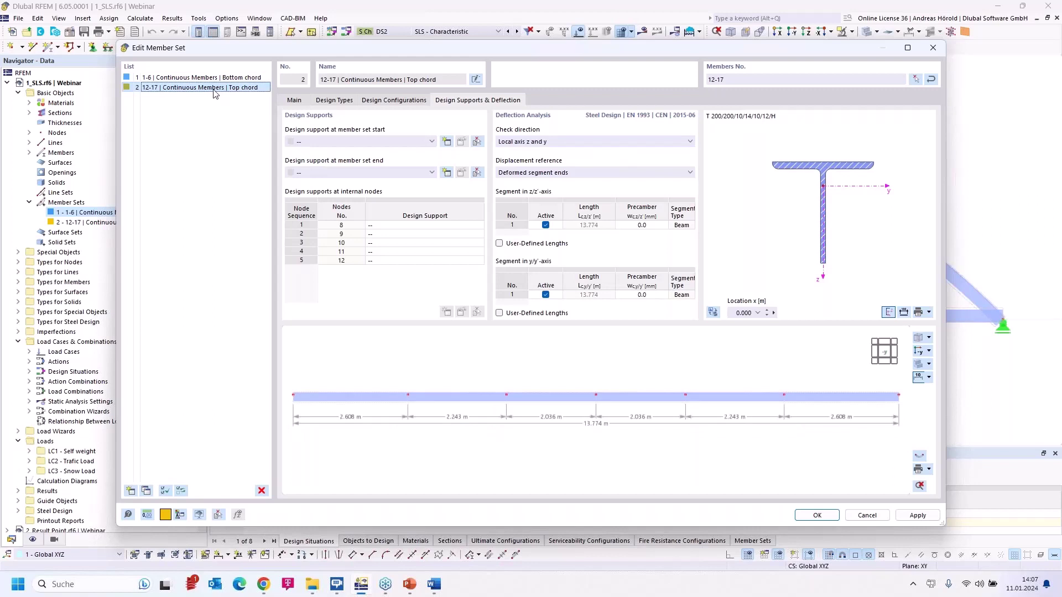
left_click(212, 79)
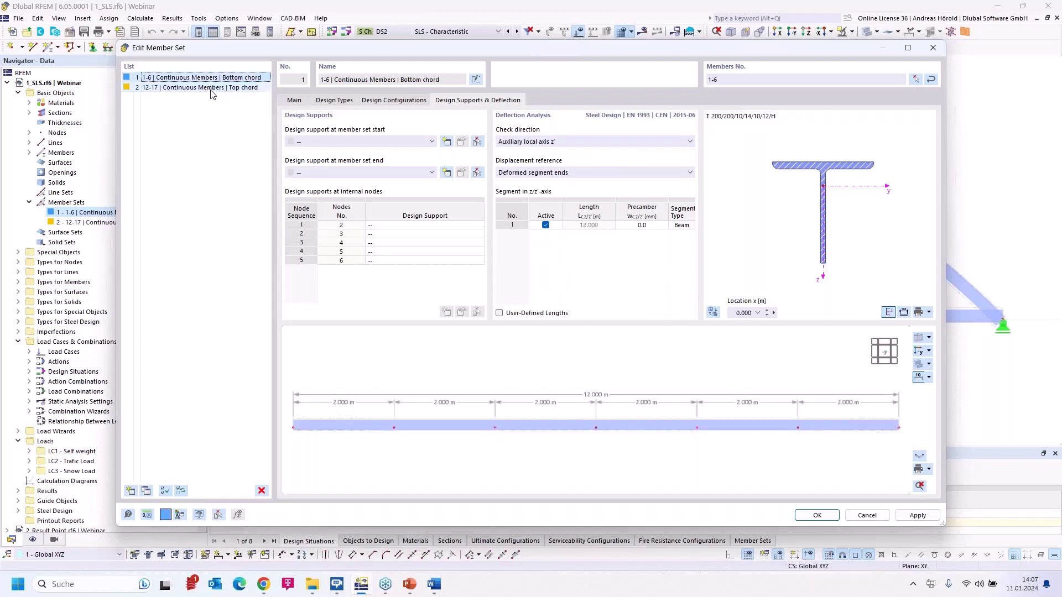
left_click(211, 89, "ctrl")
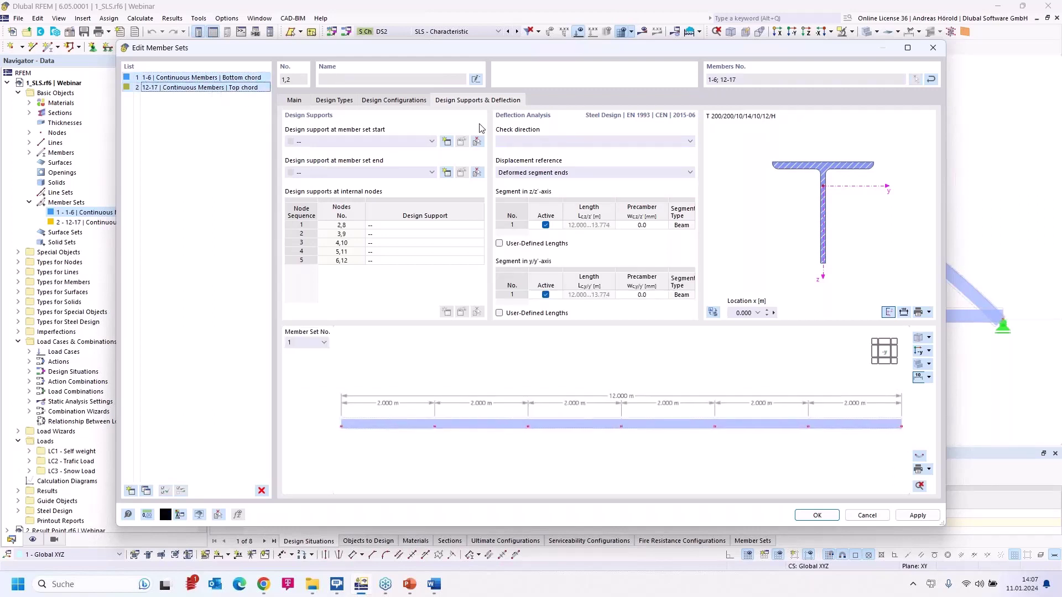
left_click(612, 141)
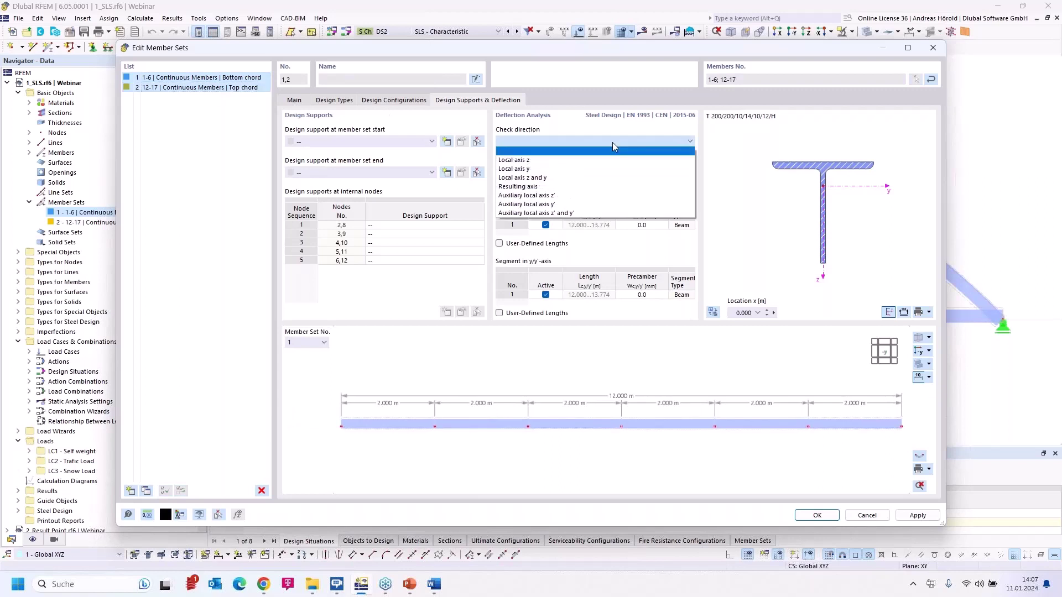
left_click(579, 196)
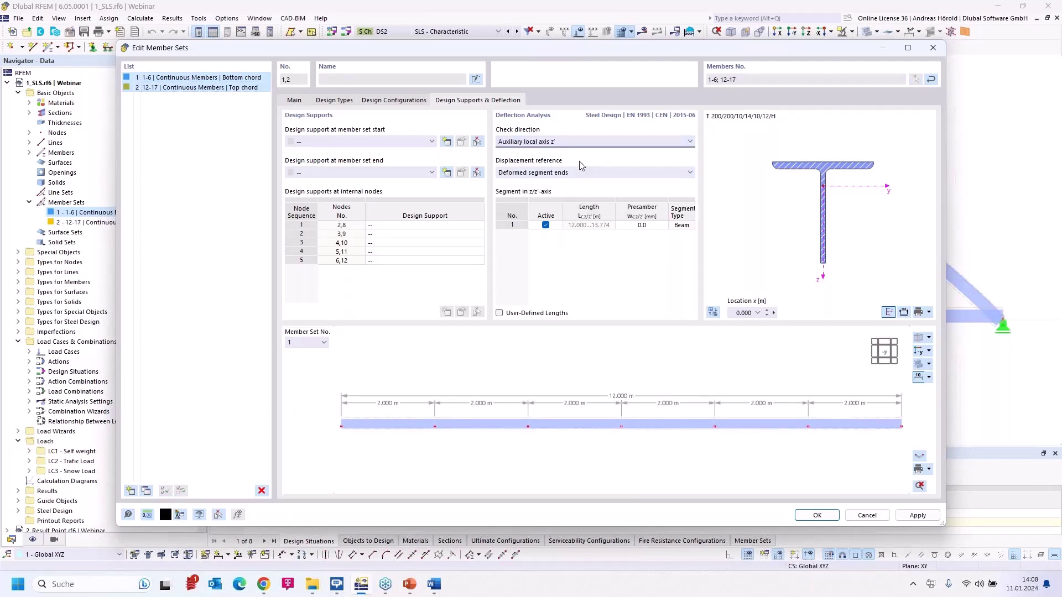
left_click(817, 516)
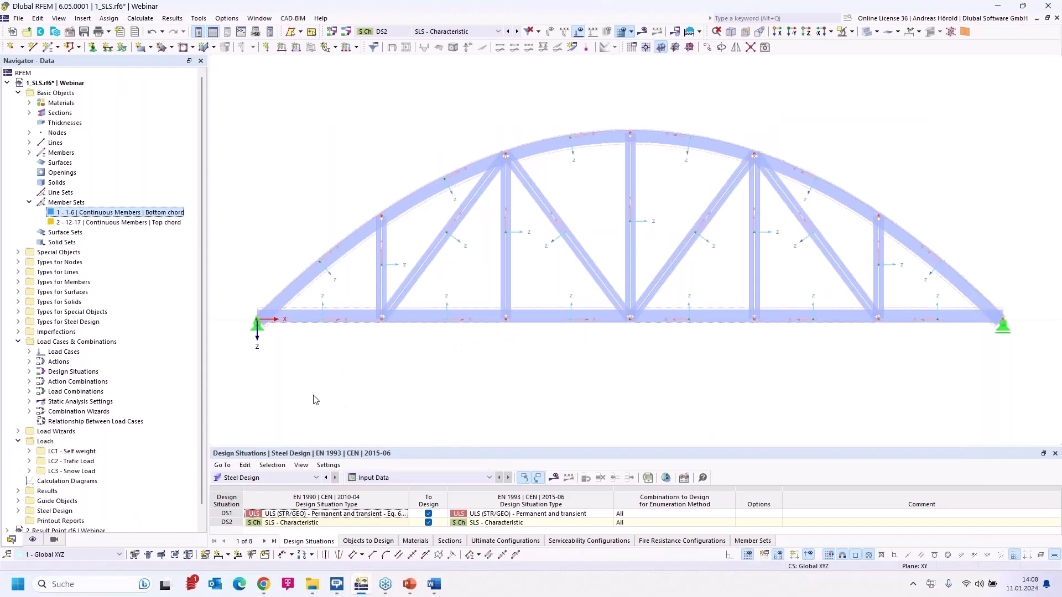
Hide the member axis systems x, y, z and display the member auxiliary axis systems x', y', z' instead.
left_click(32, 539)
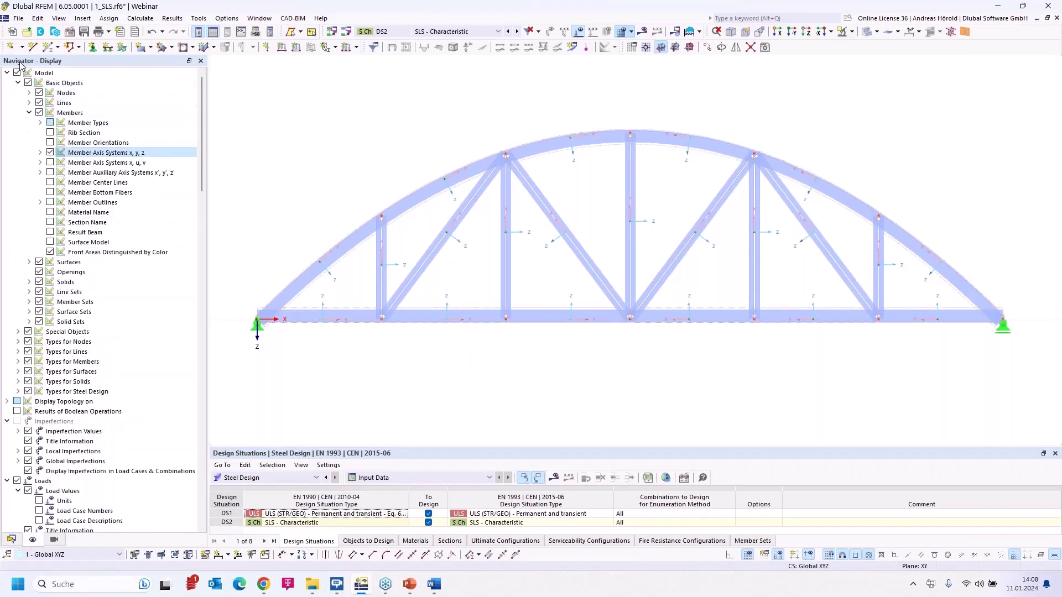
left_click(50, 152)
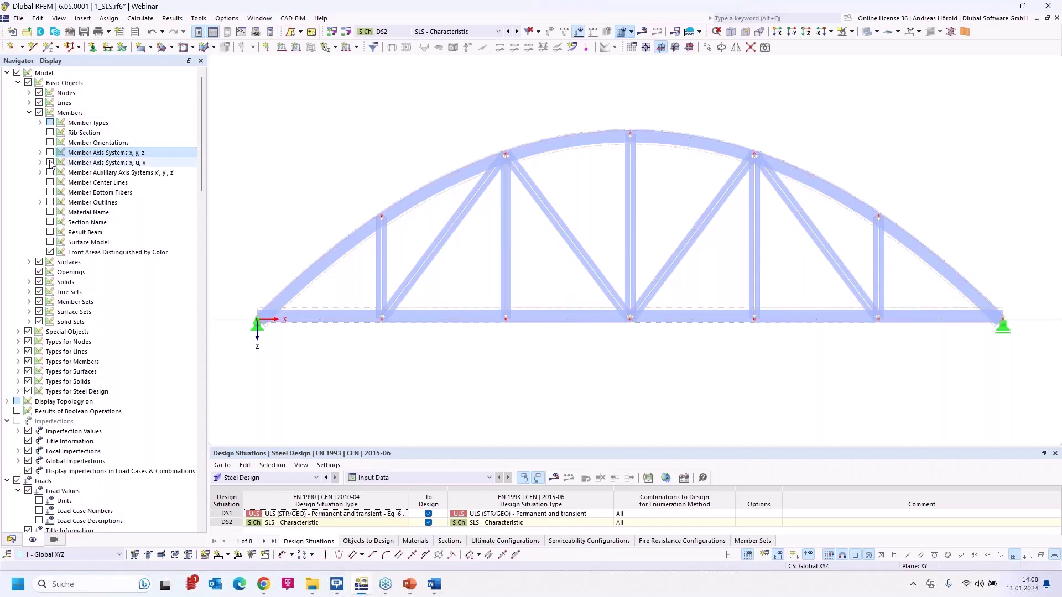
left_click(50, 173)
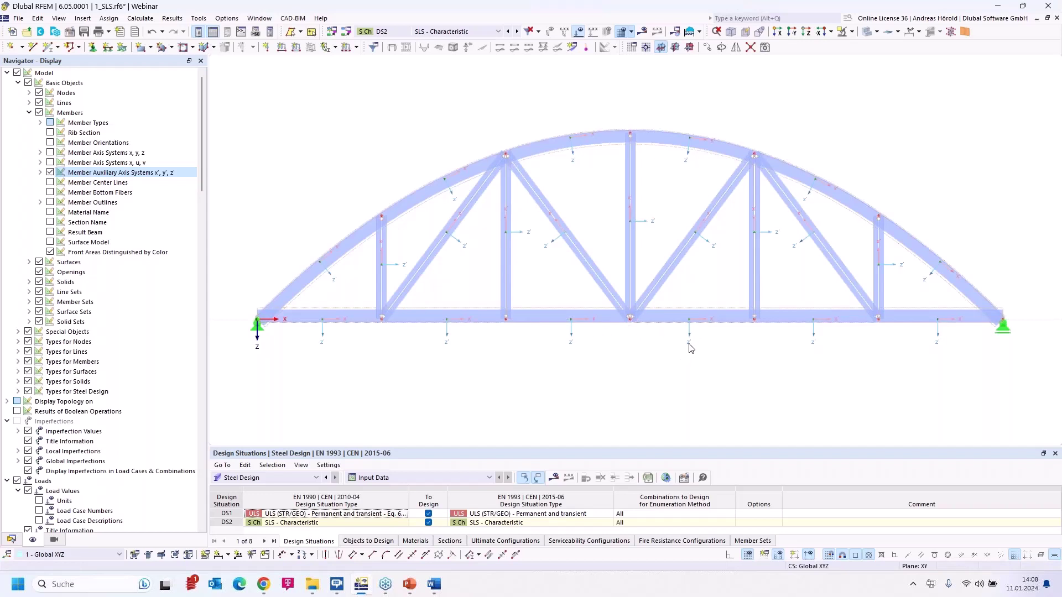
Run the steel design calculation and show only the serviceability limit state design ratios on the members.
left_click(556, 477)
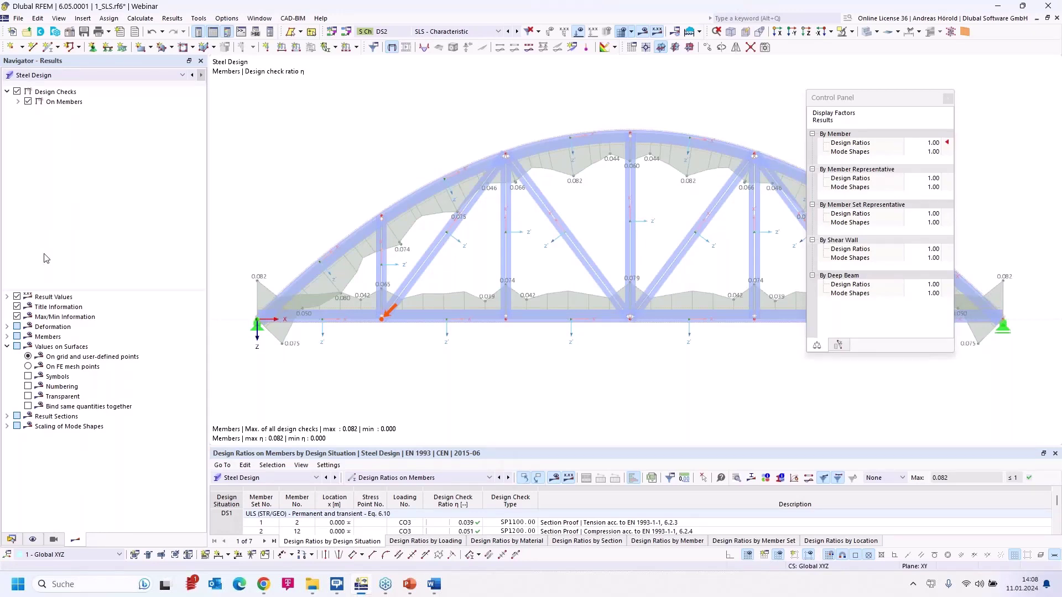
left_click(18, 102)
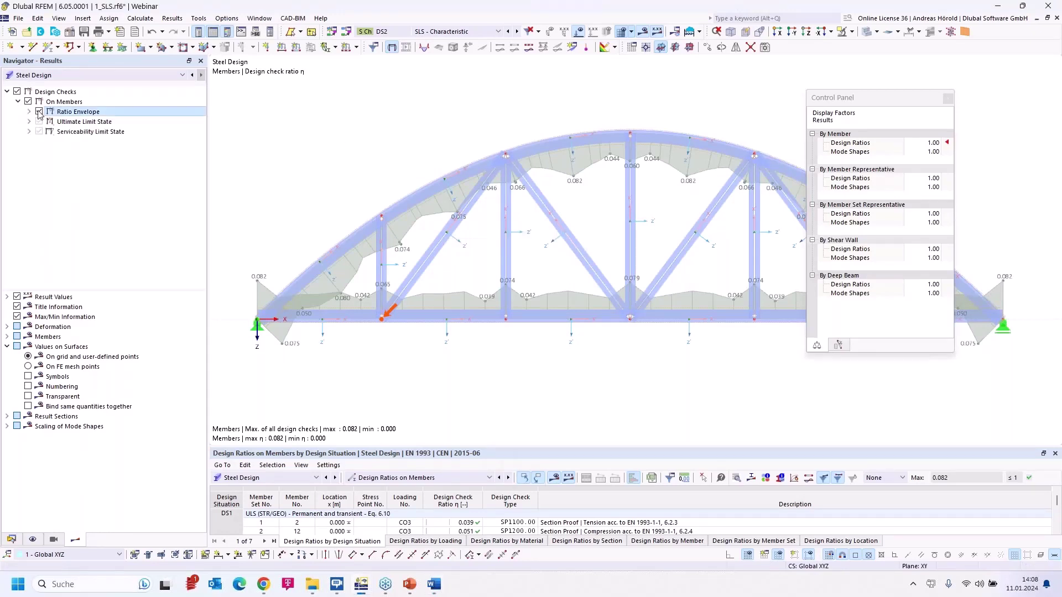
left_click(30, 121)
left_click(39, 121)
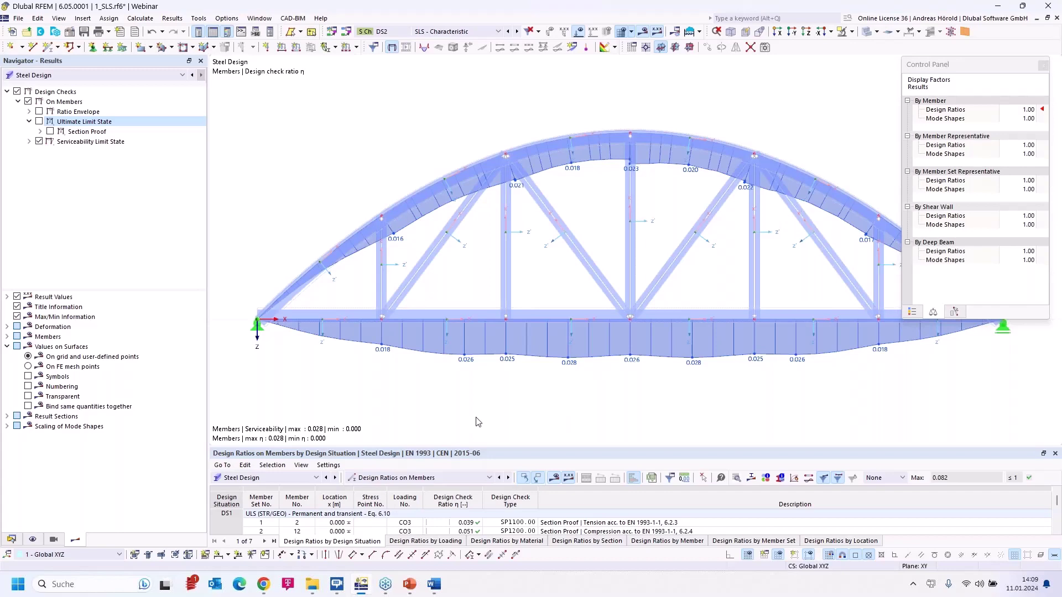
Switch to the 2_Result Point.rf6 model and display its surface result values on FE mesh points.
left_click(11, 539)
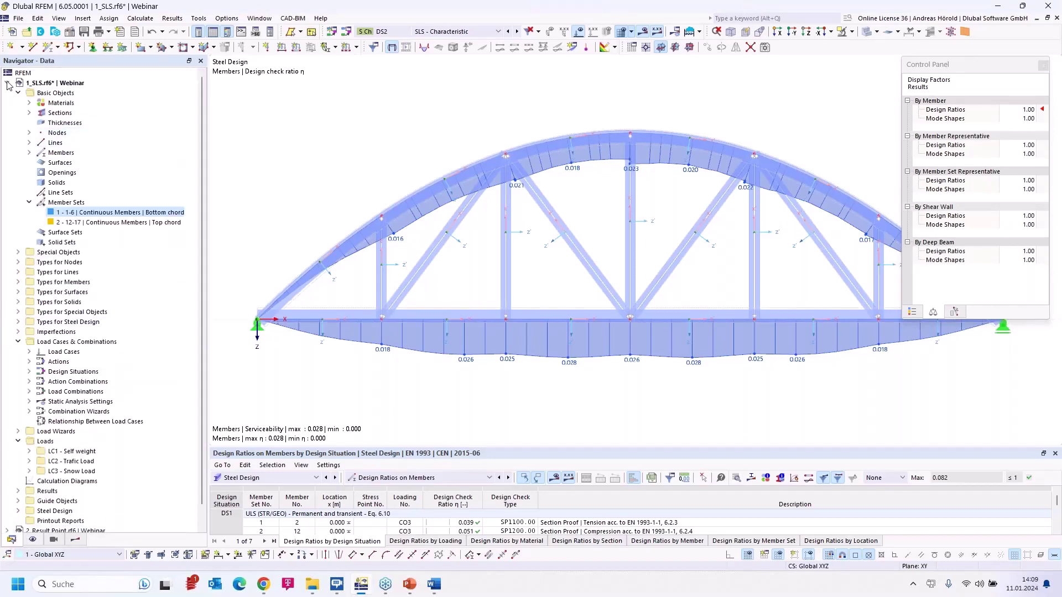
left_click(7, 82)
left_click(71, 93)
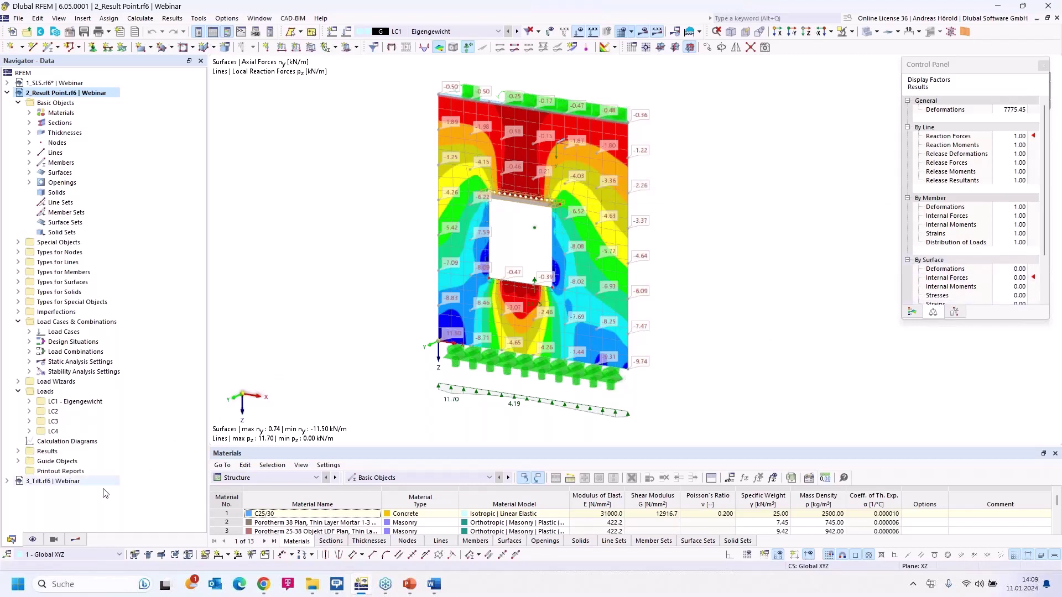
left_click(76, 541)
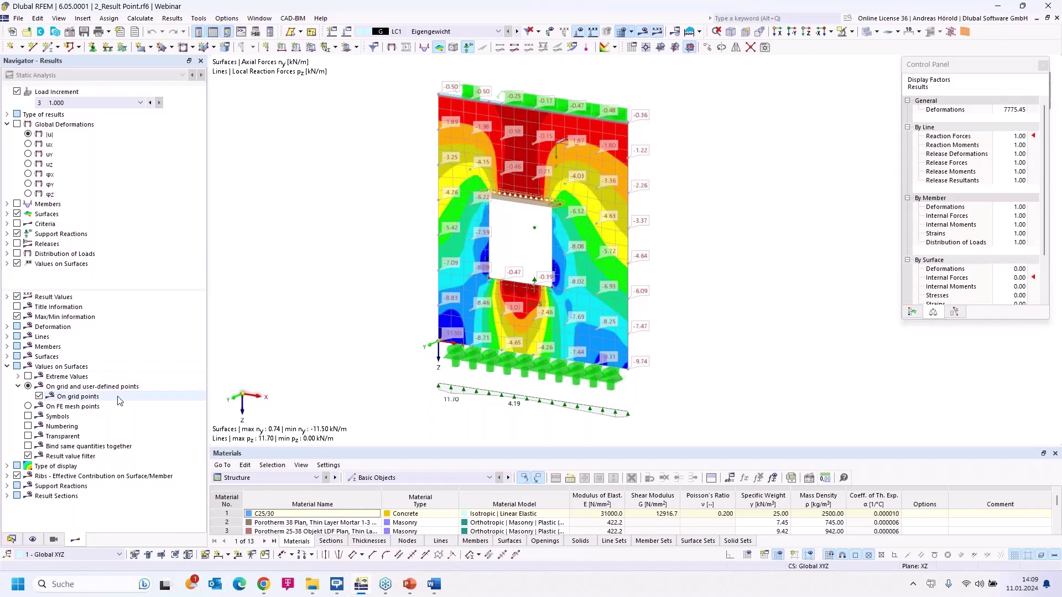
left_click(28, 407)
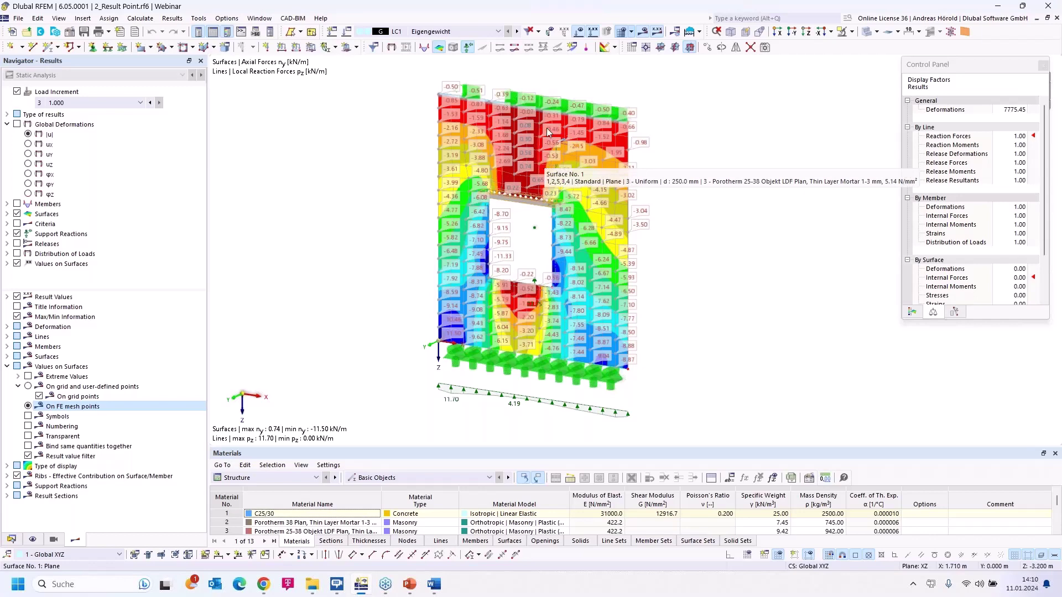
Check the target length of finite elements in the mesh settings and cancel the dialog.
left_click(632, 33)
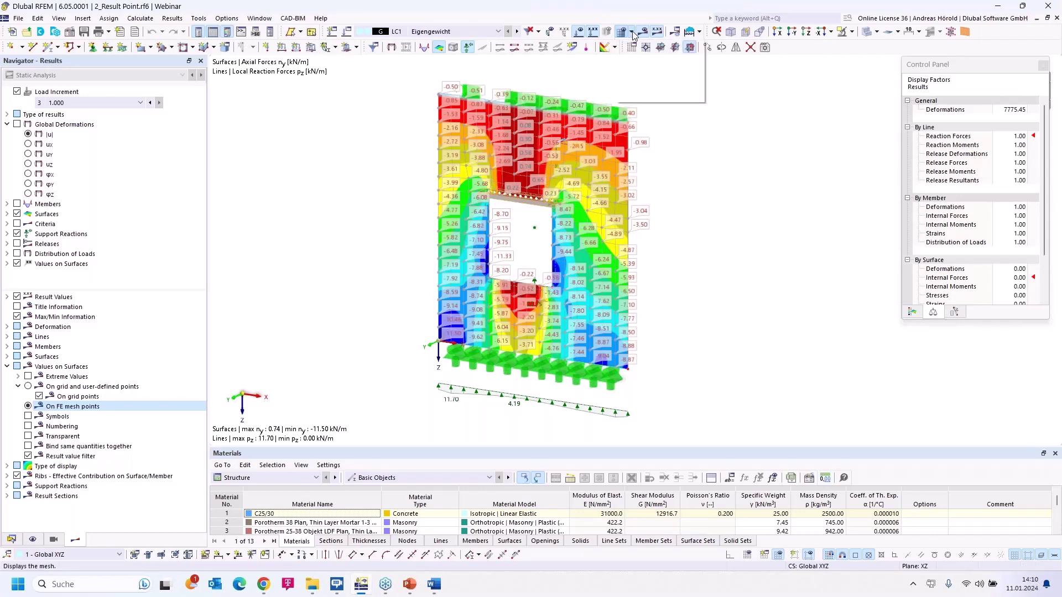
left_click(656, 46)
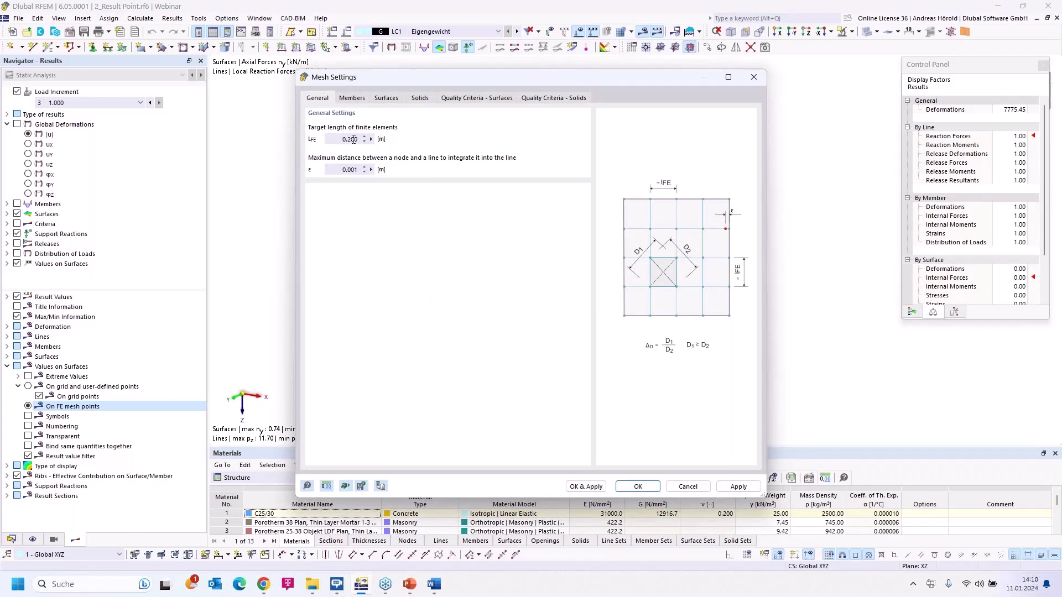
left_click(688, 487)
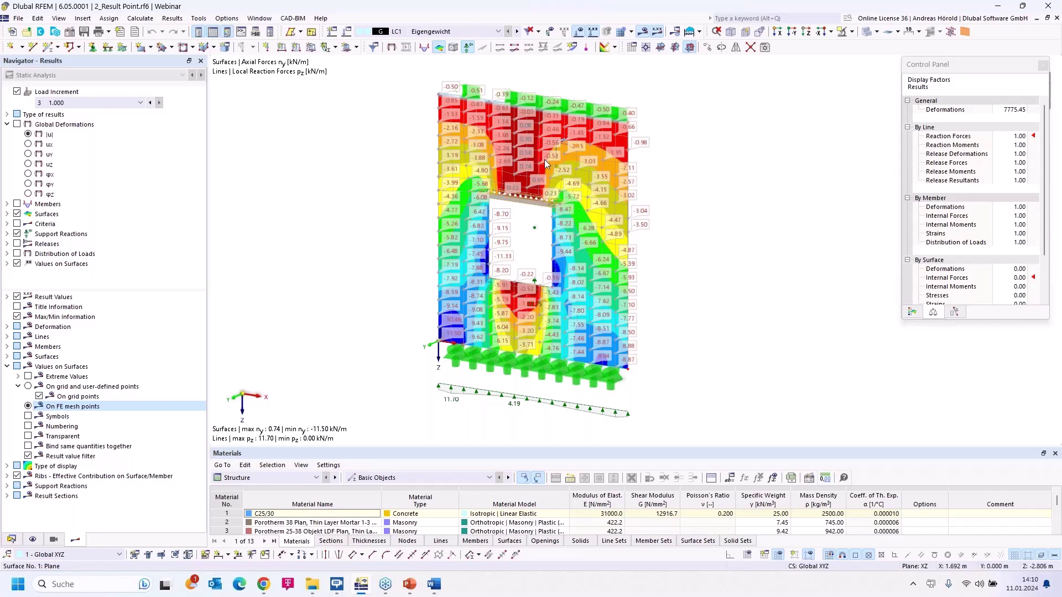
Display the surface values on grid and user-defined points, and check the wall surface's result grid settings without changing them.
left_click(28, 387)
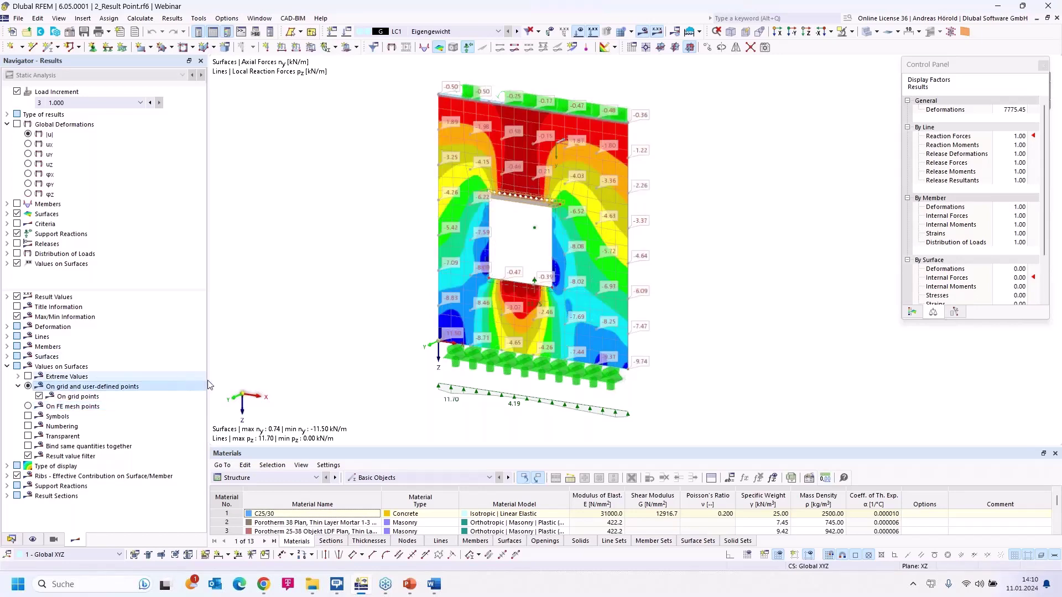
double_click(448, 247)
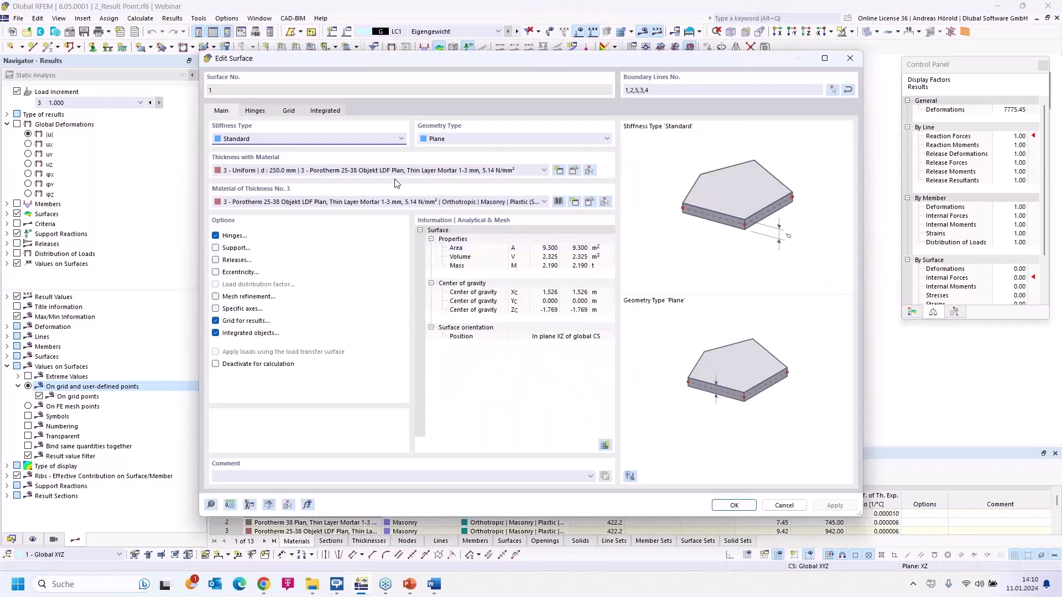
left_click(289, 111)
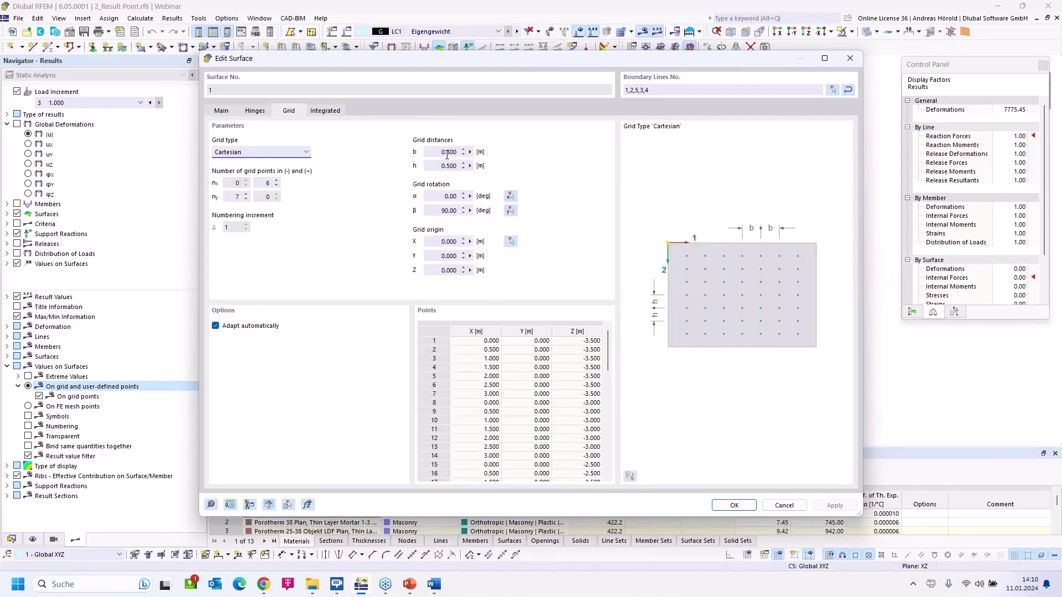
left_click(784, 505)
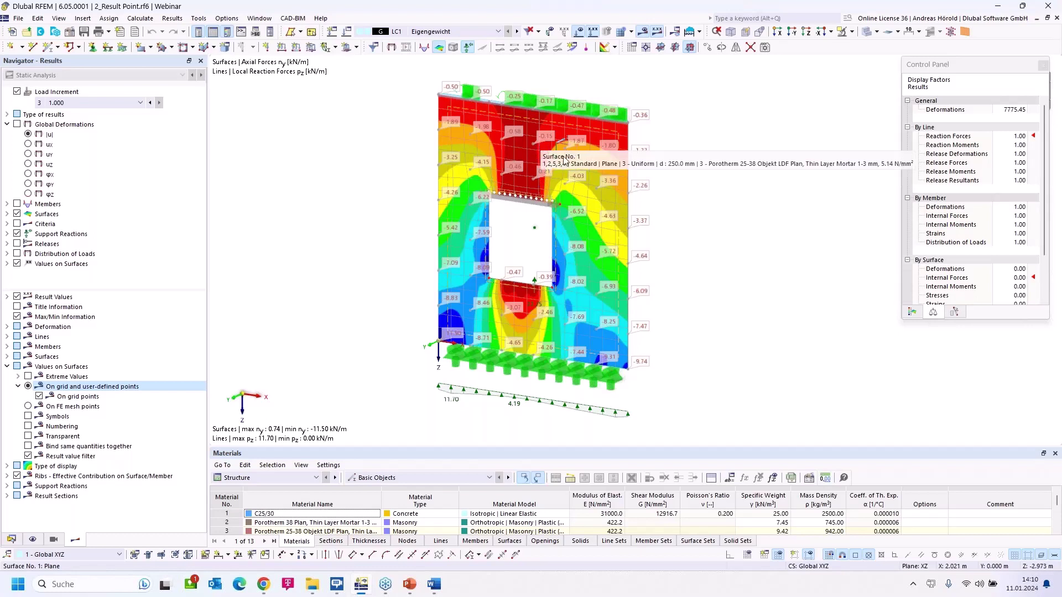
Hide the grid point values and define an additional surface result point at X 2.200, Y 0.000, Z -2.600 m assigned to surface 1.
left_click(39, 396)
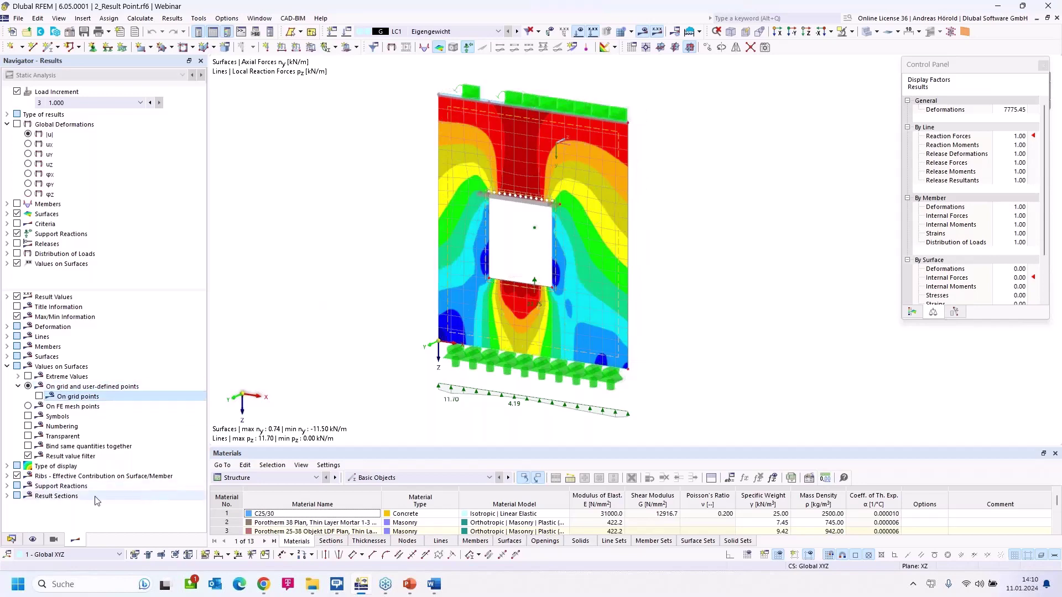
left_click(11, 539)
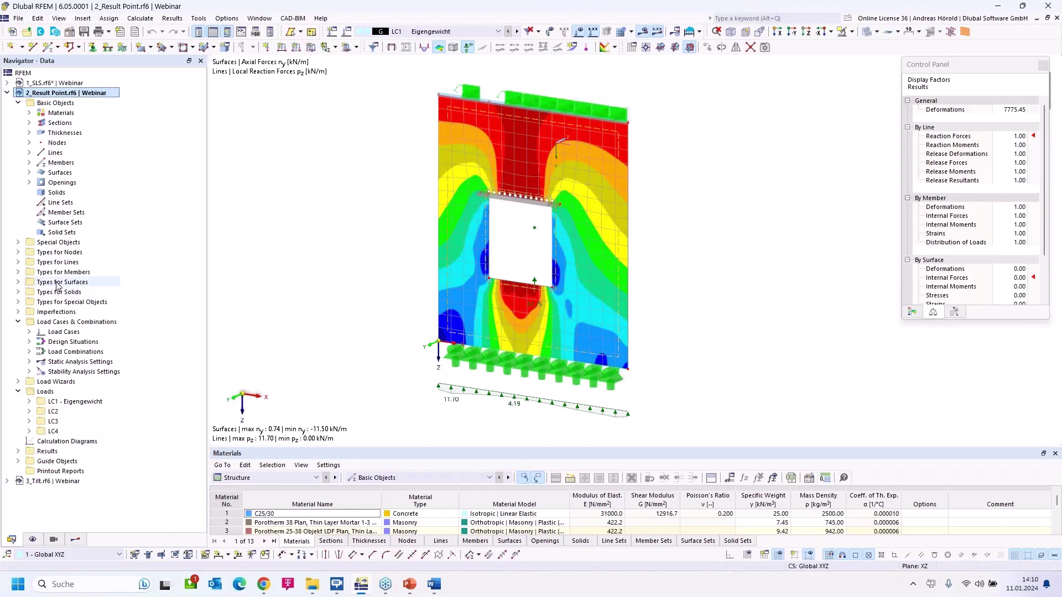
left_click(18, 282)
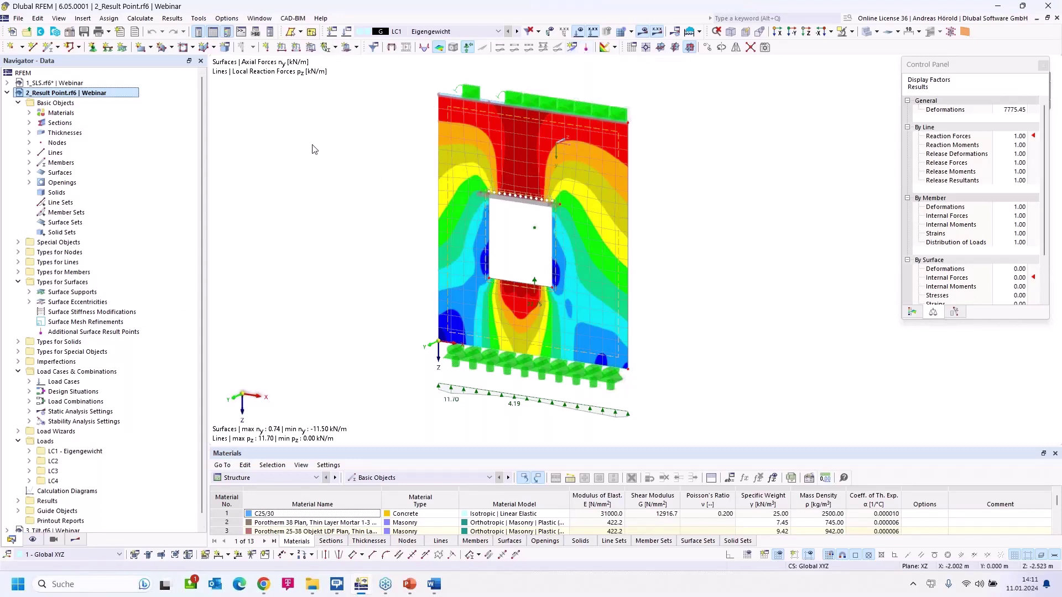
right_click(79, 332)
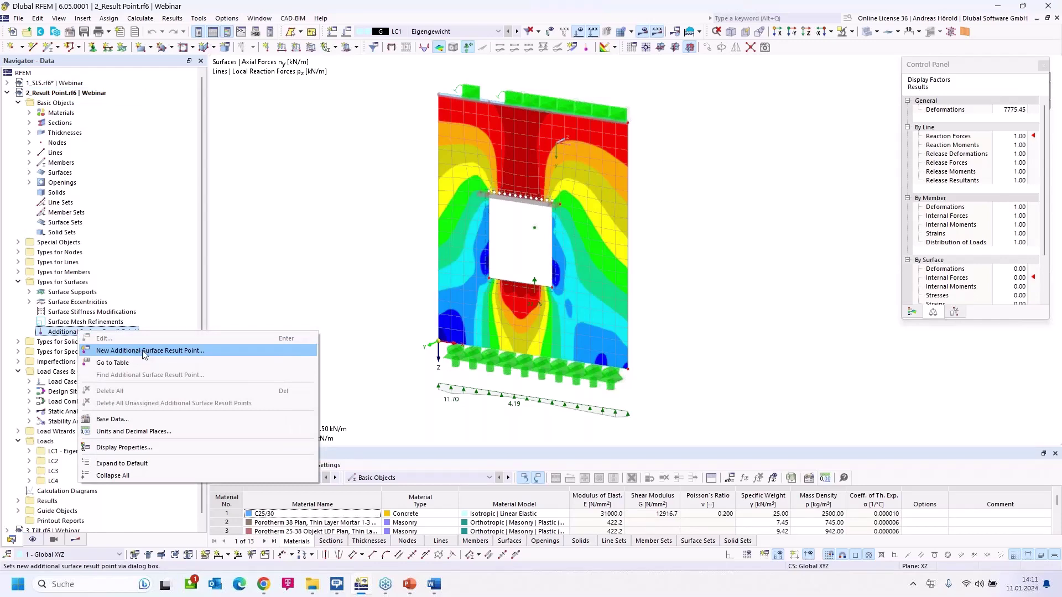
left_click(144, 353)
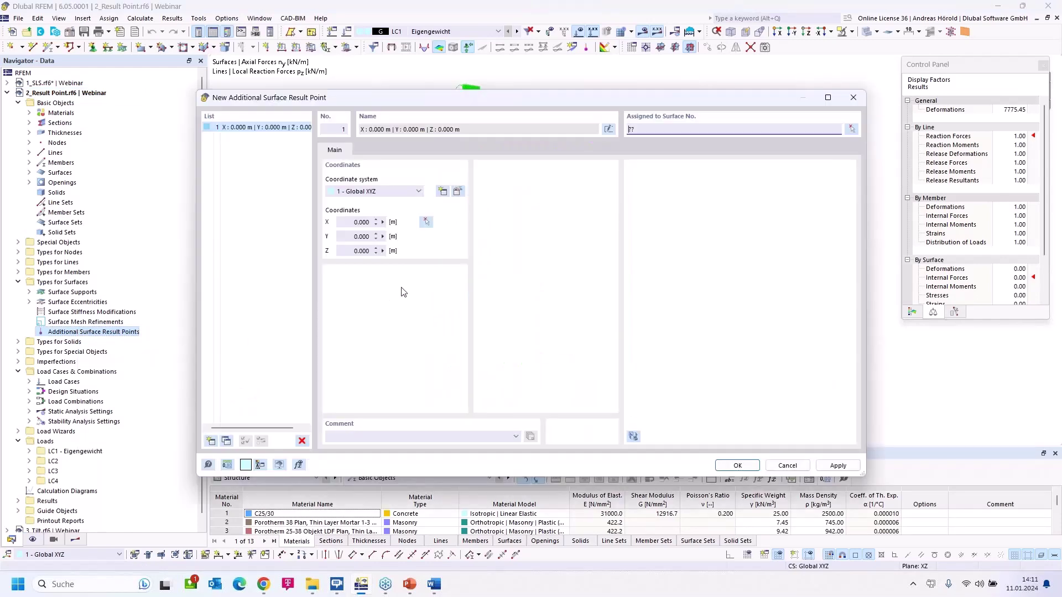
left_click(425, 222)
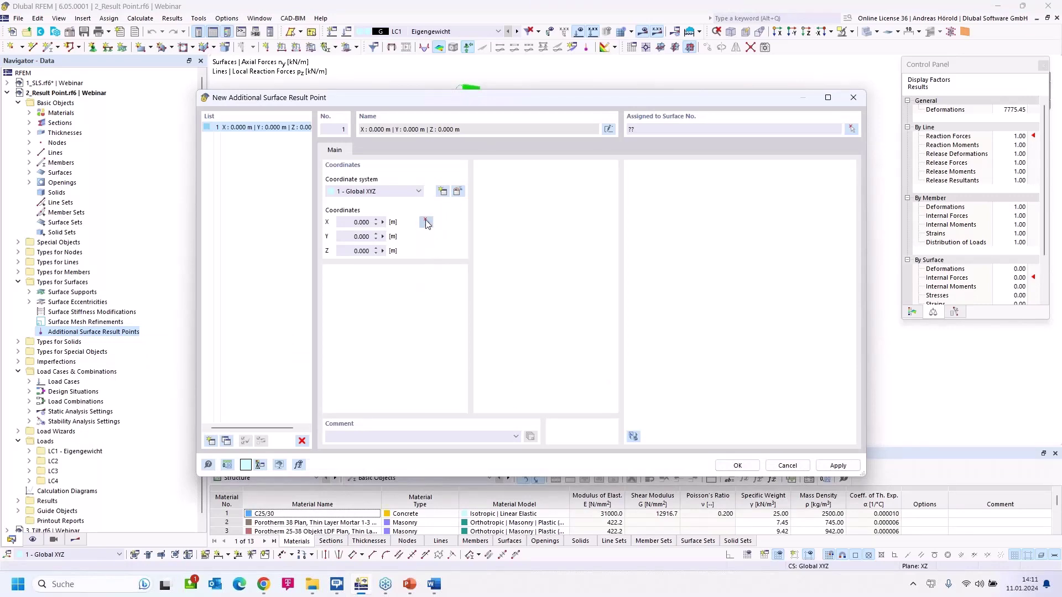
left_click(559, 203)
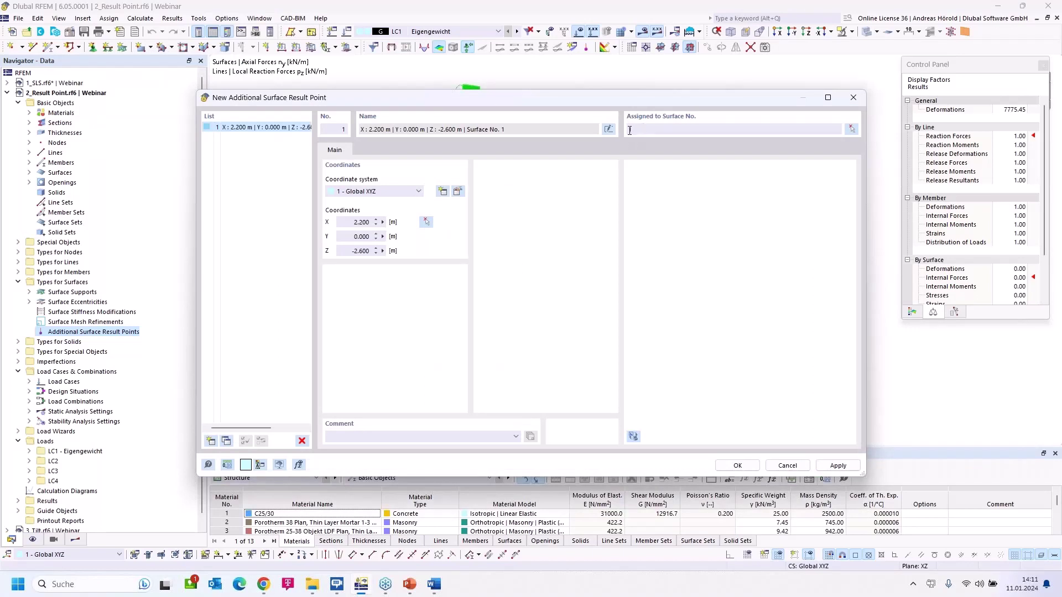
left_click(630, 129)
type("1")
Add a second surface result point at X 0.500, Y 0.000, Z -2.900 m on surface 1 and confirm both points.
left_click(211, 440)
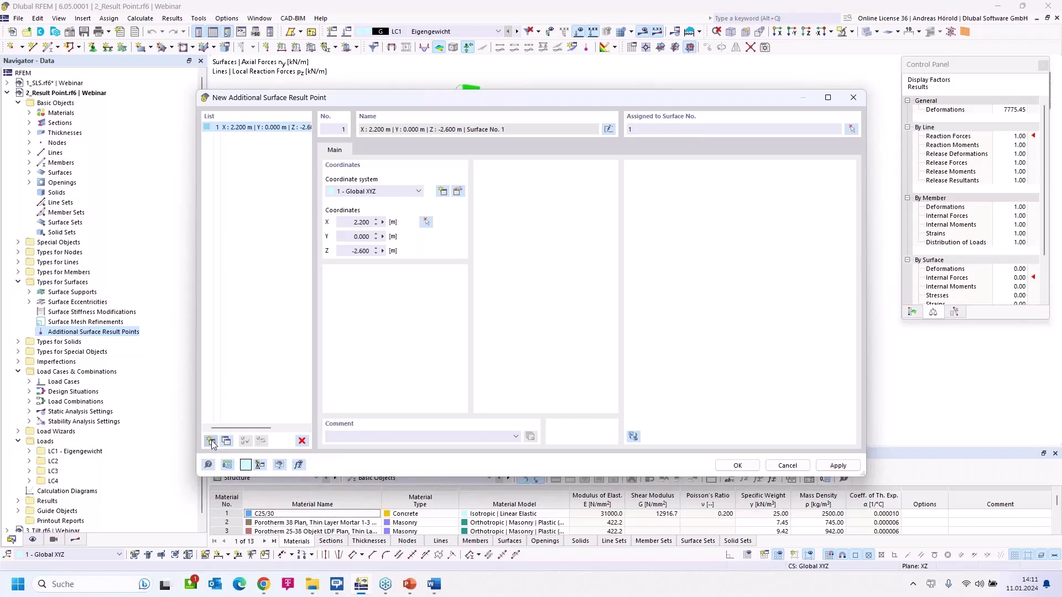
left_click(426, 221)
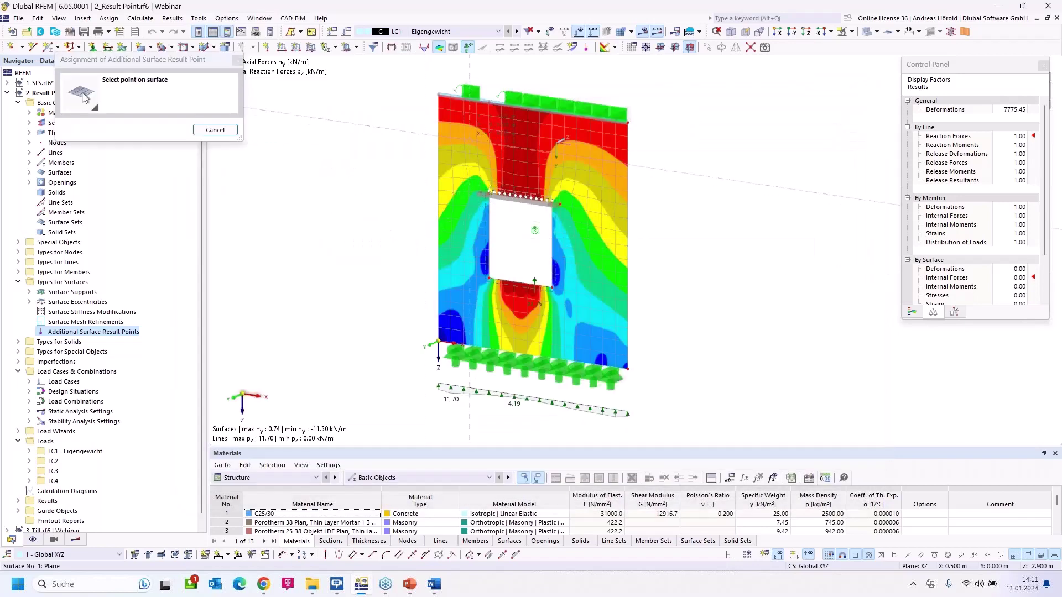
left_click(474, 131)
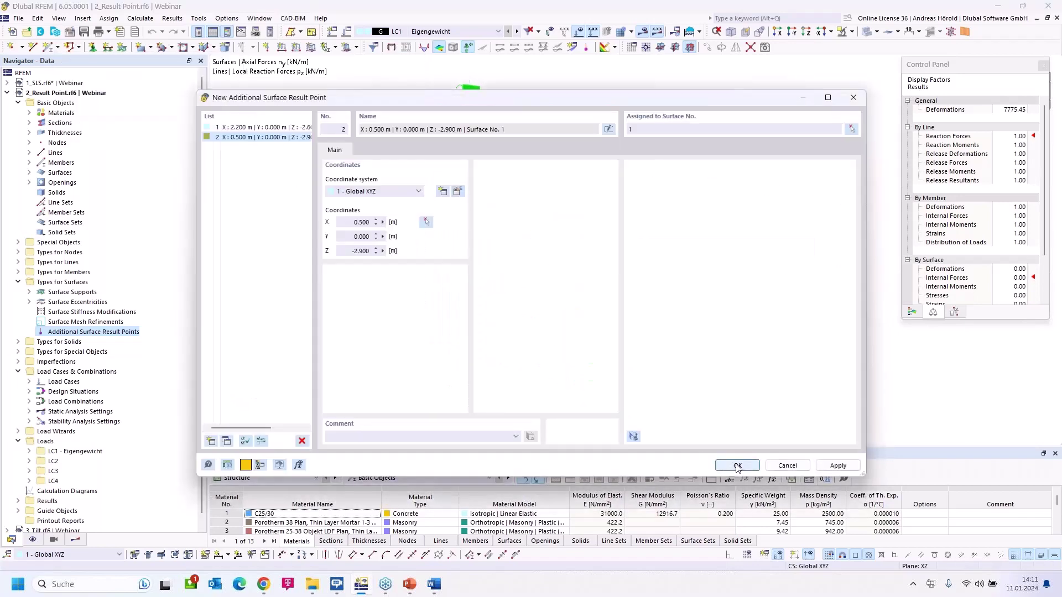
left_click(738, 466)
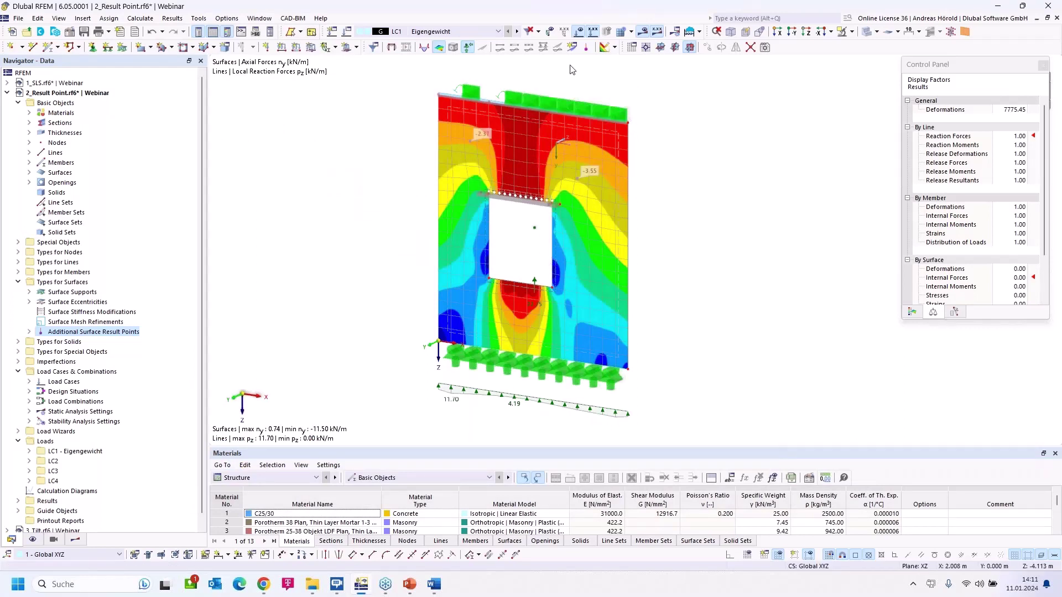
Place three more result points graphically on the wall: beside the opening at X 2.500, Z -1.700 m, below it, and on its opposite side.
left_click(587, 48)
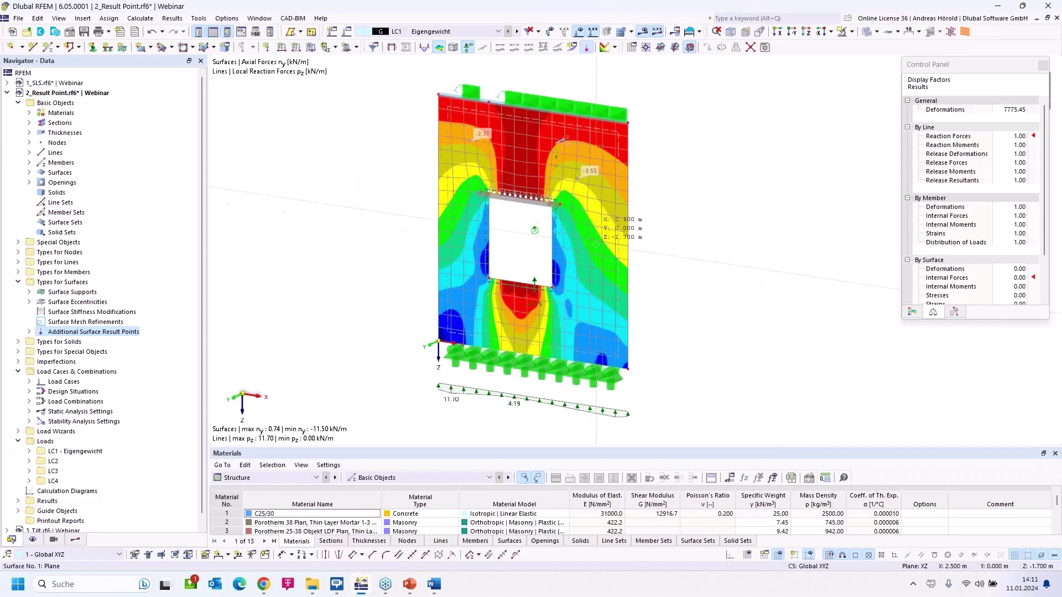
left_click(597, 243)
left_click(514, 314)
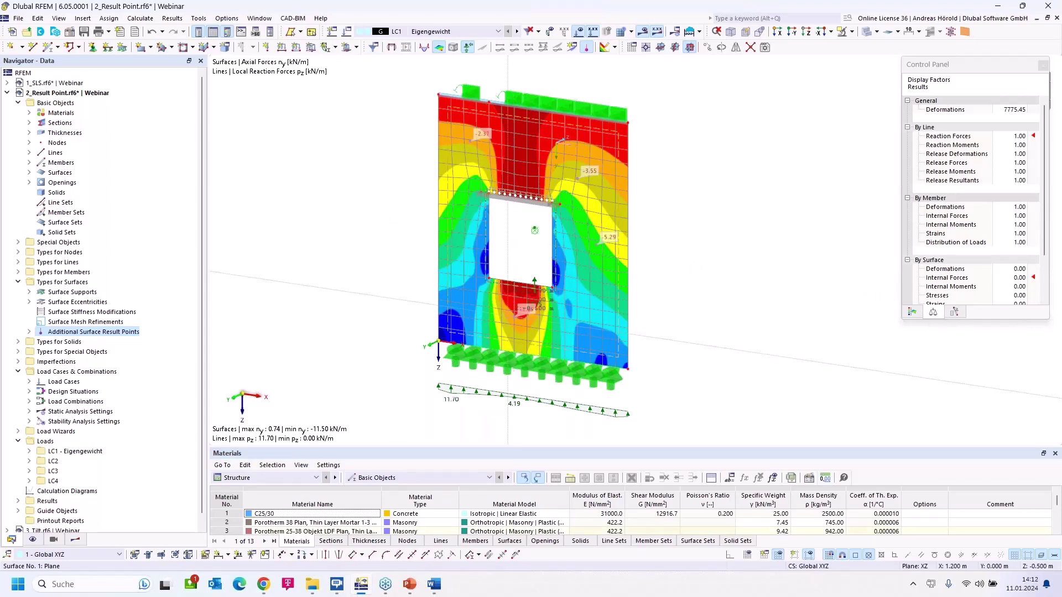
left_click(460, 230)
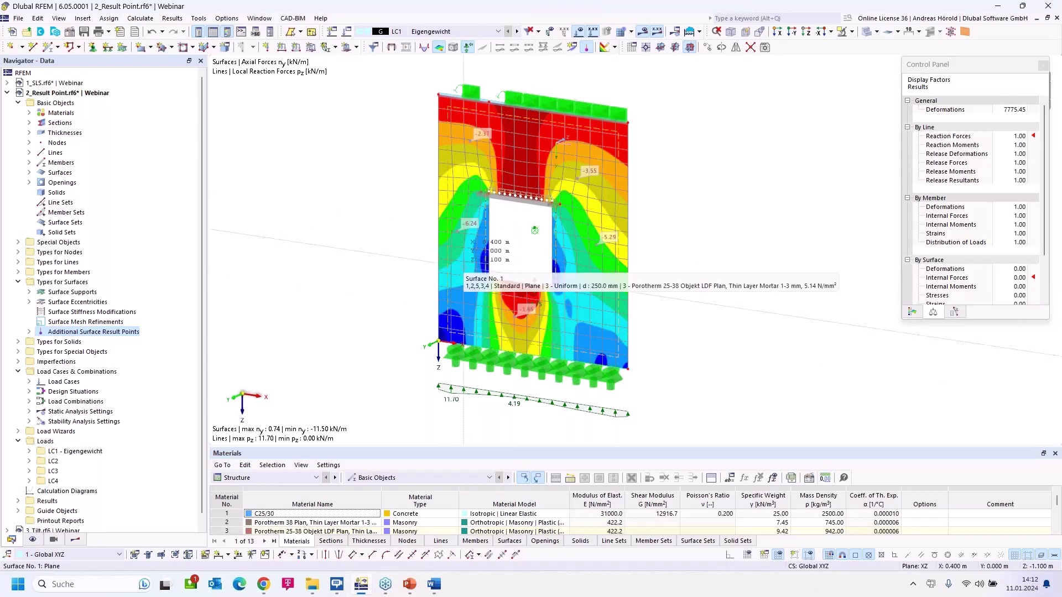
right_click(356, 254)
Collapse the 2_Result Point.rf6 model in the navigator and switch to the 3_Tilt.rf6 model.
left_click(7, 93)
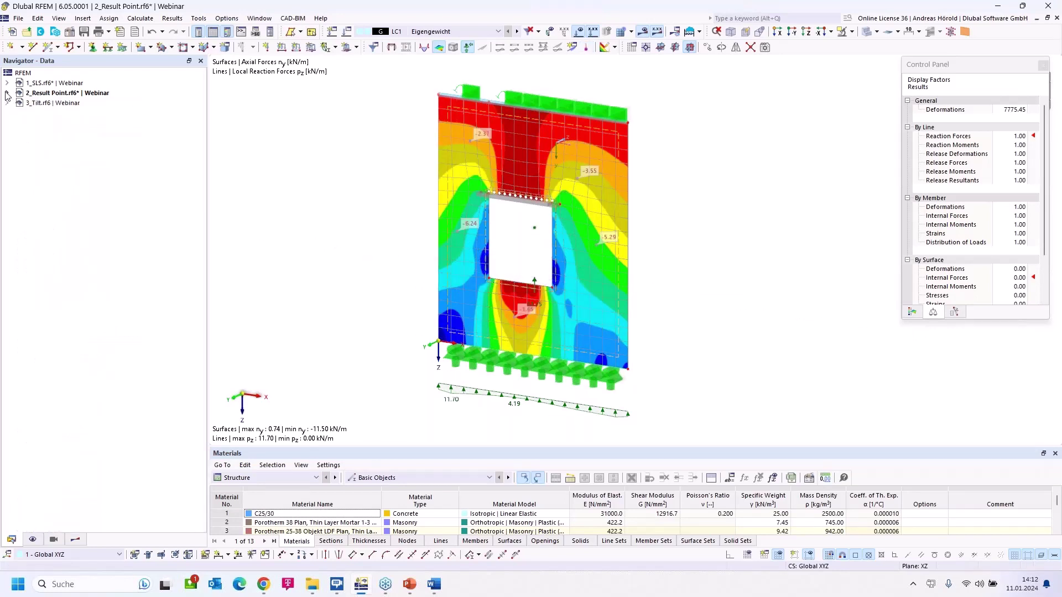
left_click(48, 104)
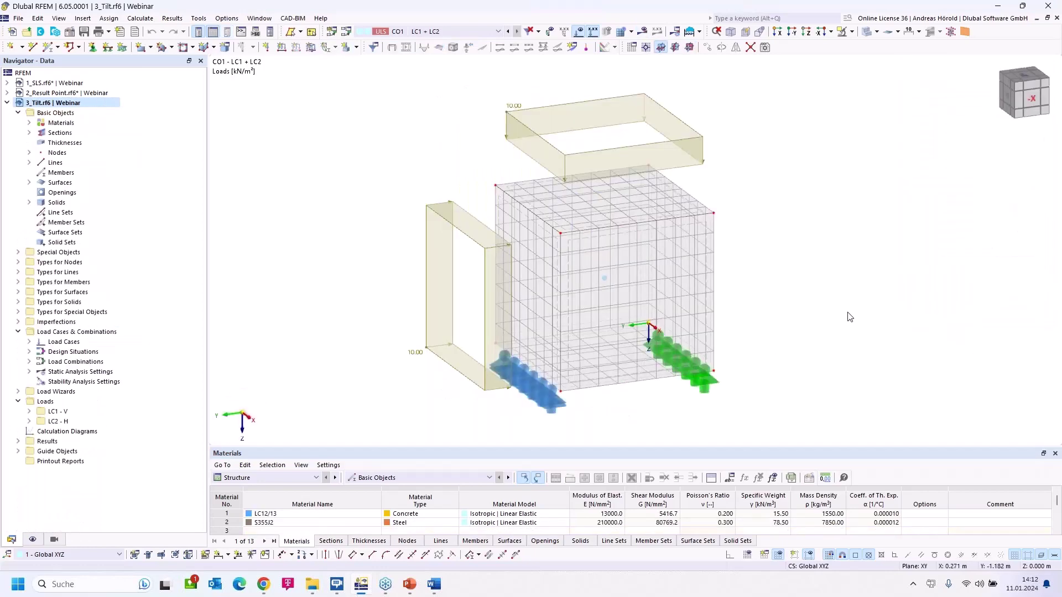
middle_click_drag(850, 317, 843, 297)
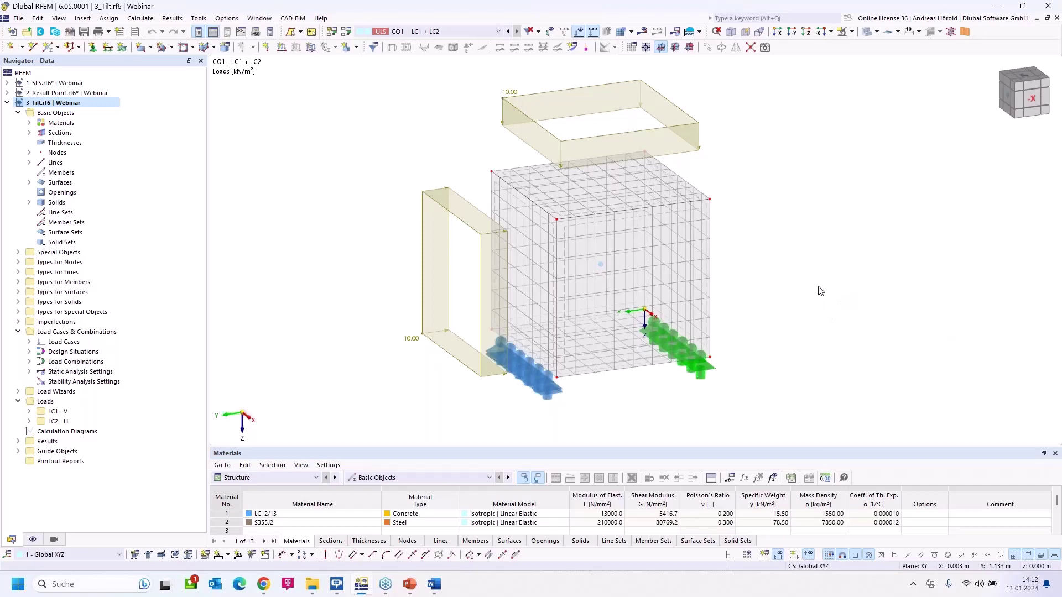
middle_click_drag(741, 245, 713, 273)
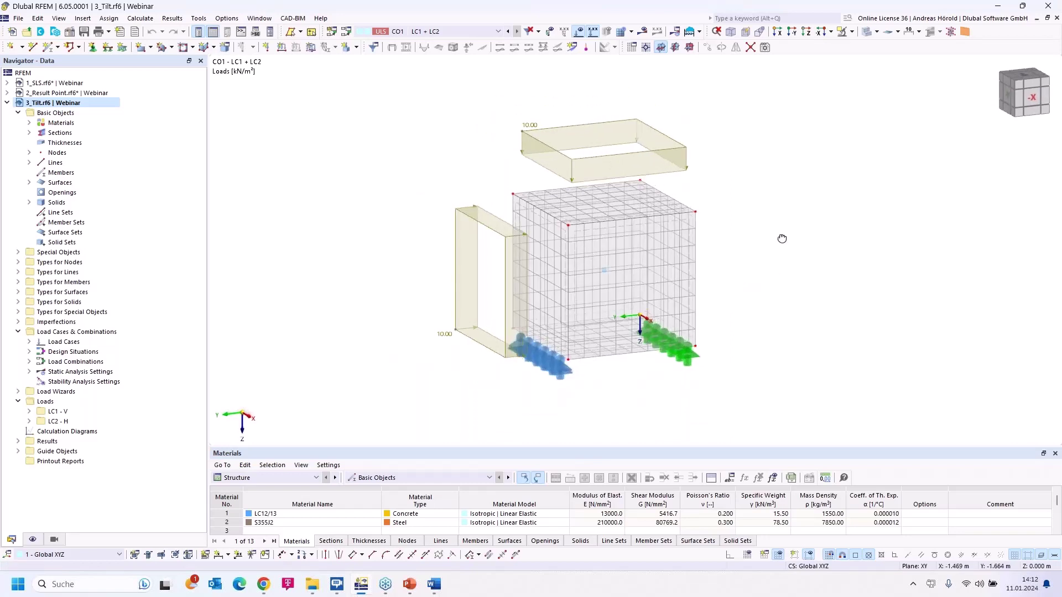
View the vertical load of LC1 and the horizontal load of LC2 on the solid block.
left_click(454, 31)
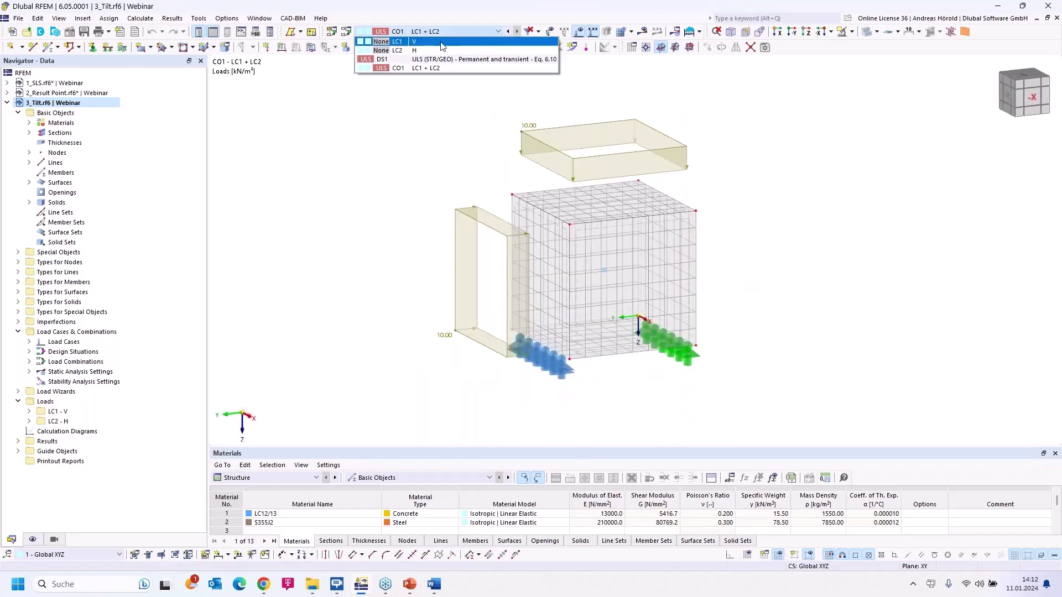
left_click(442, 46)
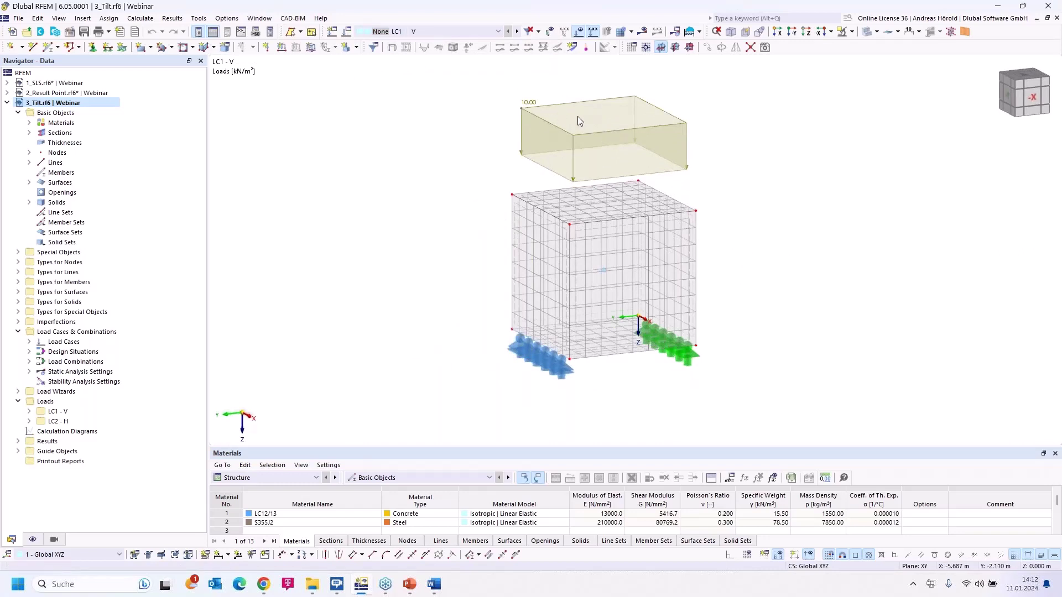
left_click(515, 33)
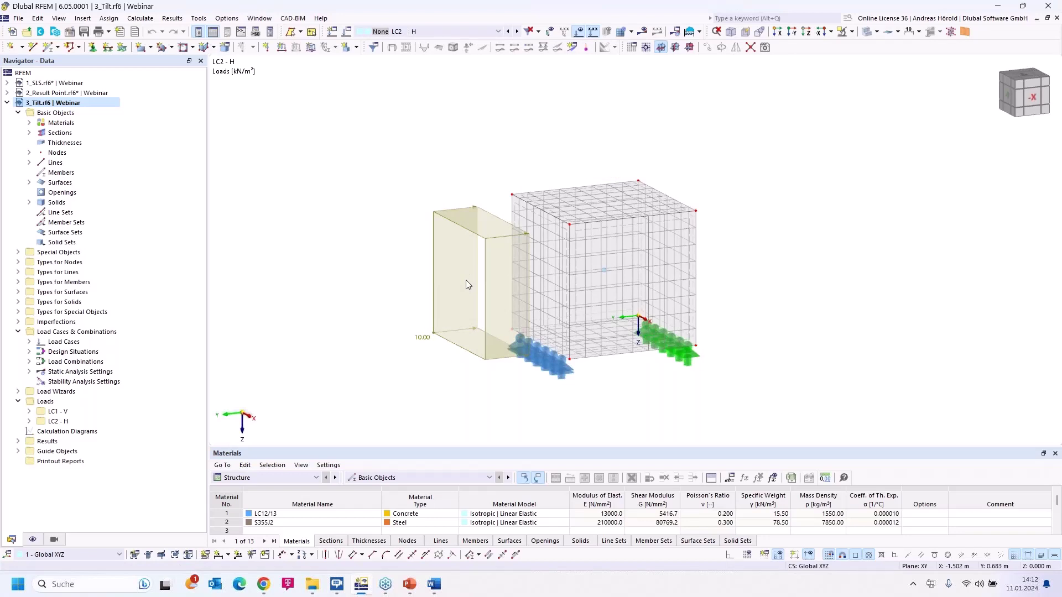
Check the support conditions and uZ nonlinearity of line support 3 on line 2, and cancel both dialogs.
mouse_move(549, 366)
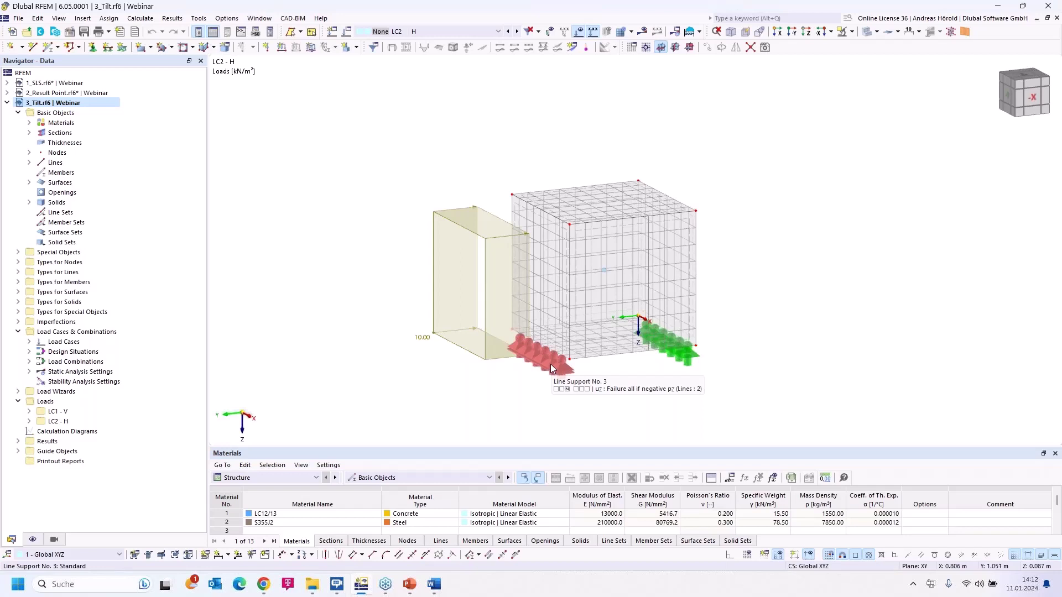
double_click(549, 364)
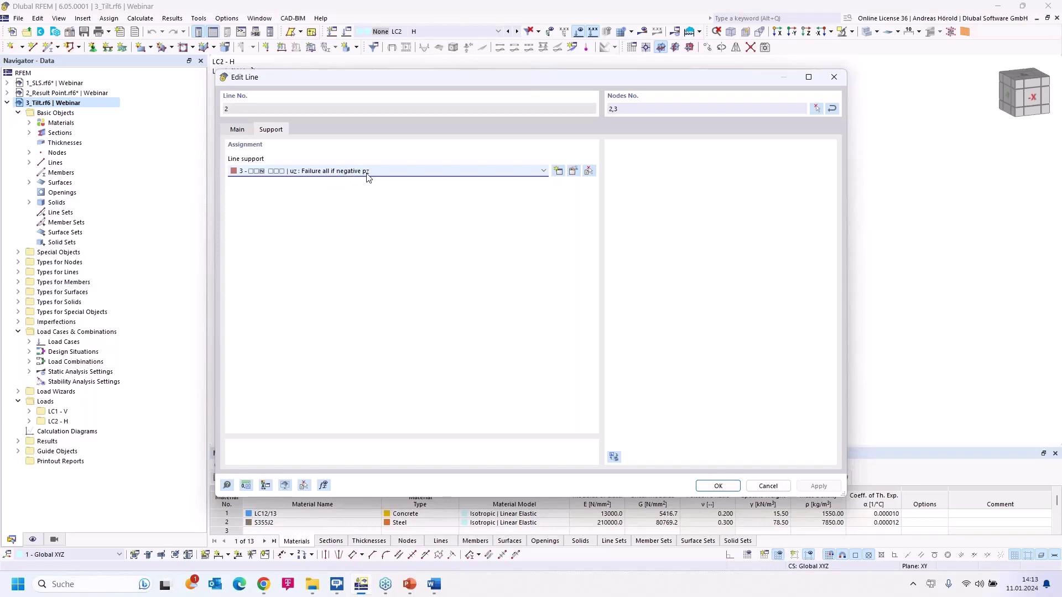
left_click(573, 172)
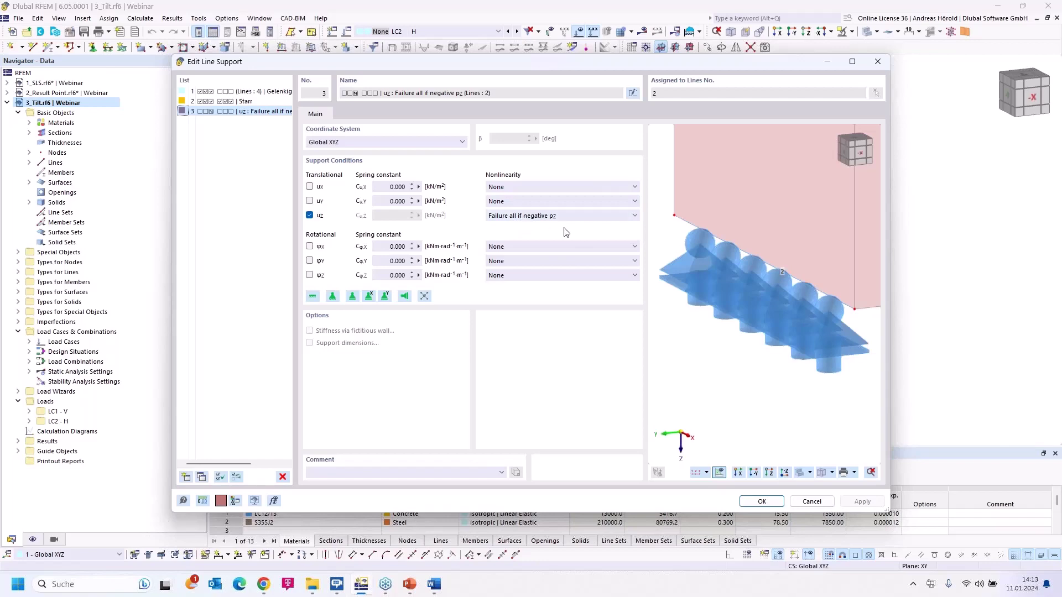
left_click(811, 502)
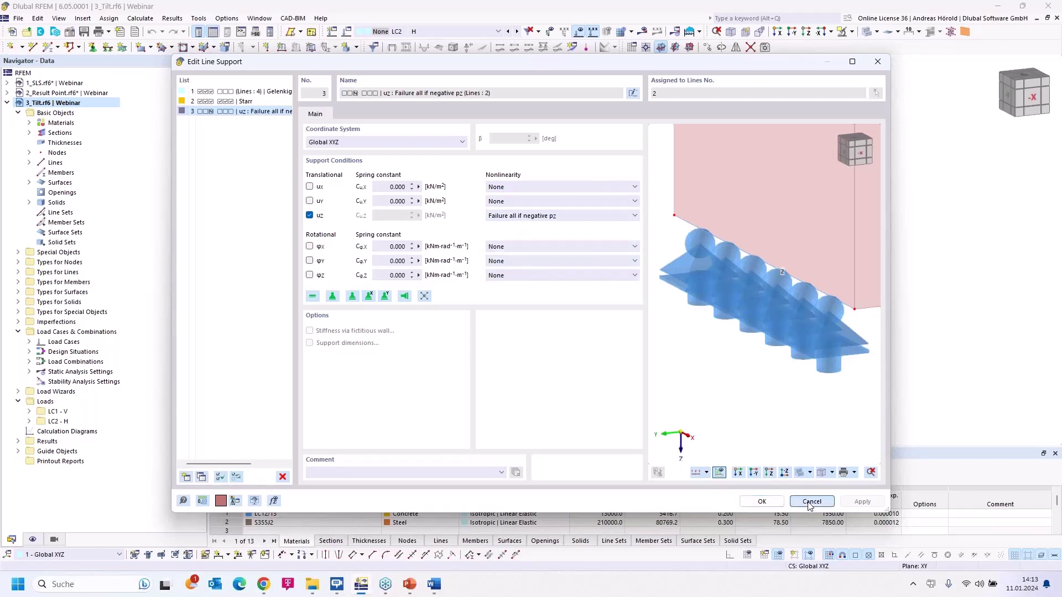
left_click(773, 489)
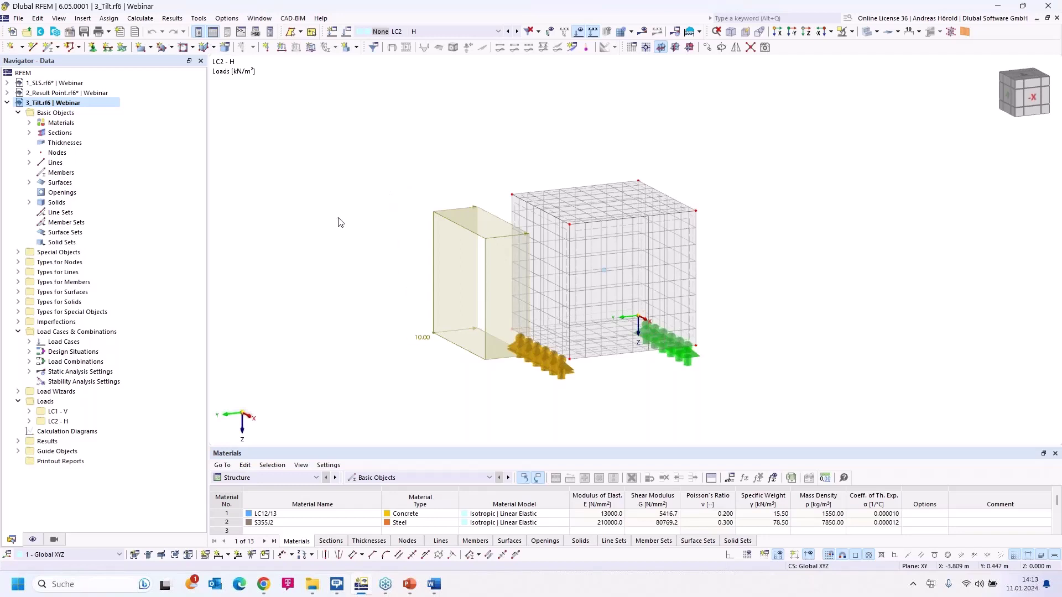
Examine the analysis settings of load cases LC1 and LC2 and of load combination CO1.
left_click(30, 341)
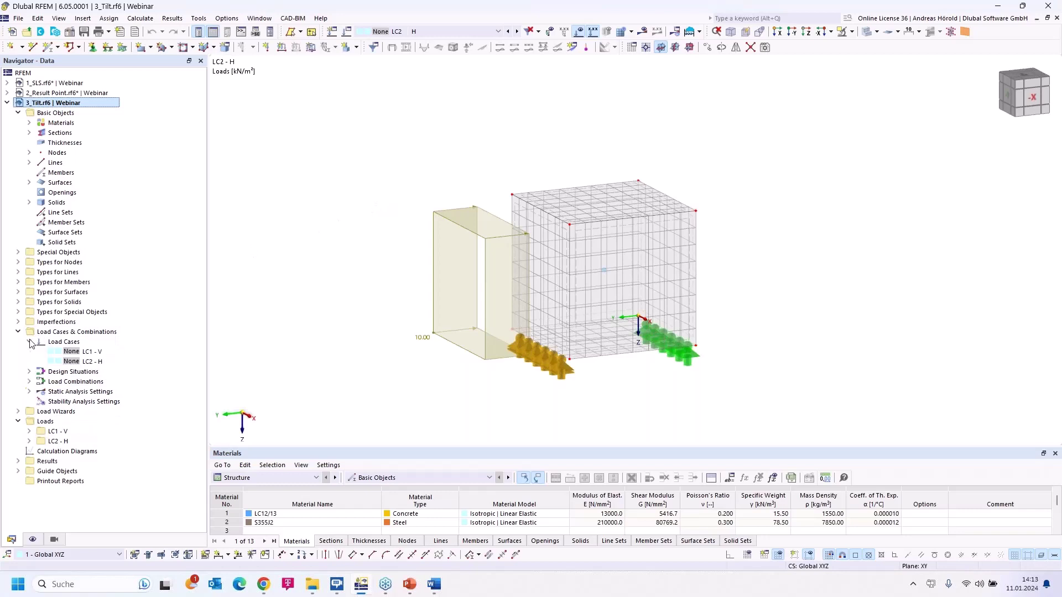
left_click(90, 352)
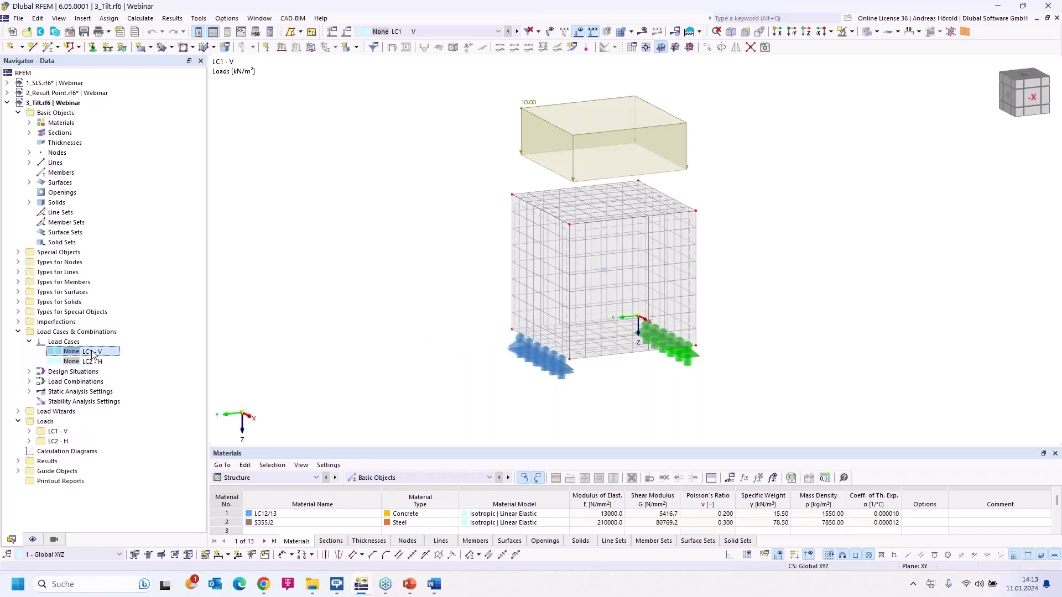
double_click(91, 352)
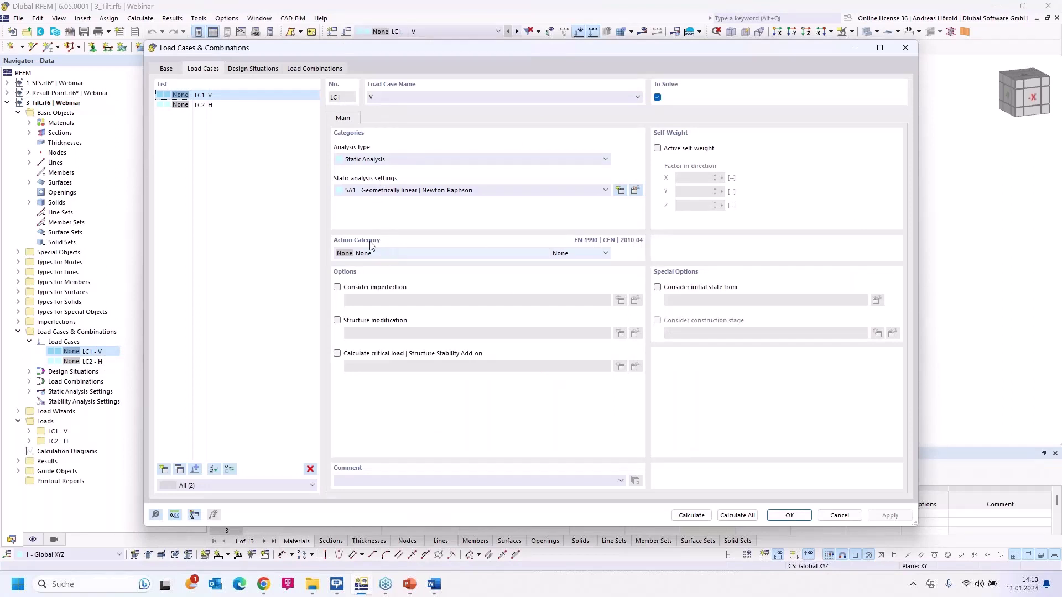
left_click(226, 108)
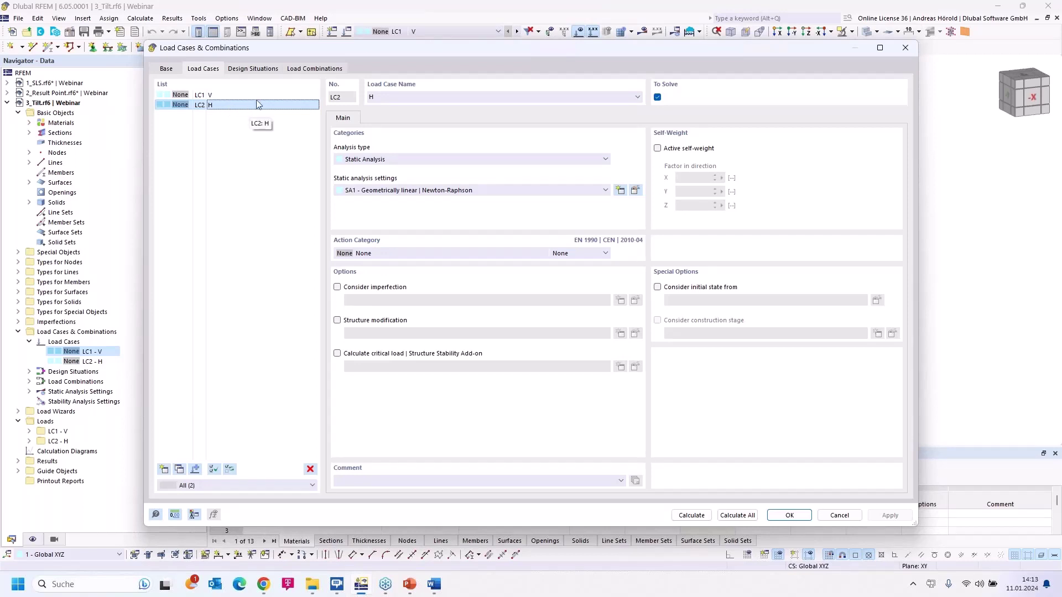
left_click(319, 69)
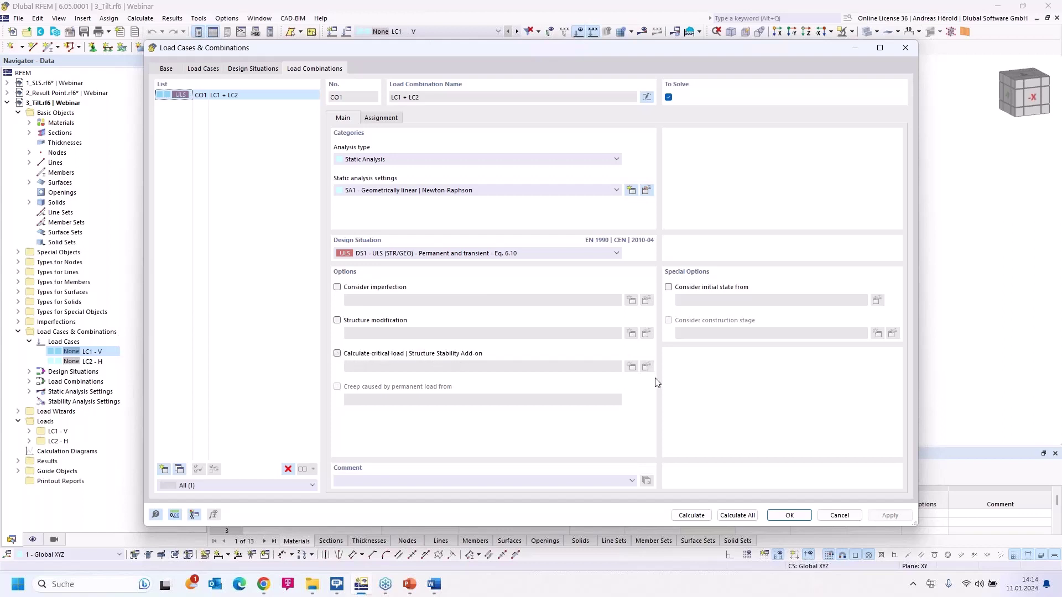
Leave the load combinations and check that the Structure Stability add-on is activated in the model's base data.
left_click(839, 516)
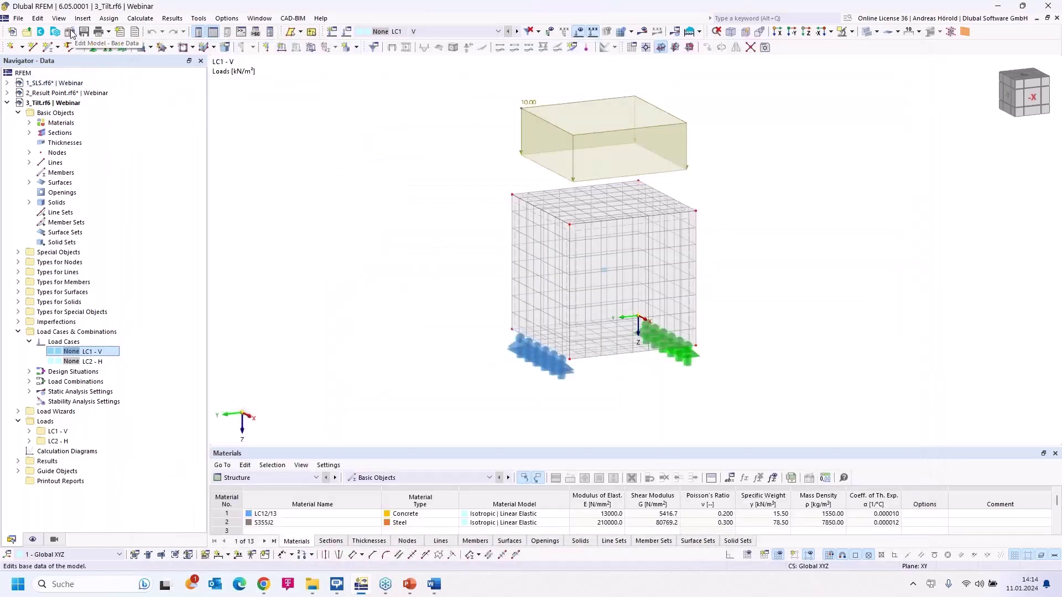
left_click(70, 32)
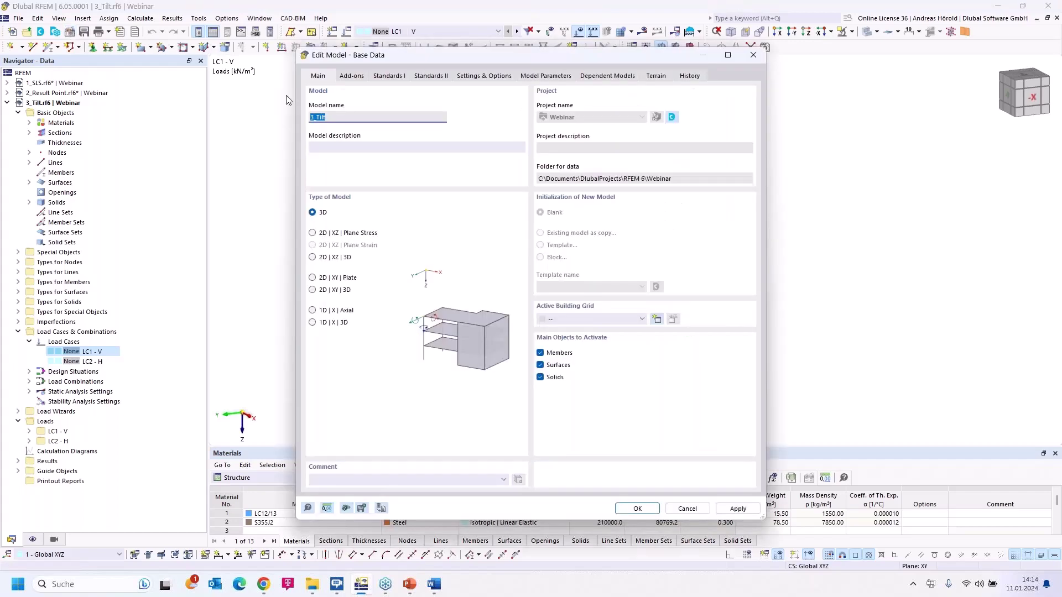
left_click(352, 76)
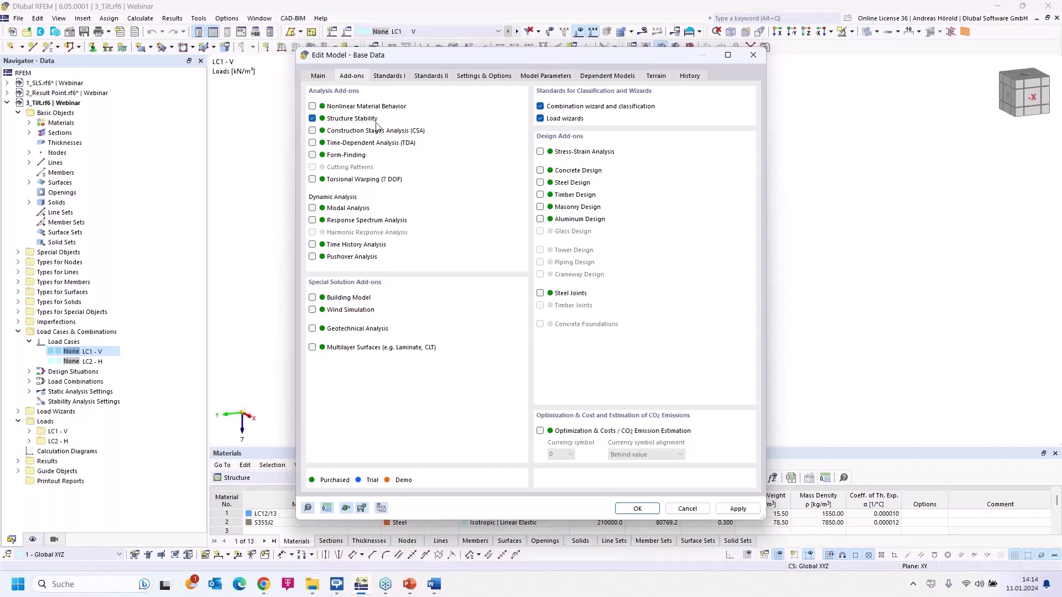
left_click(686, 509)
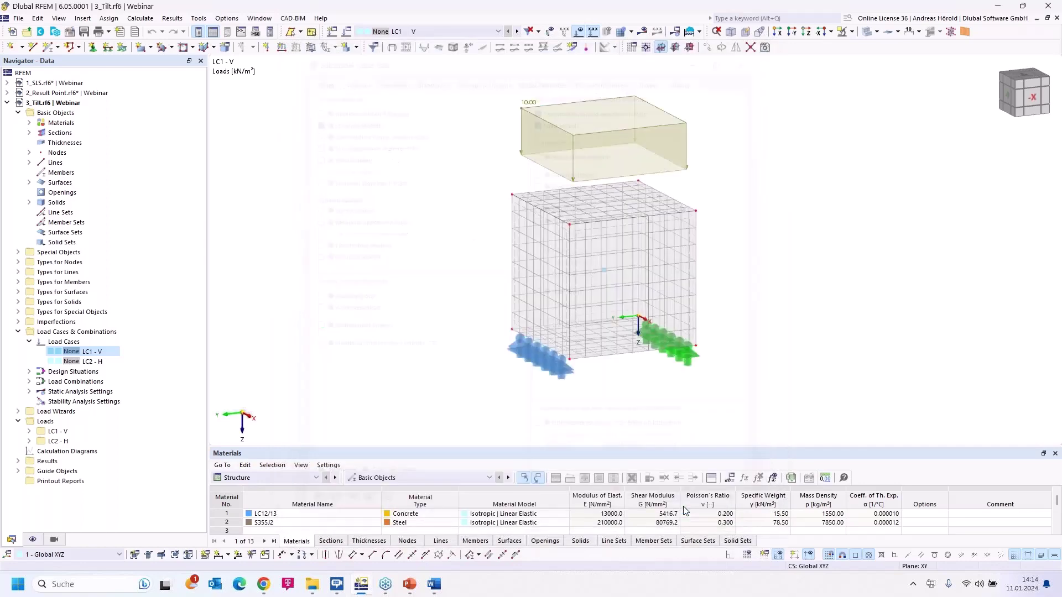
Activate the critical load calculation for CO1 with new stability analysis settings using the incremental method without eigenvalue analysis (non-linear).
double_click(88, 352)
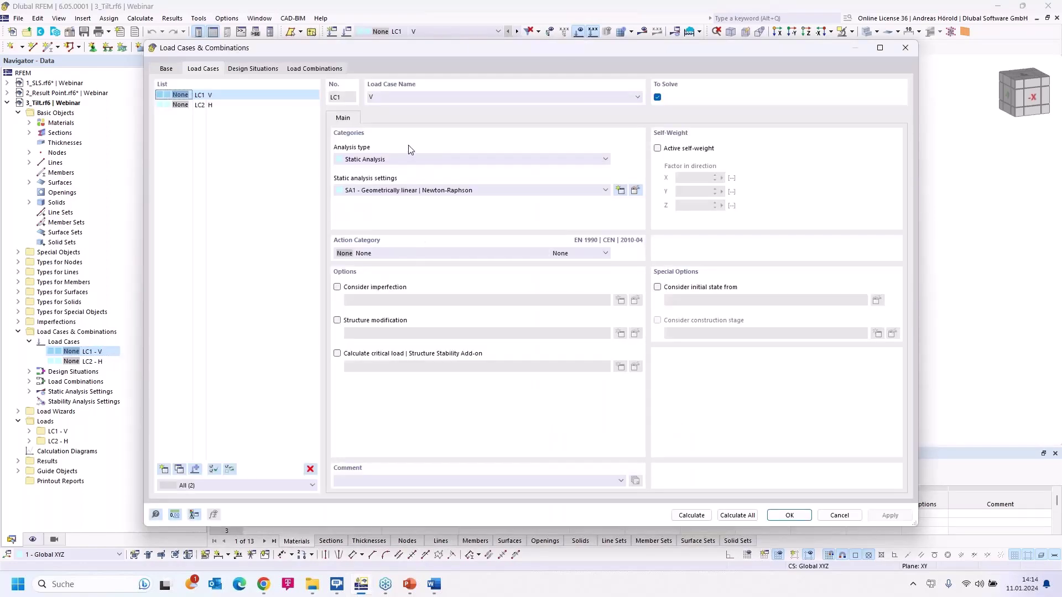
left_click(303, 69)
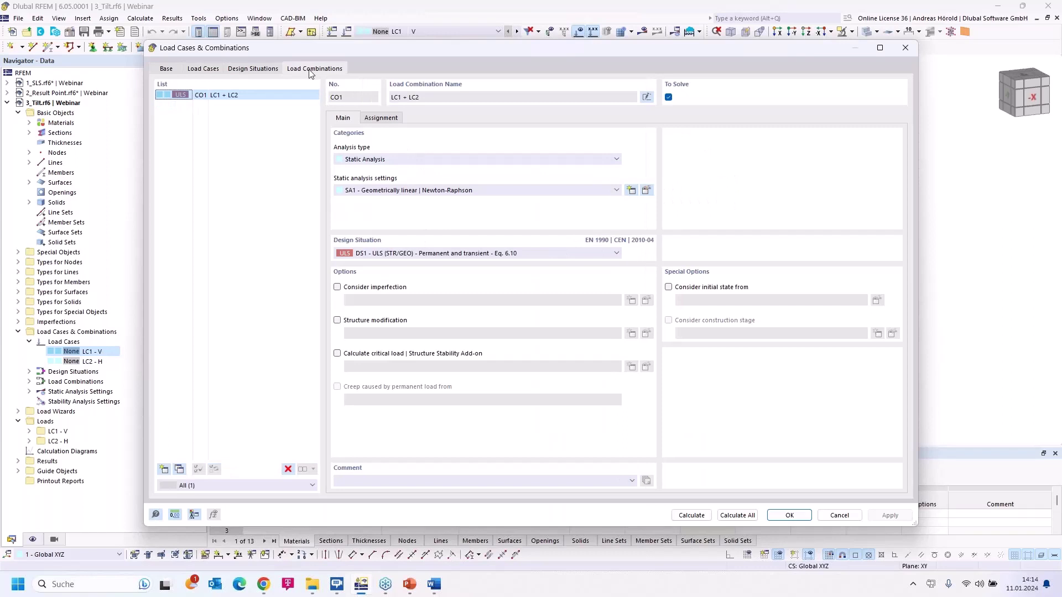
left_click(337, 354)
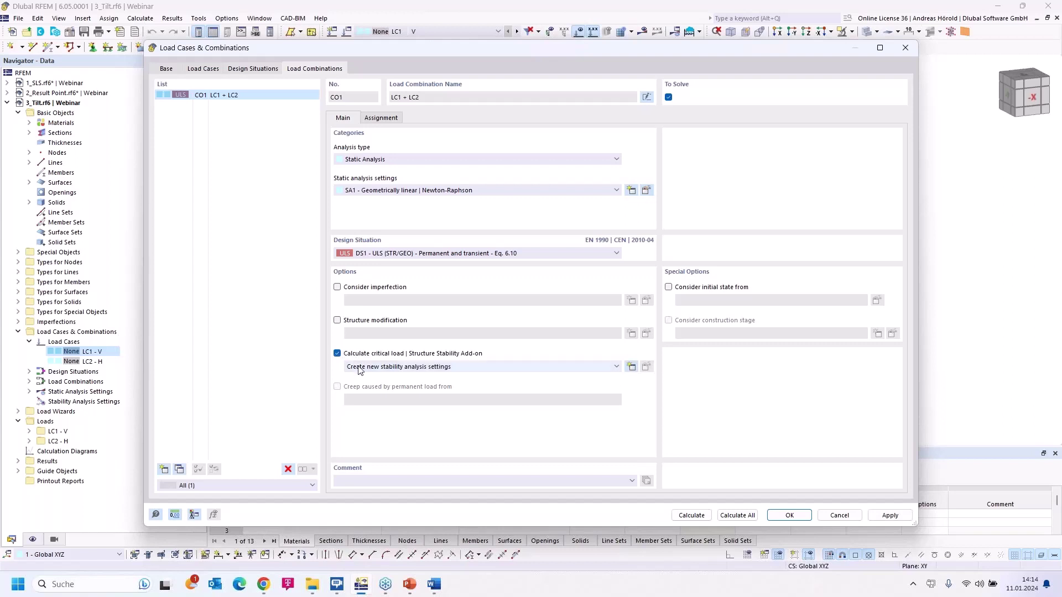
left_click(632, 367)
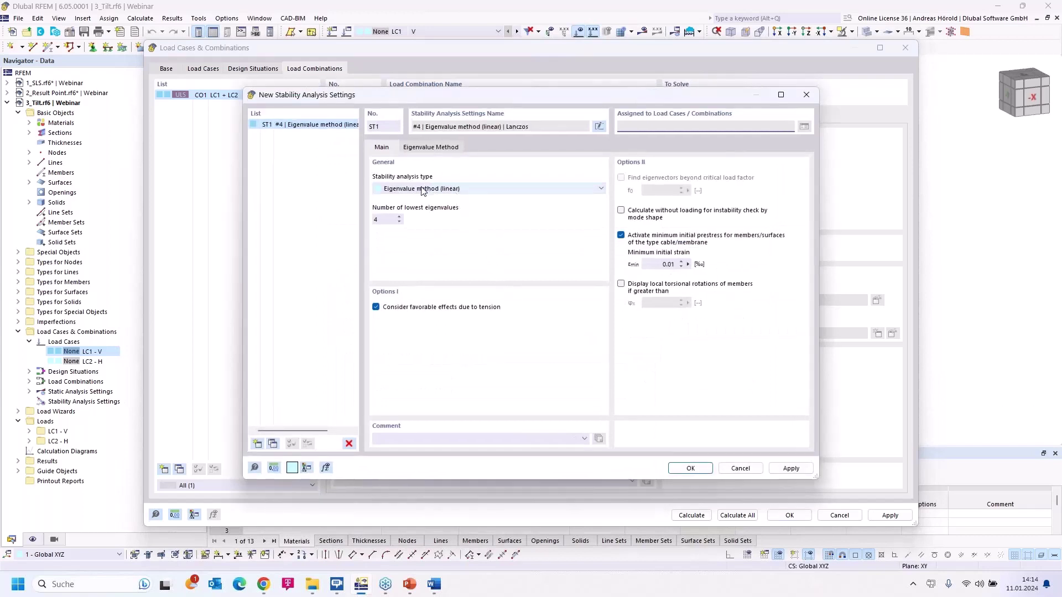
left_click(423, 189)
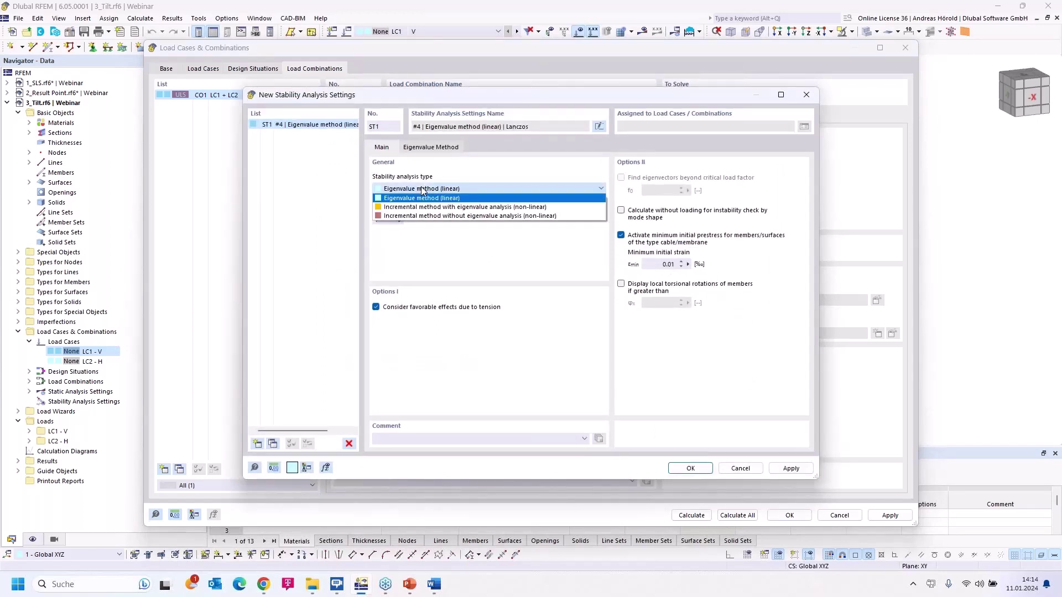
left_click(458, 216)
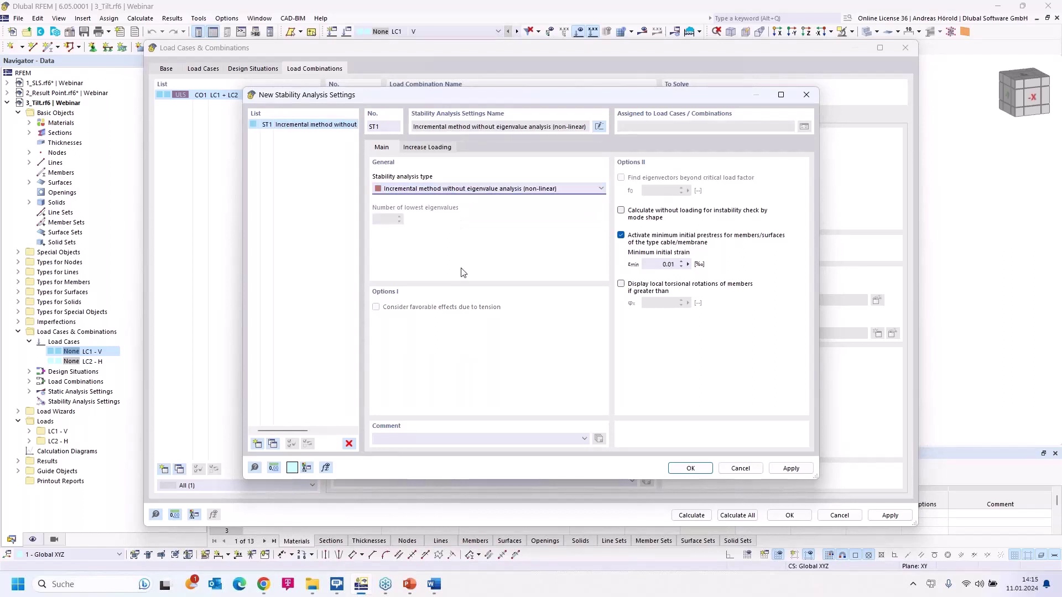
Set the initial load factor for the incrementally increasing loading to 0.1, with a load factor increment of 0.1.
left_click(424, 150)
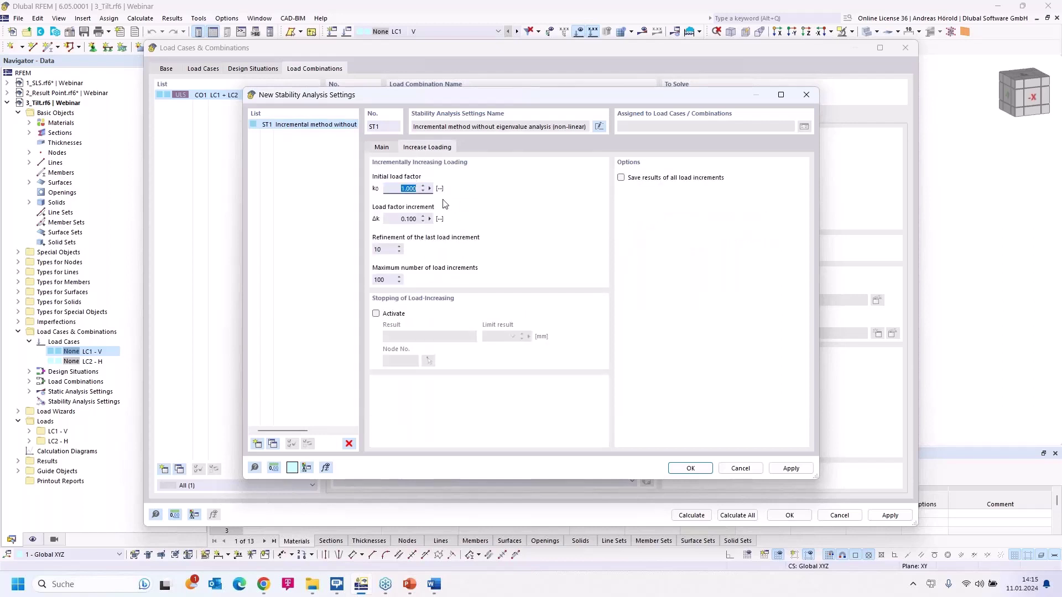
key("BackSpace")
left_click(397, 218)
Stop the load increasing at a deformation limit u of 5 mm, save results of all load increments, and confirm the stability settings.
left_click(376, 315)
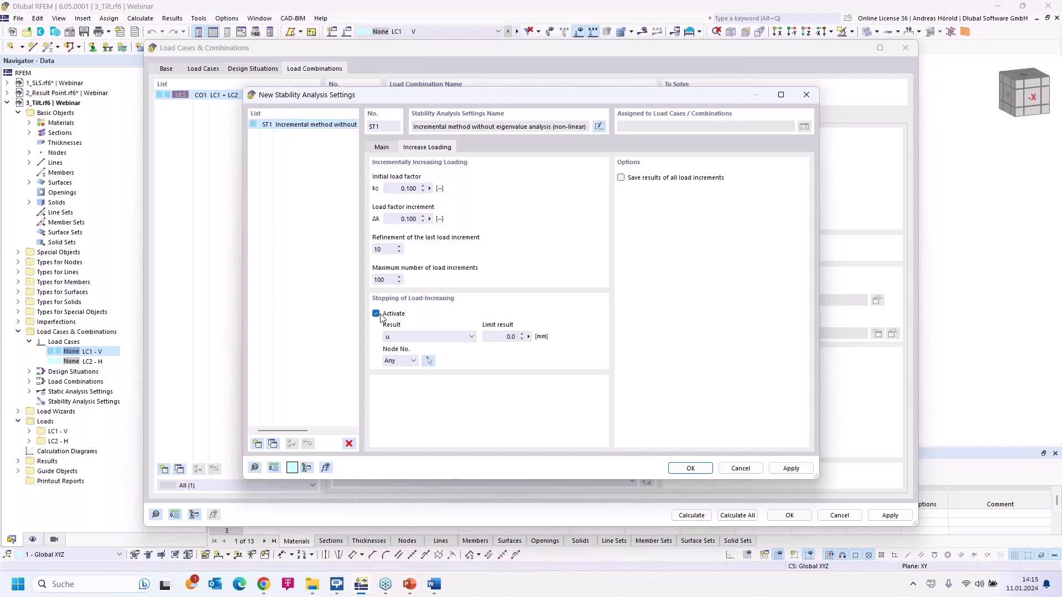
left_click(498, 338)
type("5")
left_click(621, 178)
left_click(690, 468)
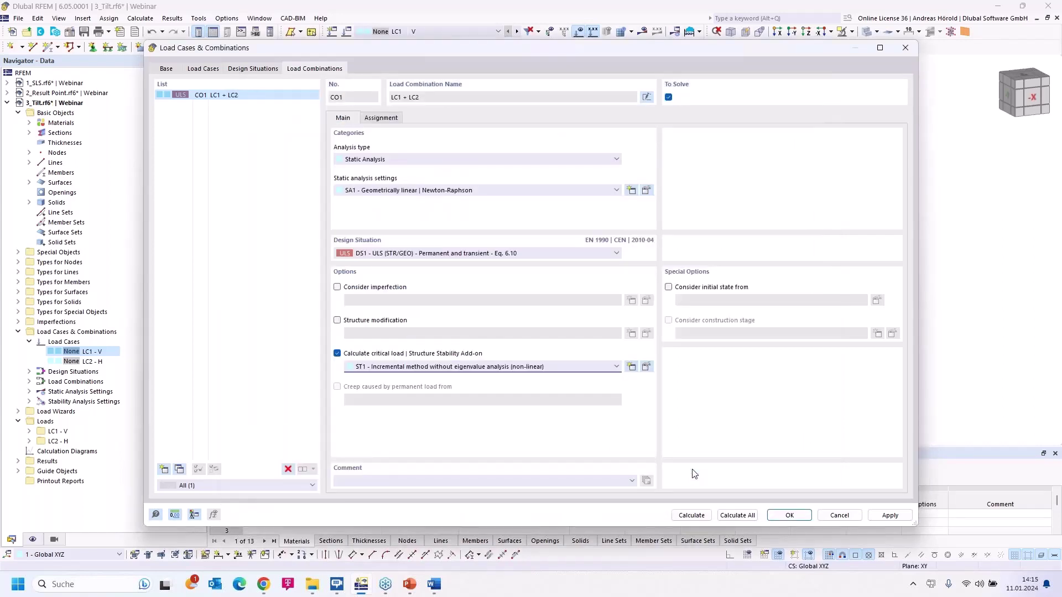
Make CO1 consider the initial state from LC1, and calculate the load combination.
left_click(668, 287)
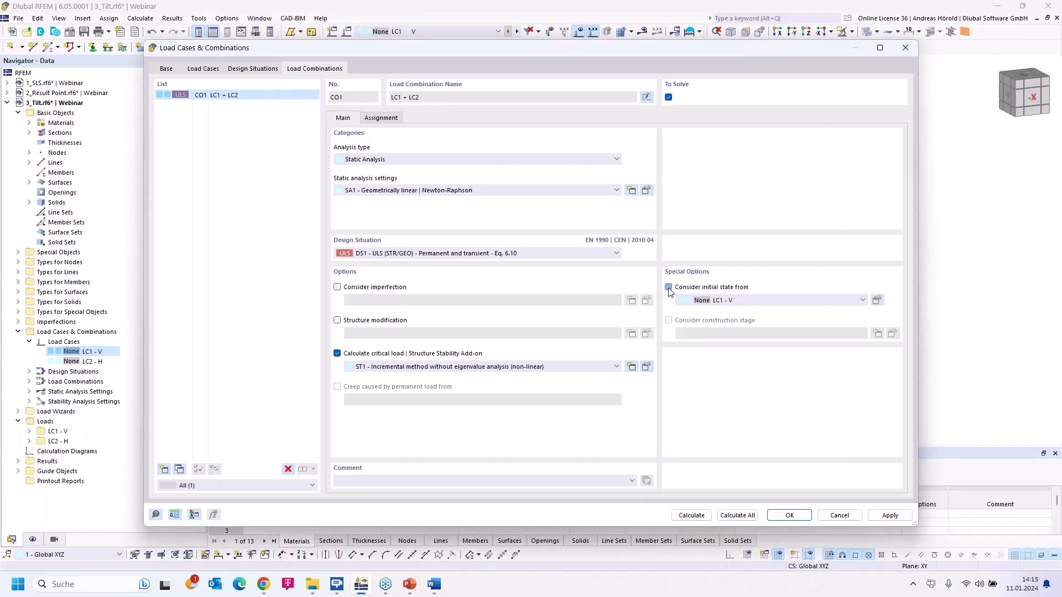
left_click(740, 301)
left_click(739, 298)
left_click(691, 515)
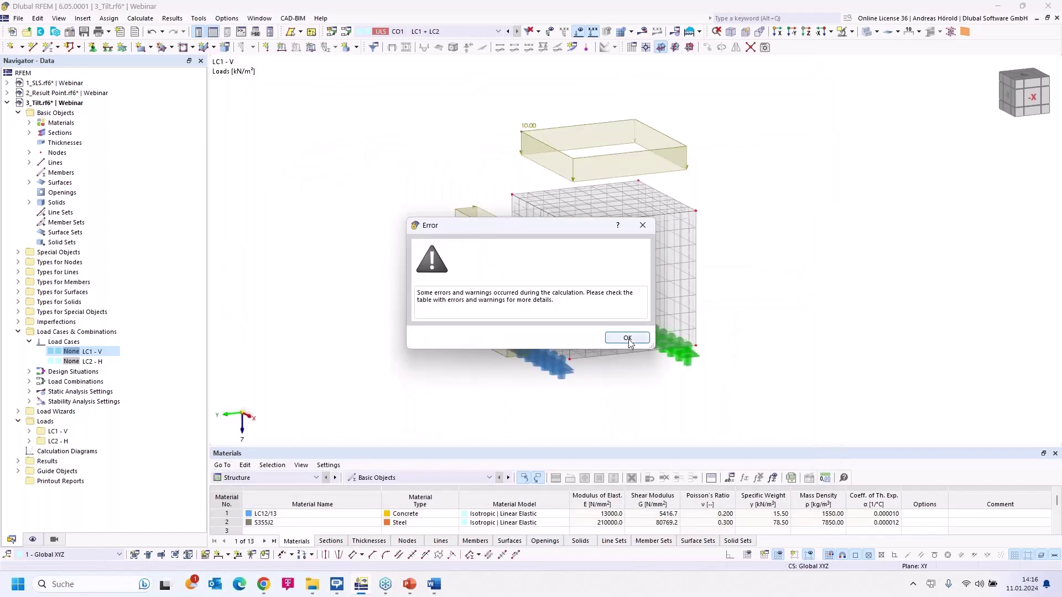
left_click(626, 338)
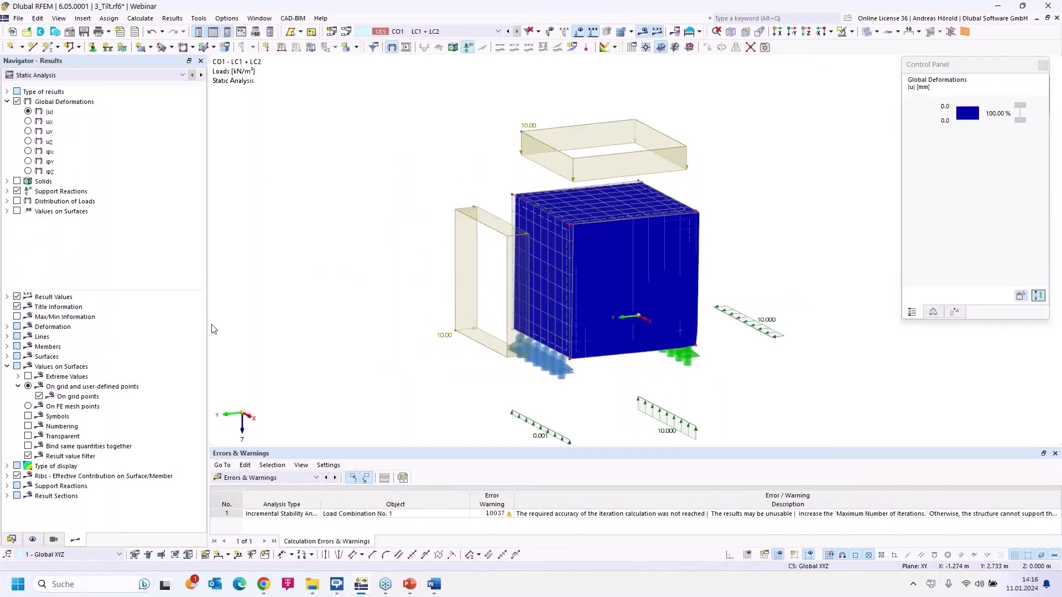
Show the Incremental Stability Analysis results for load increment 1 with factor 0.100.
left_click(102, 76)
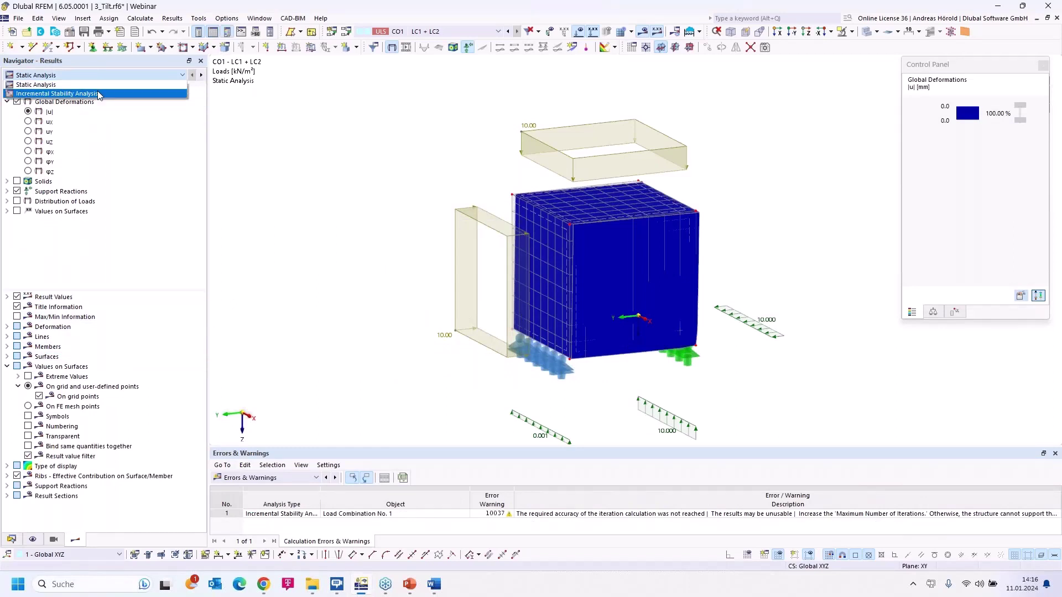
left_click(97, 93)
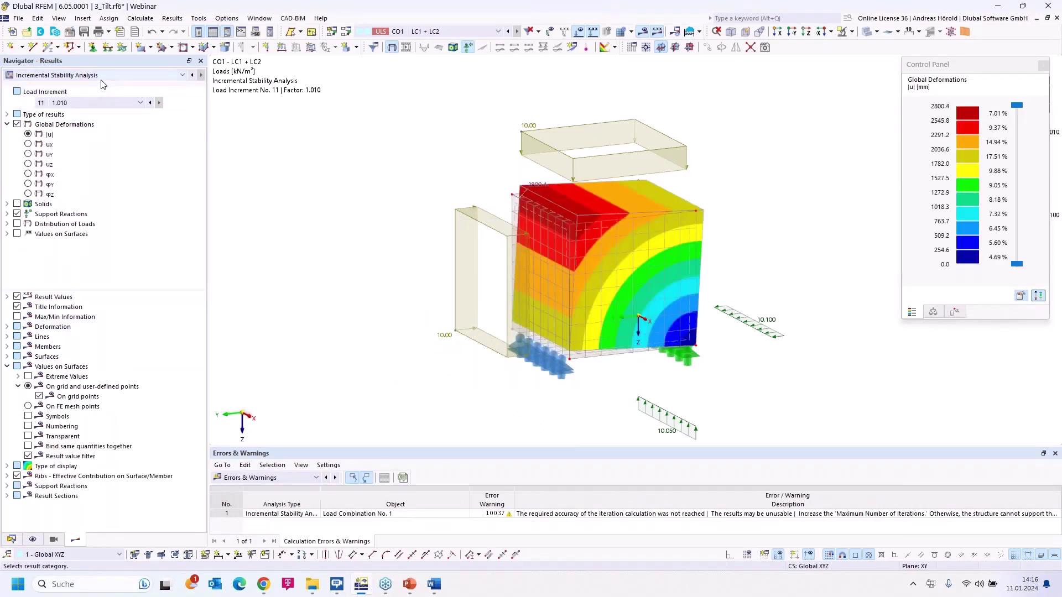
left_click(91, 104)
left_click(81, 115)
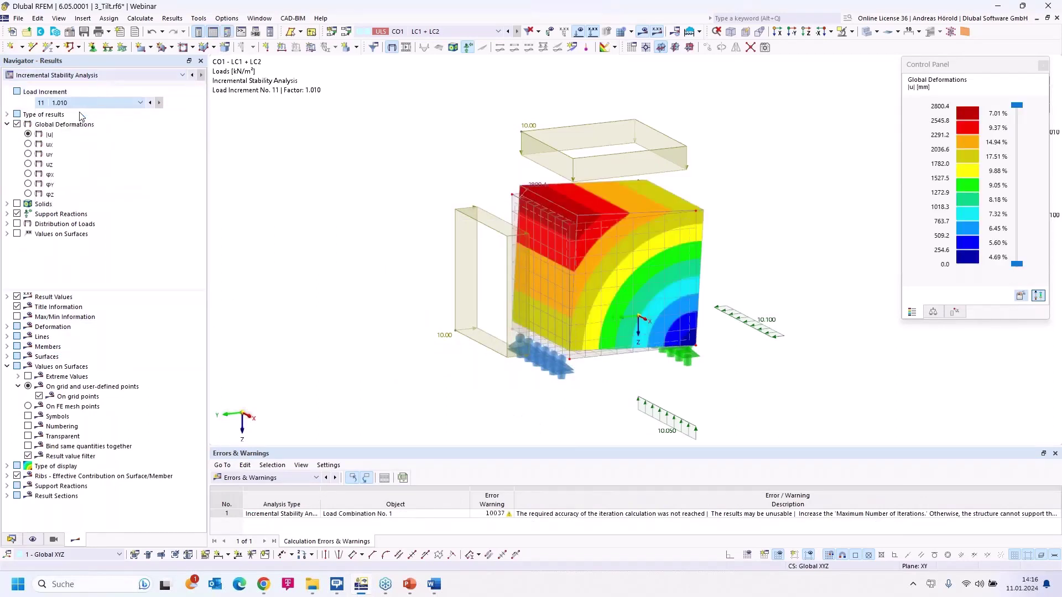
middle_click_drag(448, 310, 414, 258)
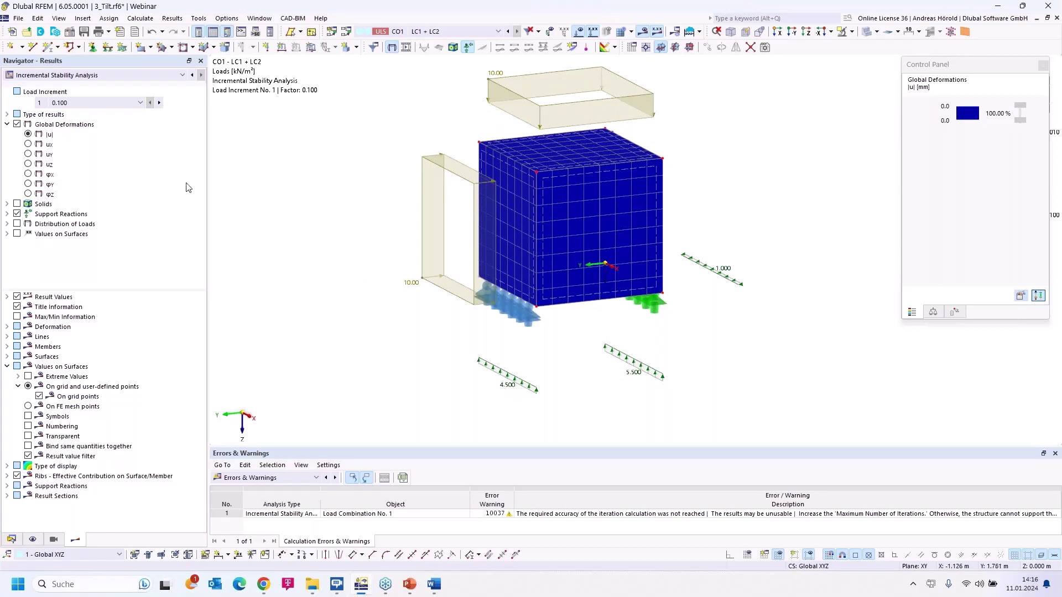
Go through load increments 2 to 11 one by one, examining the support reactions and the deformation of the block.
left_click(159, 103)
left_click(159, 103)
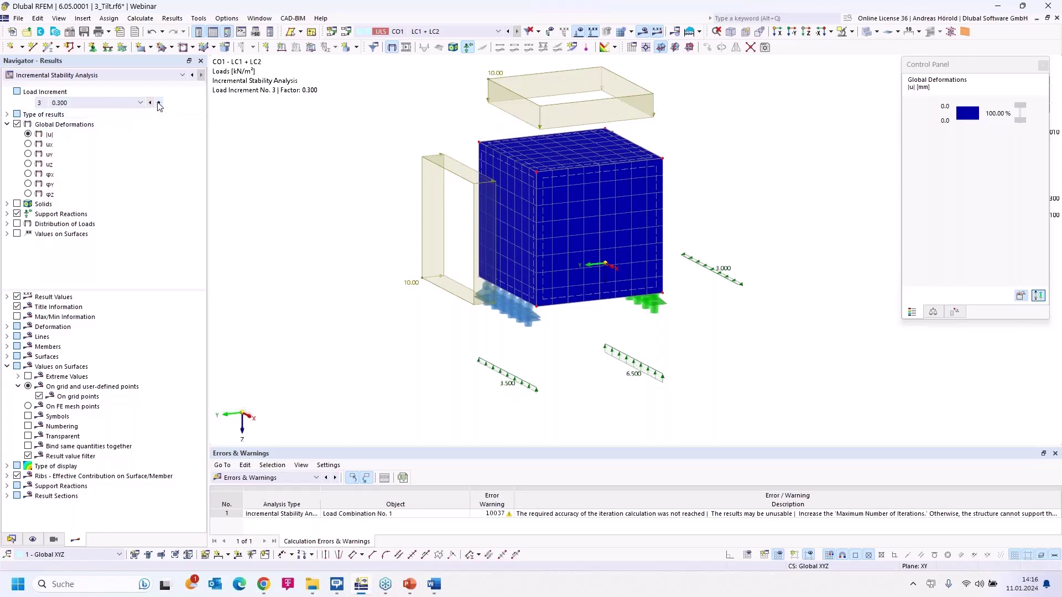
left_click(159, 103)
left_click(159, 103)
left_click(159, 103)
left_click(159, 103)
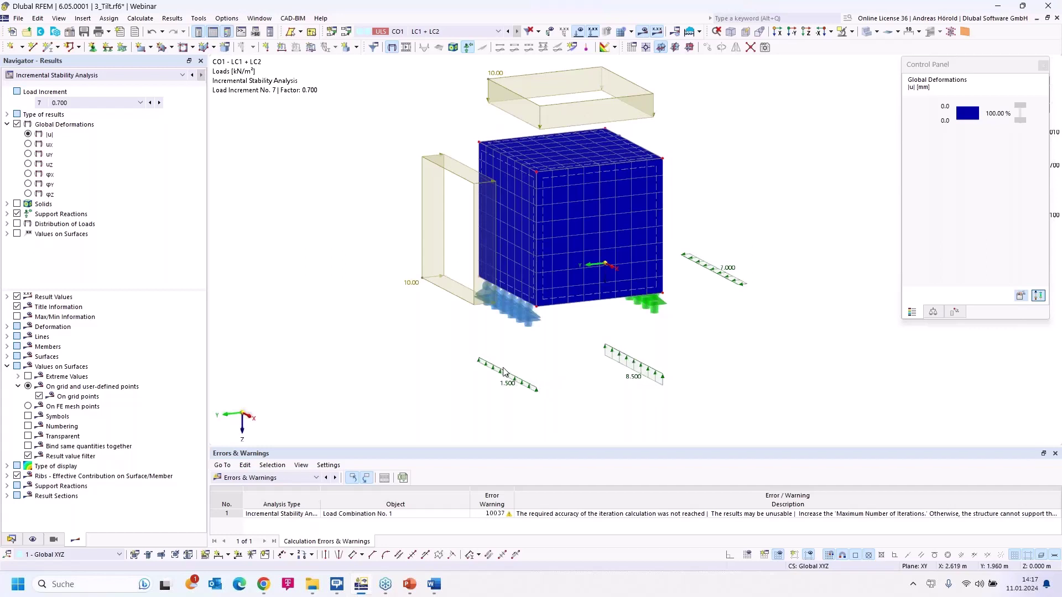
left_click(159, 103)
left_click(159, 103)
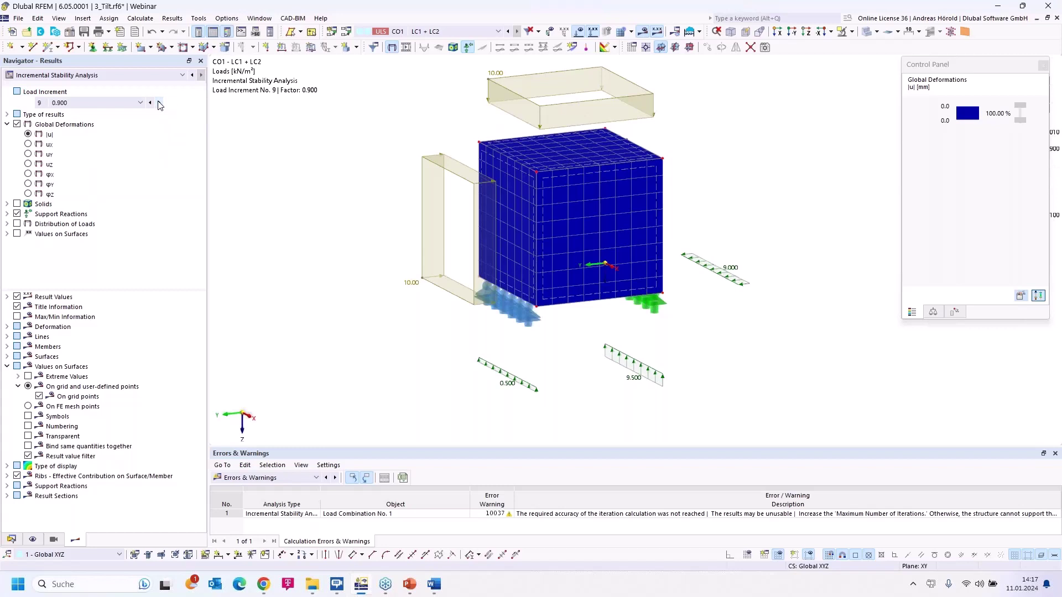
left_click(159, 103)
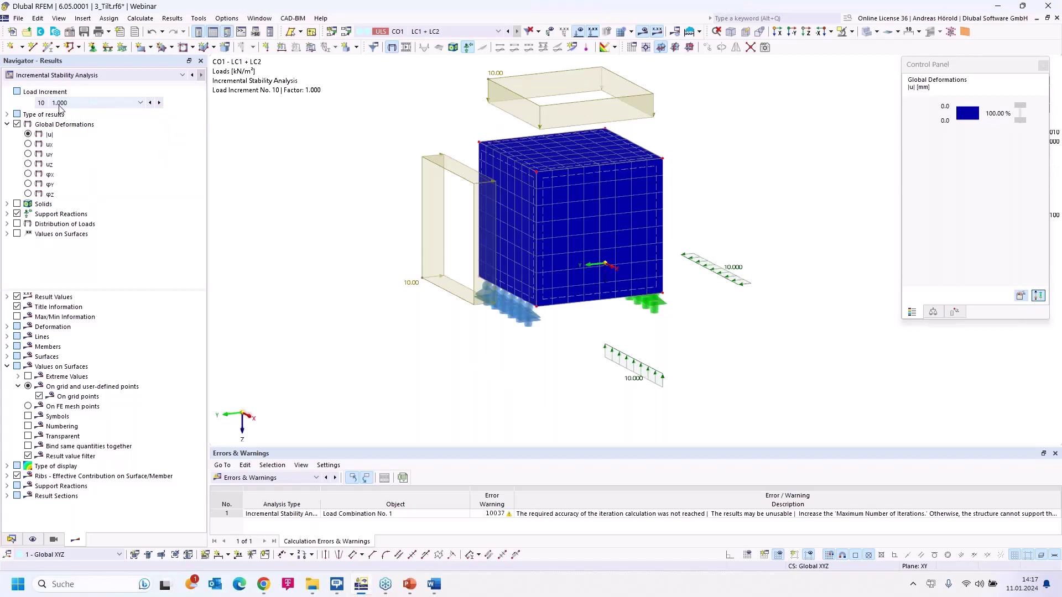
left_click(501, 302)
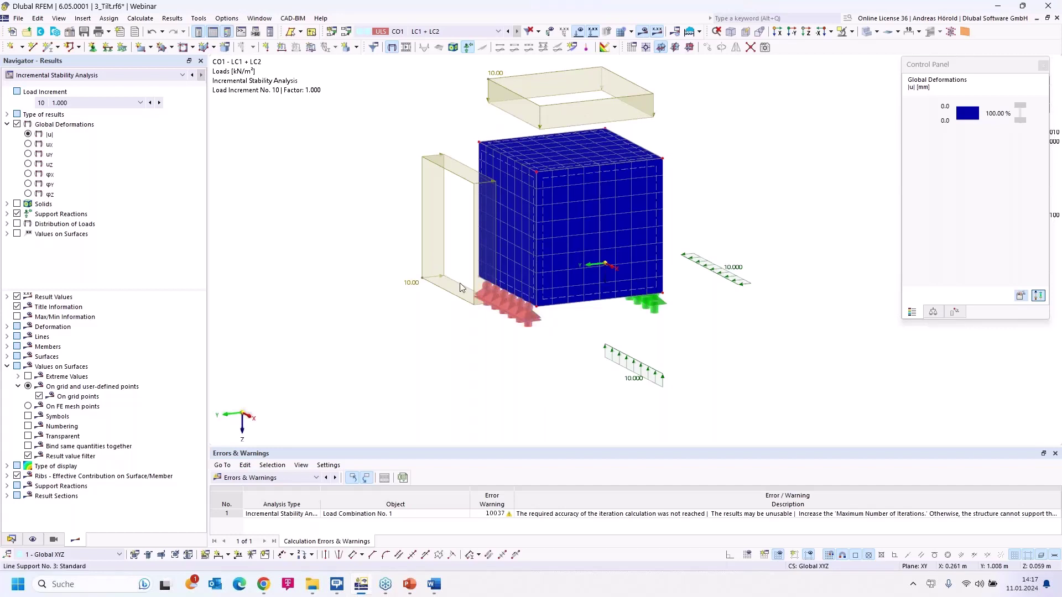
left_click(159, 103)
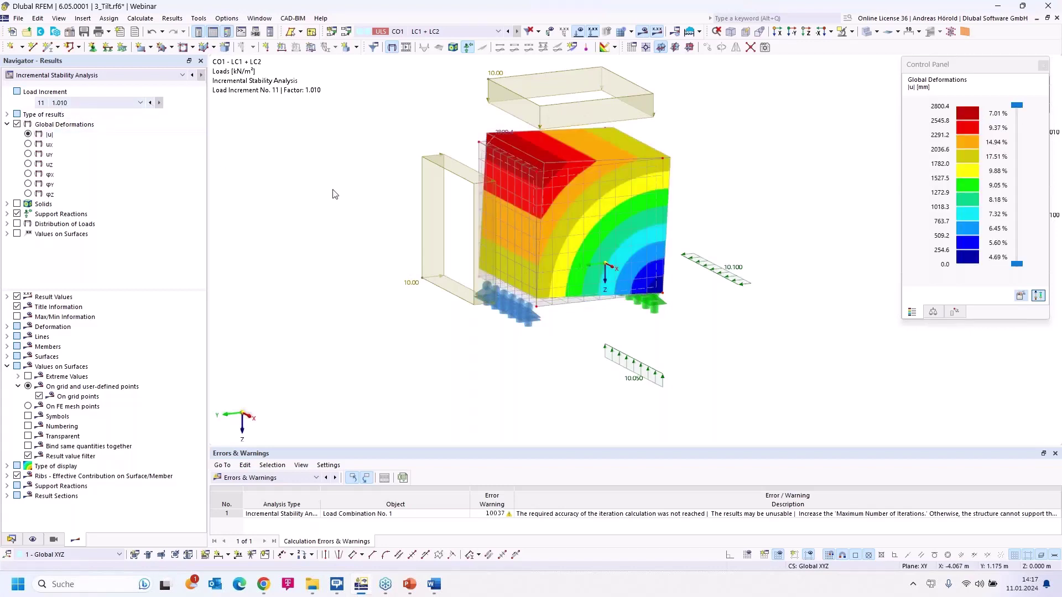
middle_click_drag(817, 399, 618, 334, "ctrl")
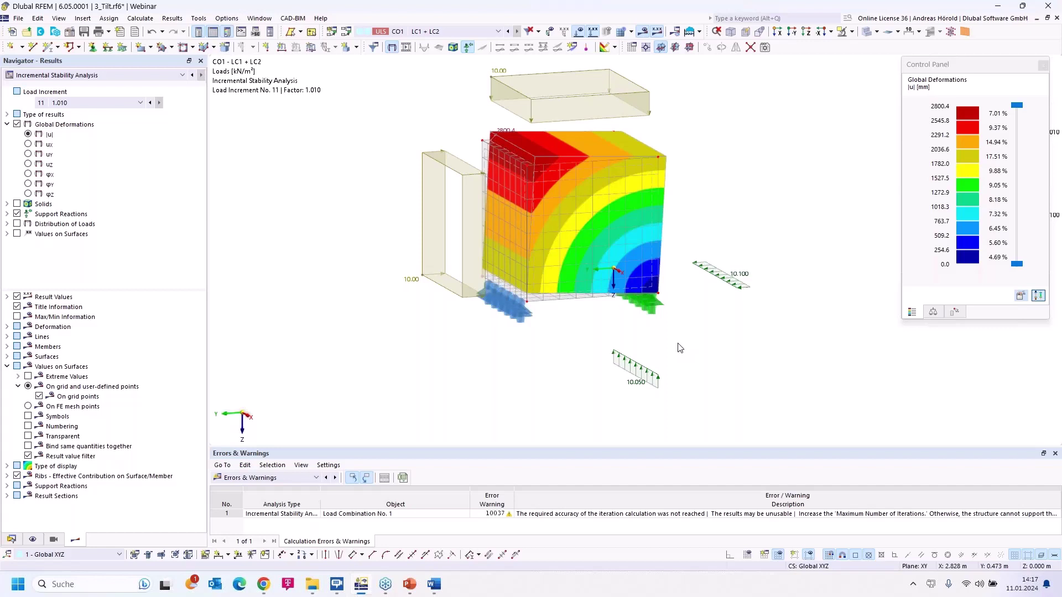
Create a calculation diagram for CO1 based on the Incremental Stability Analysis.
left_click(12, 539)
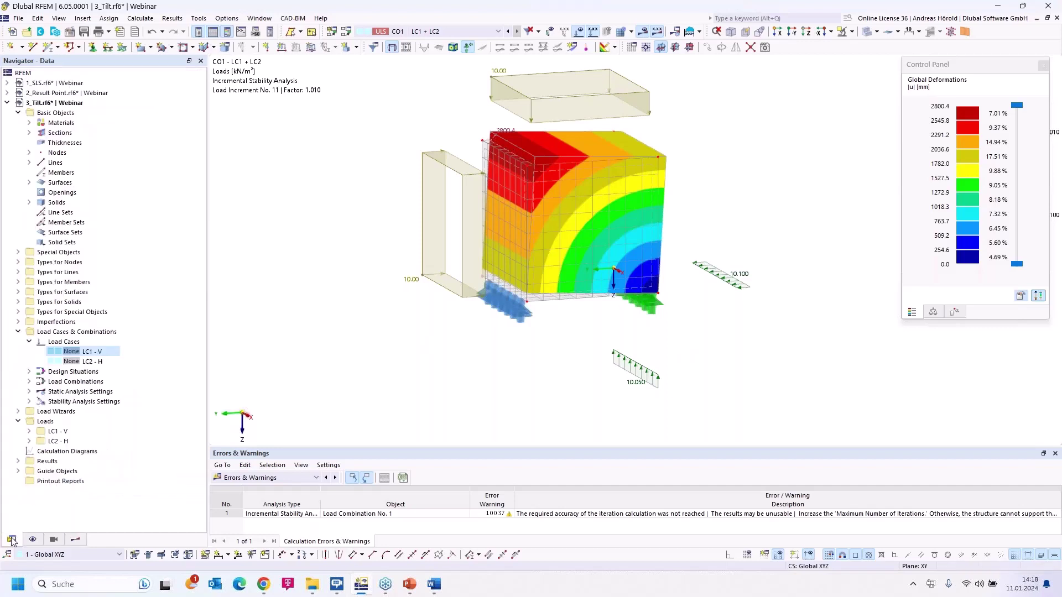
double_click(55, 451)
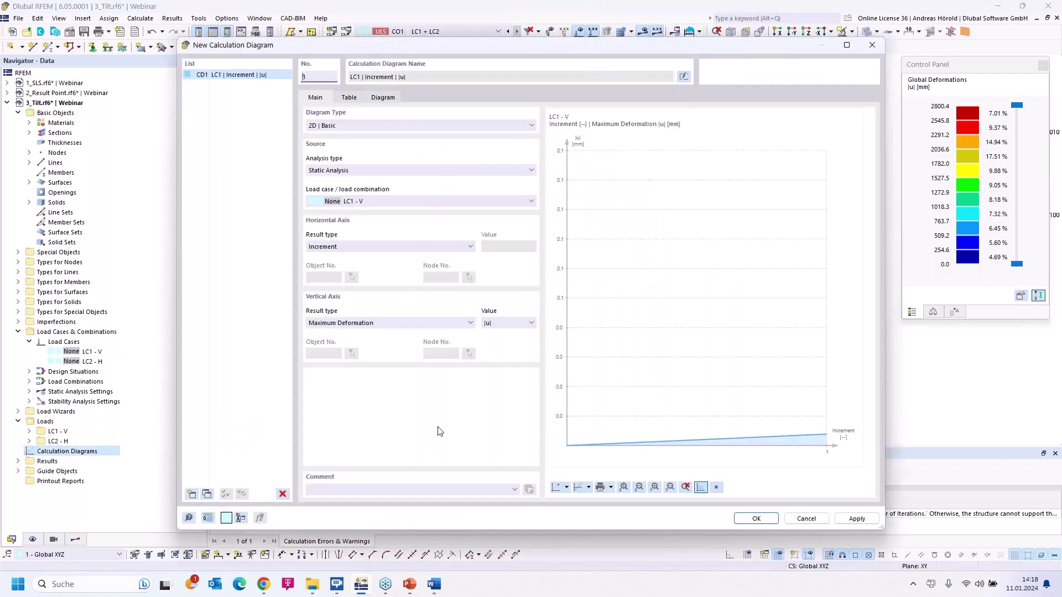
left_click(446, 171)
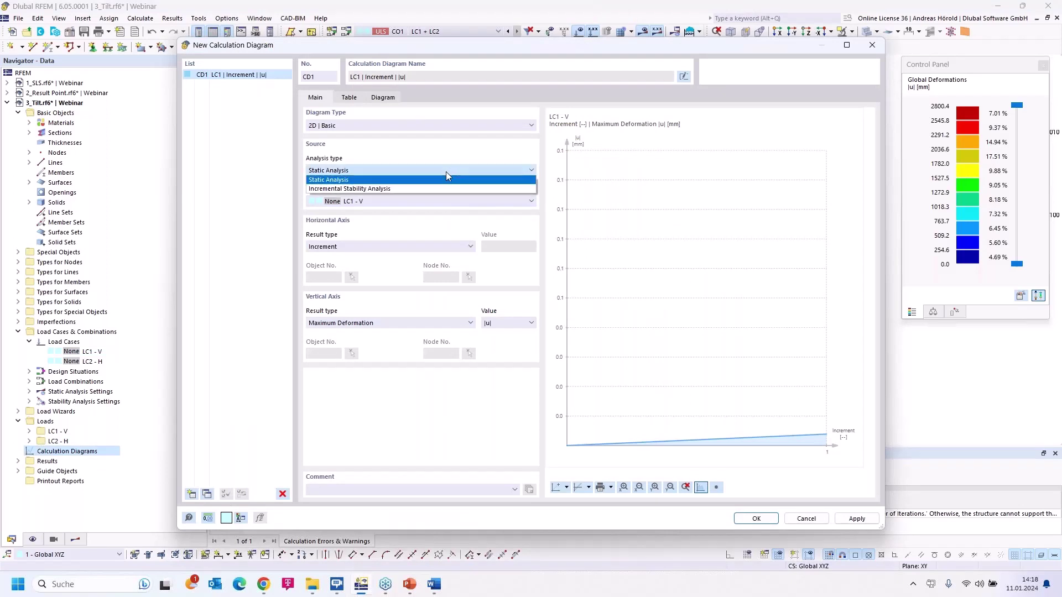
left_click(437, 189)
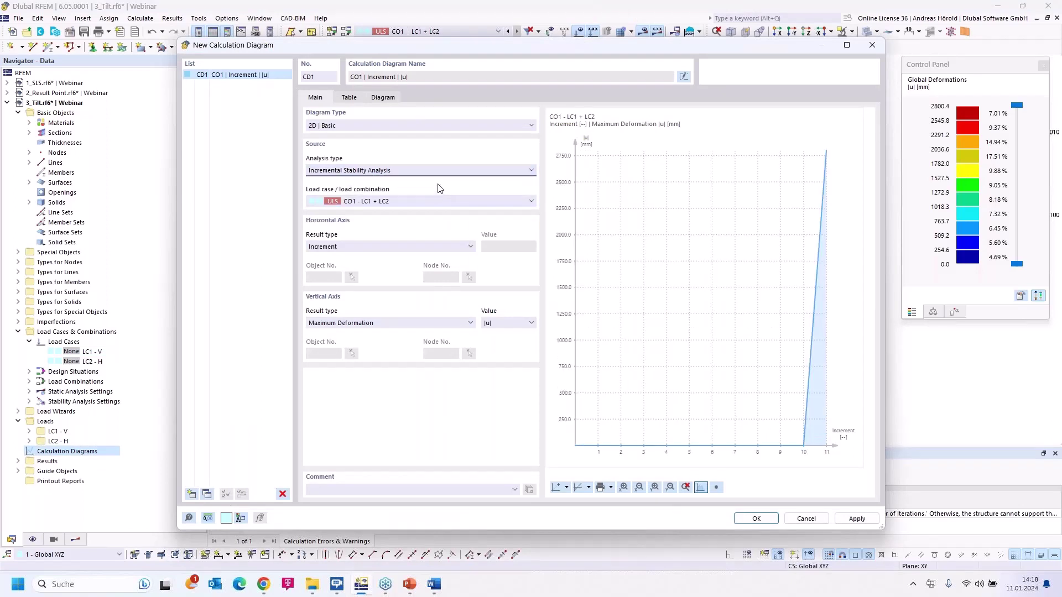
Set the calculation diagram's horizontal axis to Load Factor and view the options for printing its graphics.
left_click(338, 247)
left_click(339, 248)
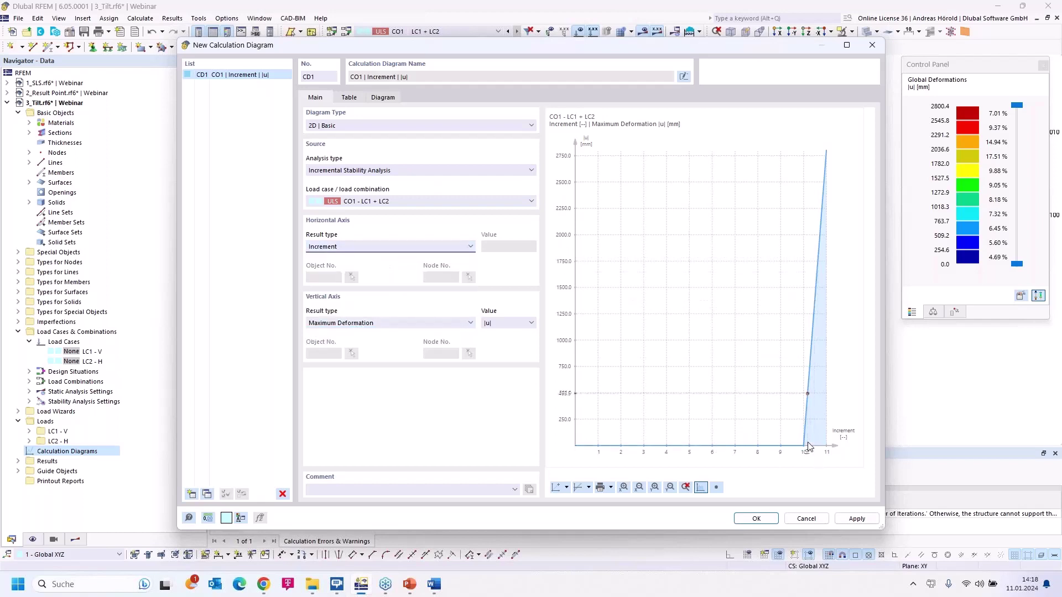
left_click(404, 249)
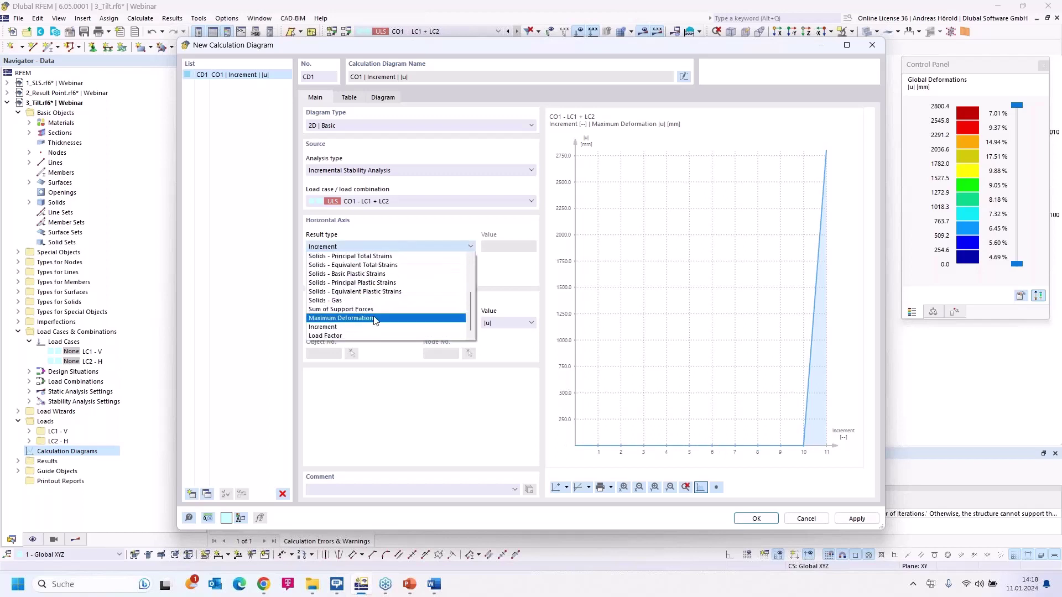
left_click(371, 335)
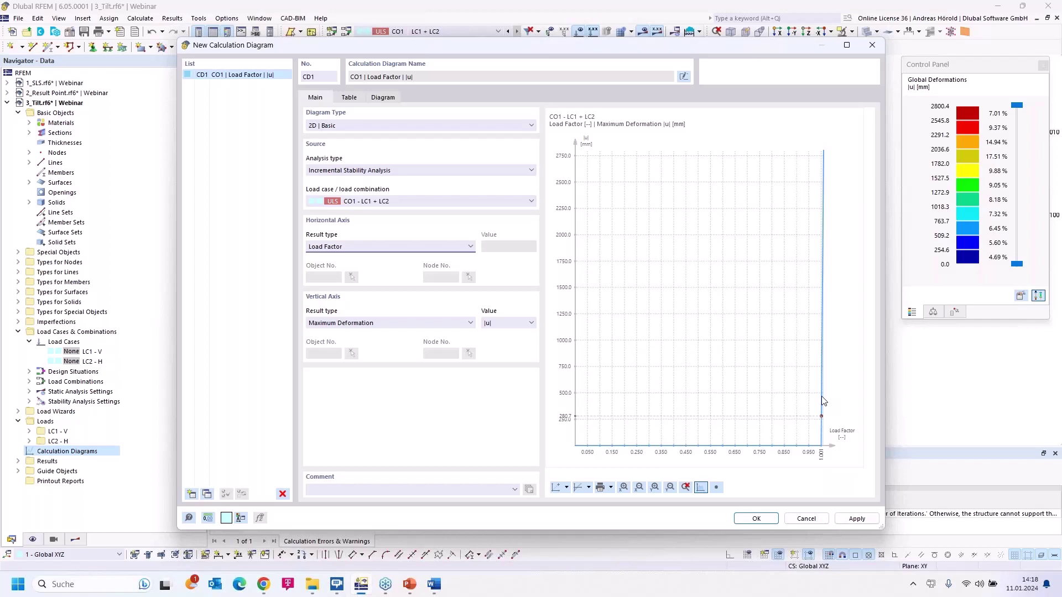
left_click(610, 489)
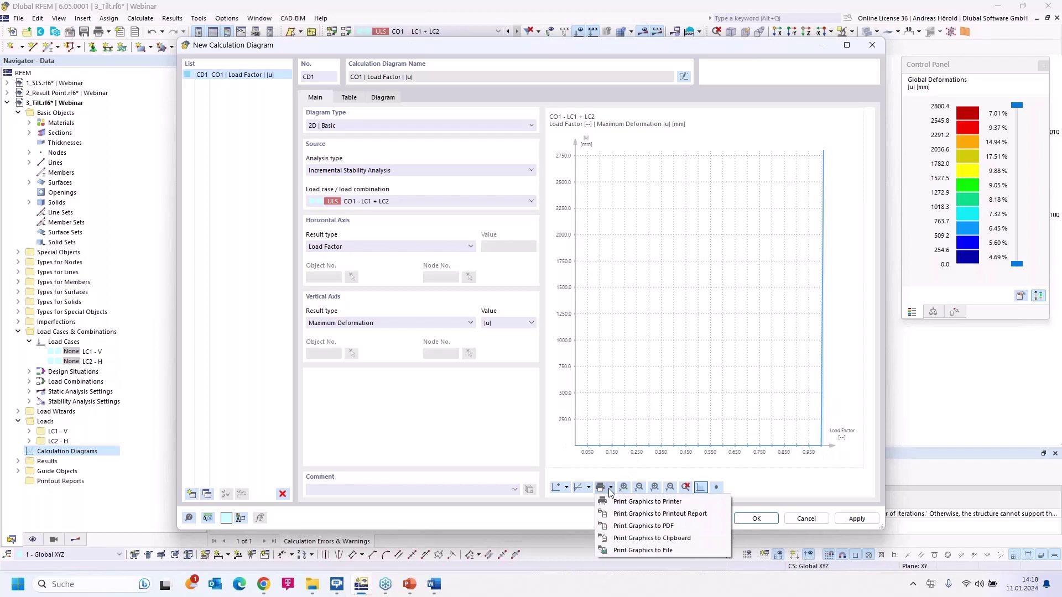
left_click(805, 479)
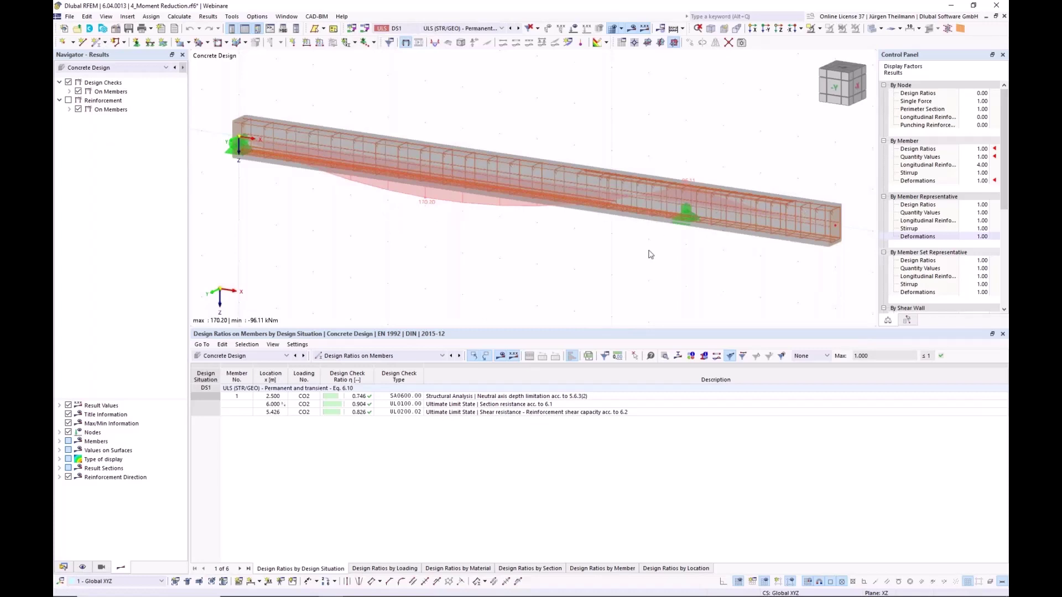
Hide the types for members and for concrete design, and display the beam as a wireframe.
left_click(82, 567)
left_click(78, 200)
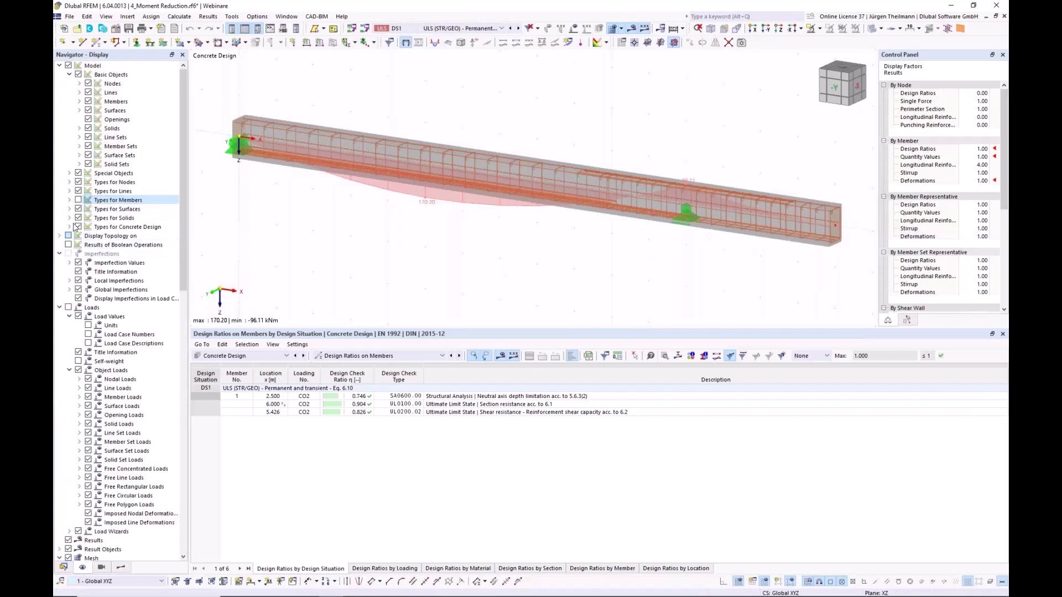
left_click(78, 227)
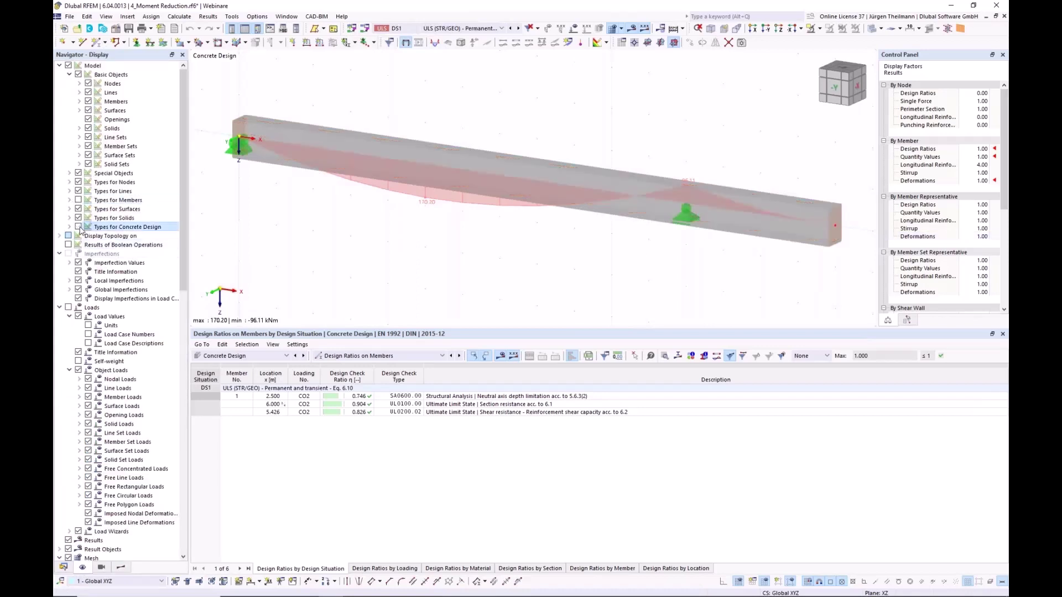
left_click(875, 30)
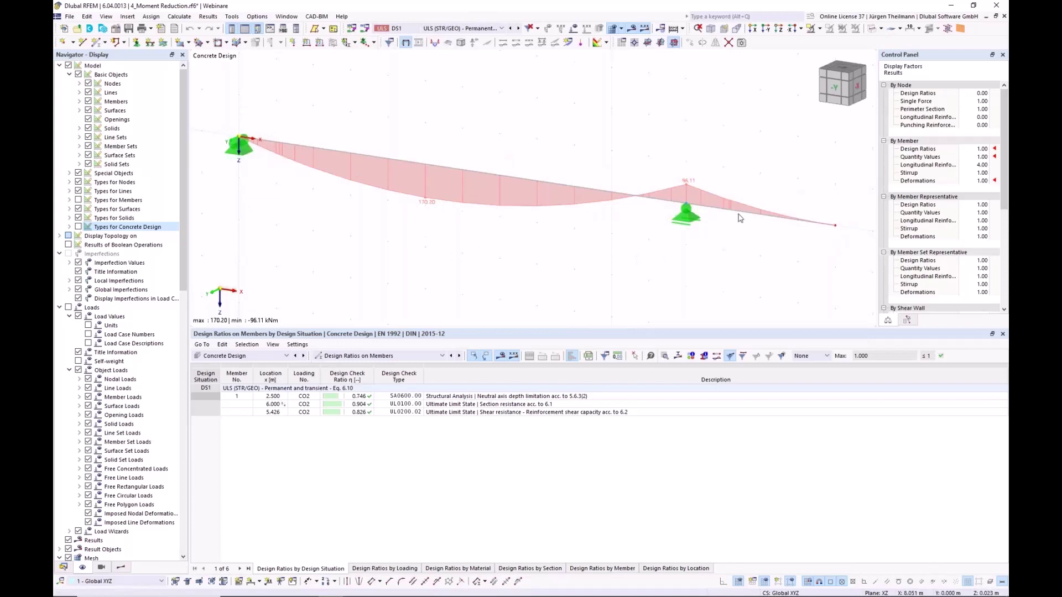
Expand the members' ultimate limit state design checks down to the individual quantities of the UL0200.02 shear check.
left_click(121, 569)
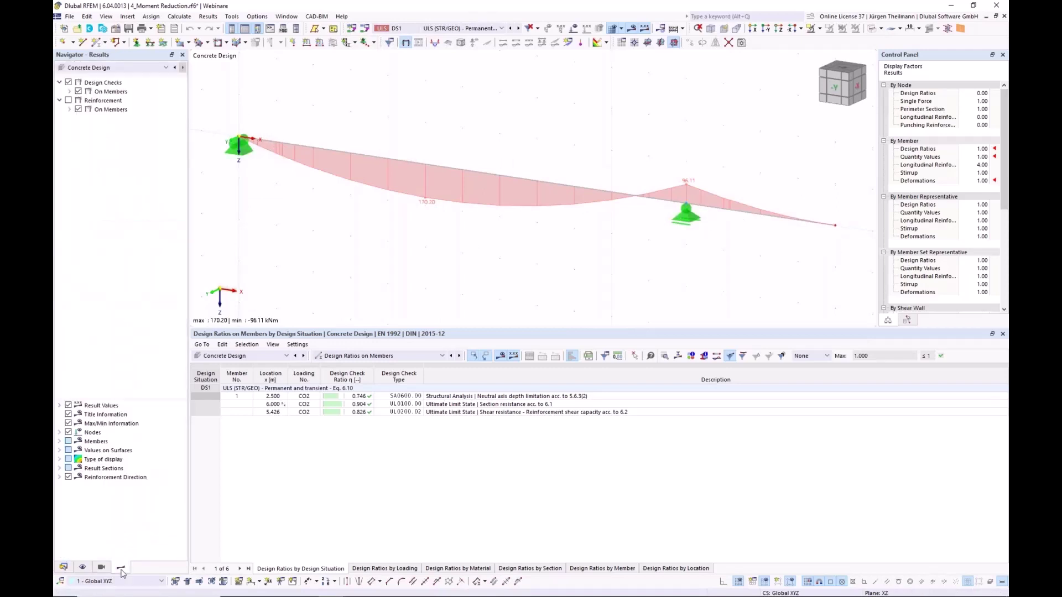
left_click(68, 92)
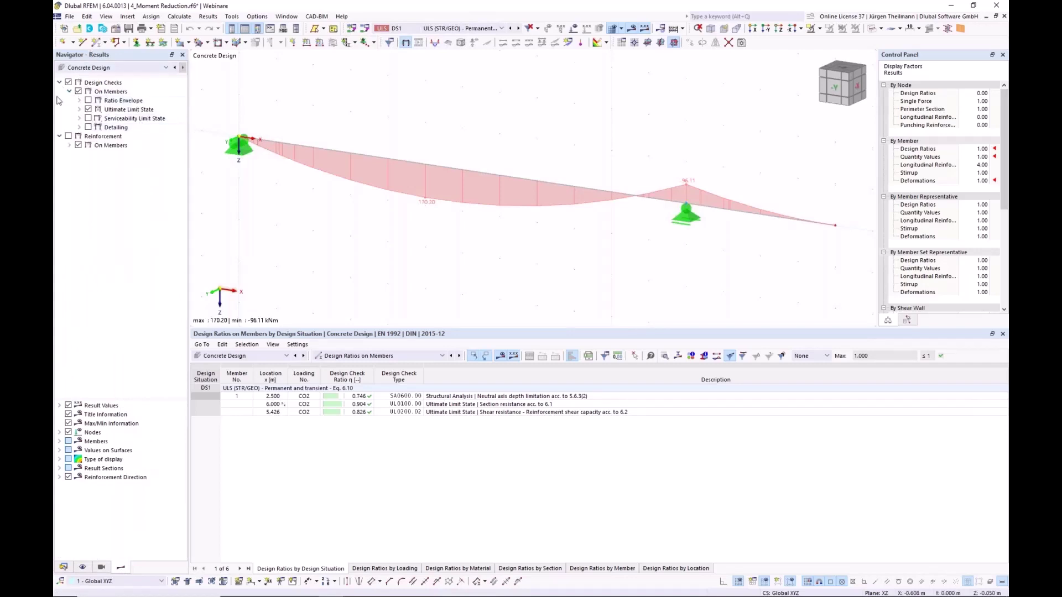
left_click(79, 110)
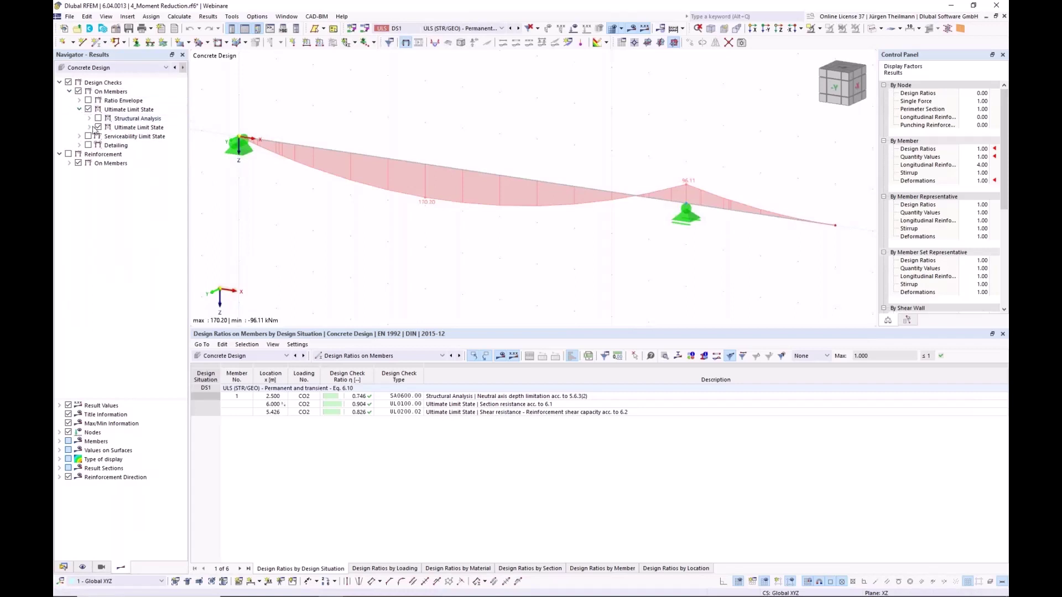
left_click(89, 127)
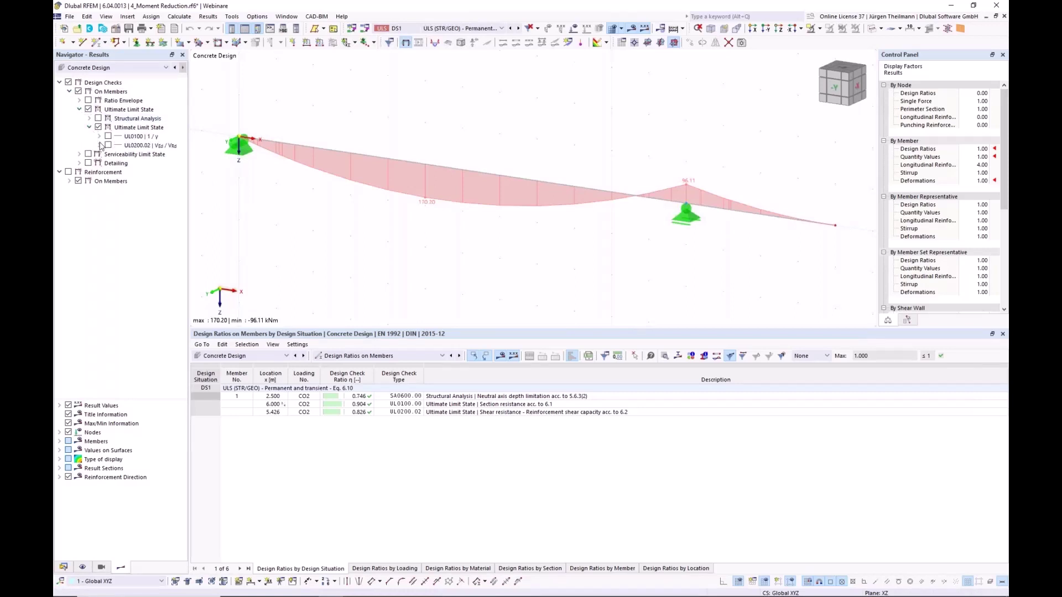
left_click(100, 136)
left_click(100, 137)
left_click(99, 146)
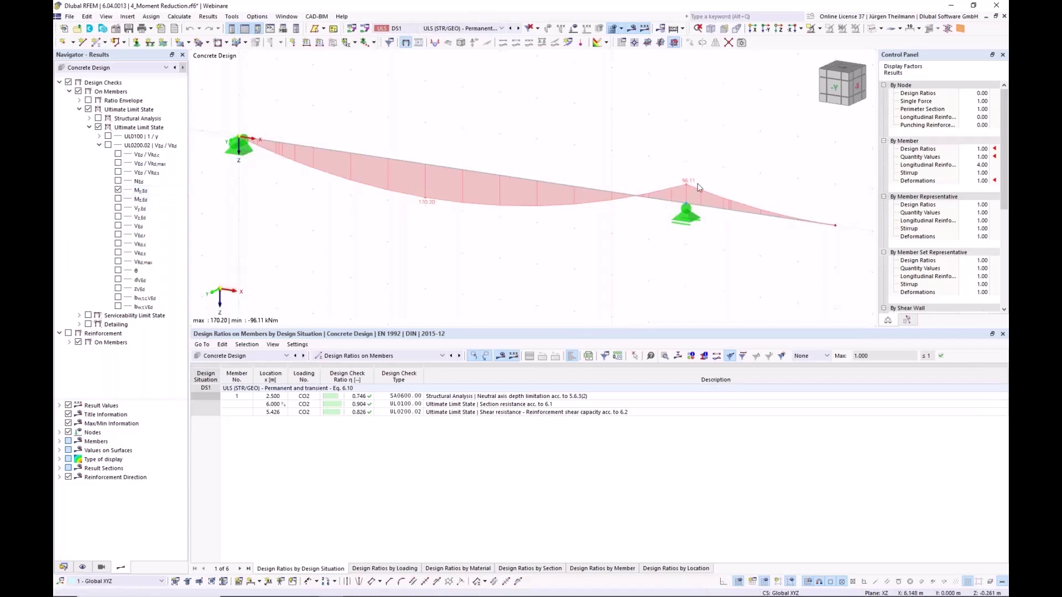
Examine the My,Ed moment diagram over the inner support and along the span, starting from the -Y view.
left_click(837, 90)
scroll(701, 231, "up", 5)
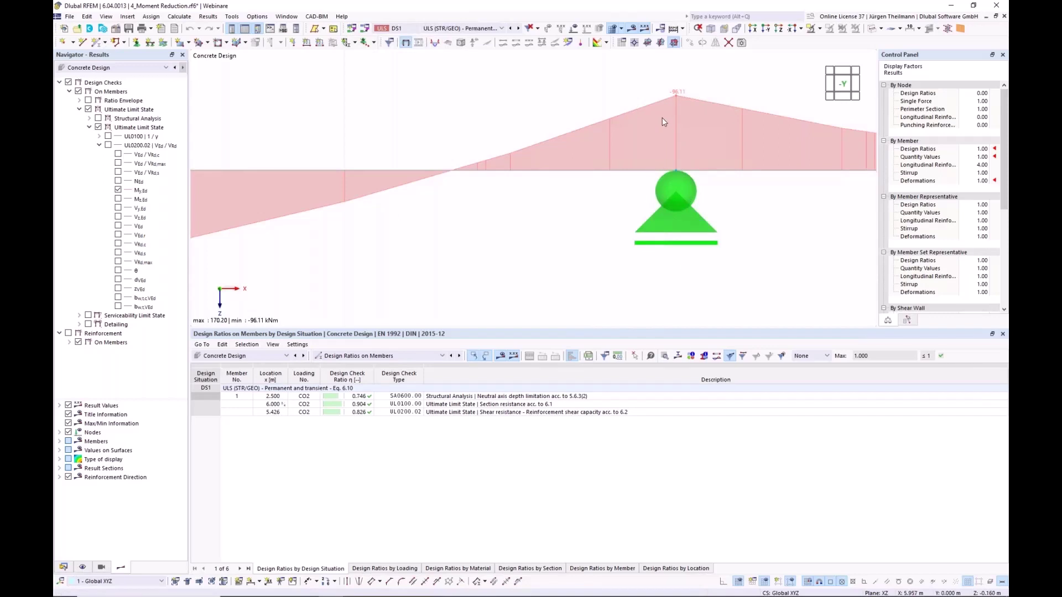
scroll(675, 95, "down", 3)
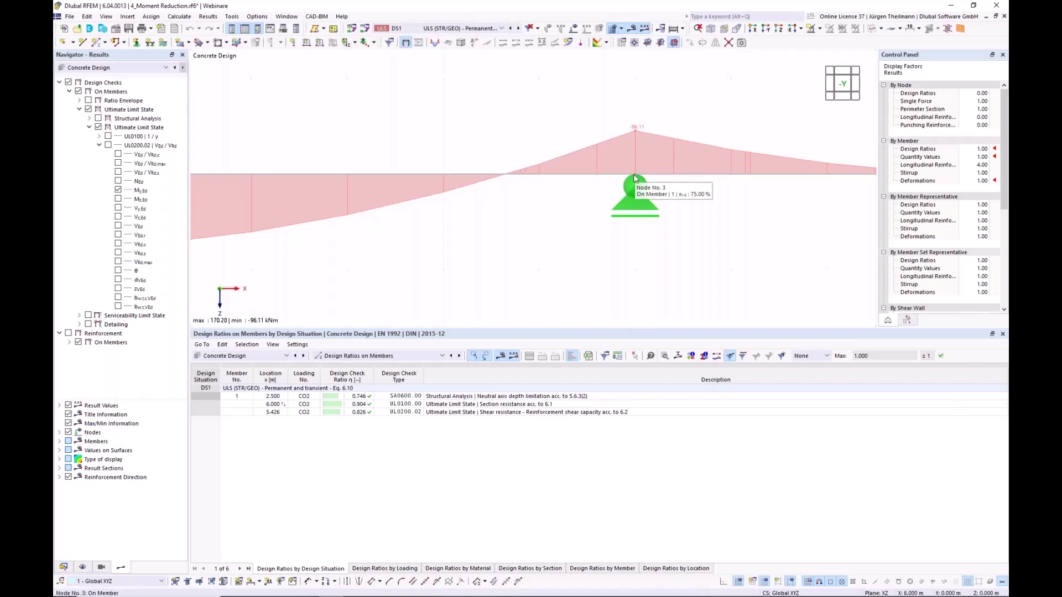
scroll(639, 191, "down", 4)
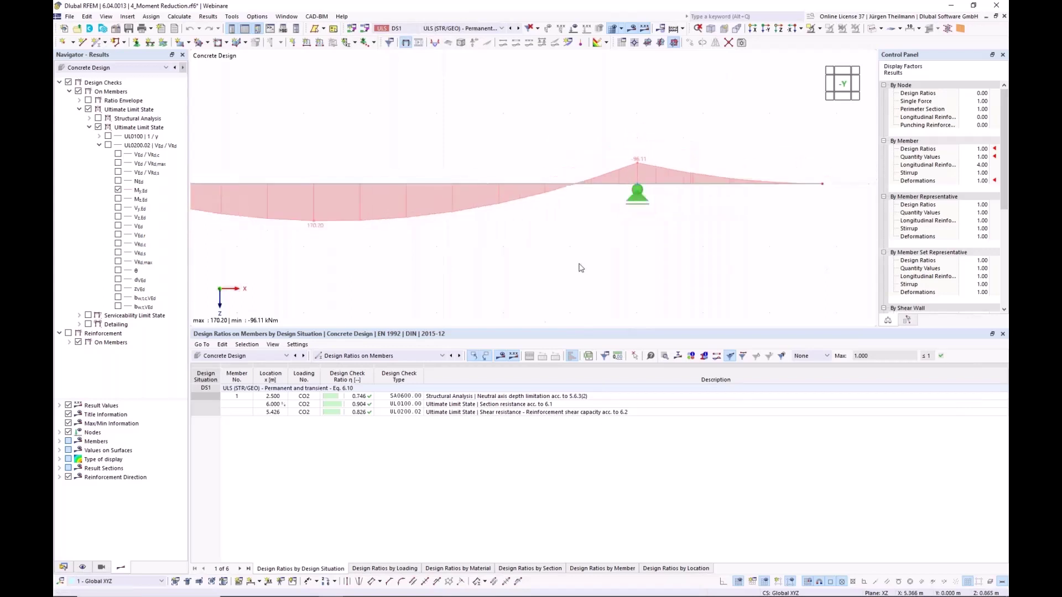
middle_click_drag(579, 262, 562, 210)
scroll(628, 232, "down", 4)
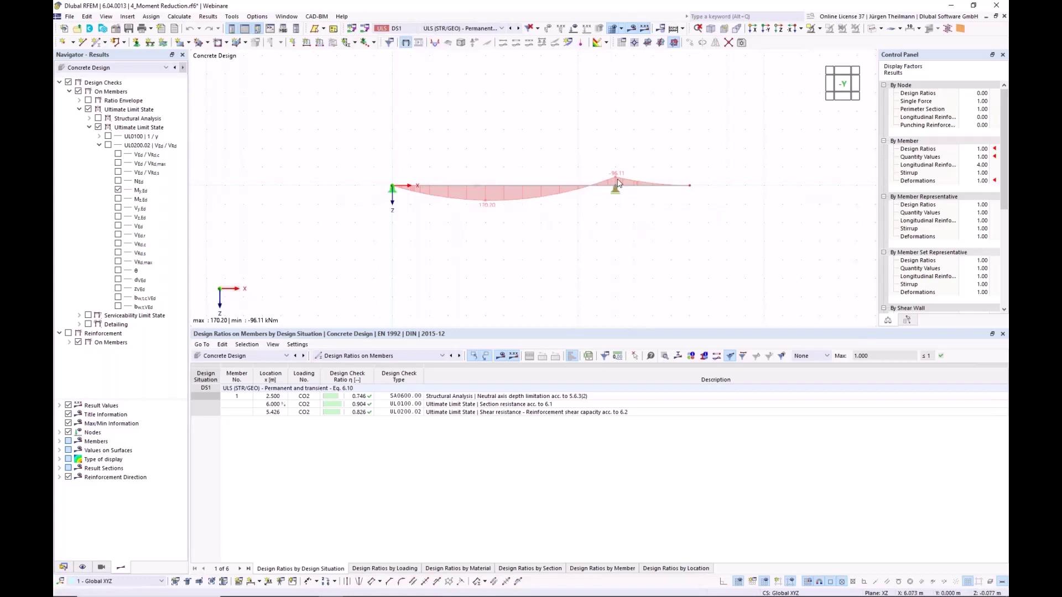
middle_click_drag(606, 217, 599, 229, "ctrl")
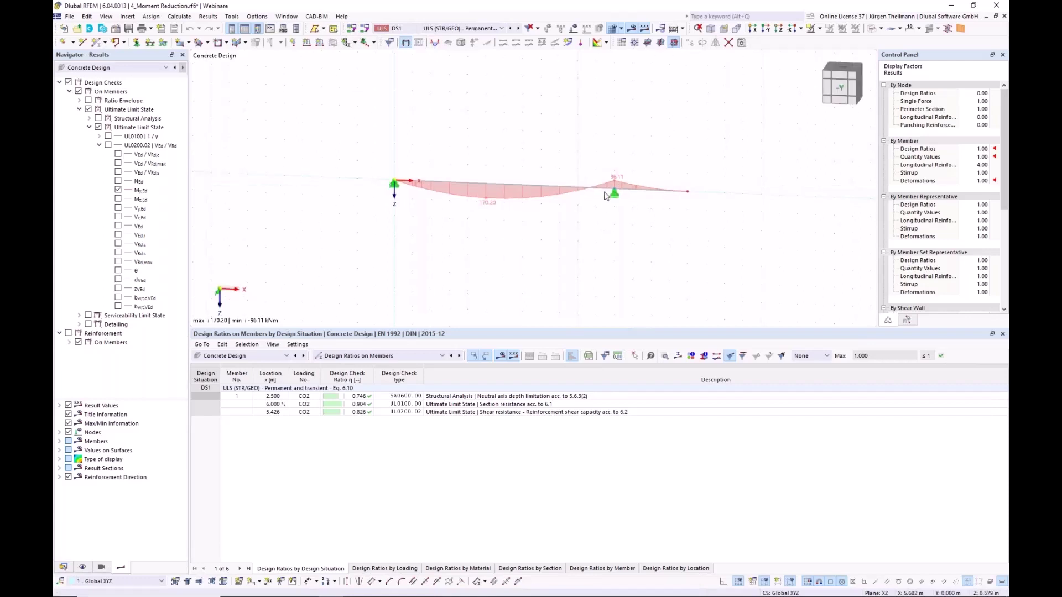
scroll(614, 193, "up", 3)
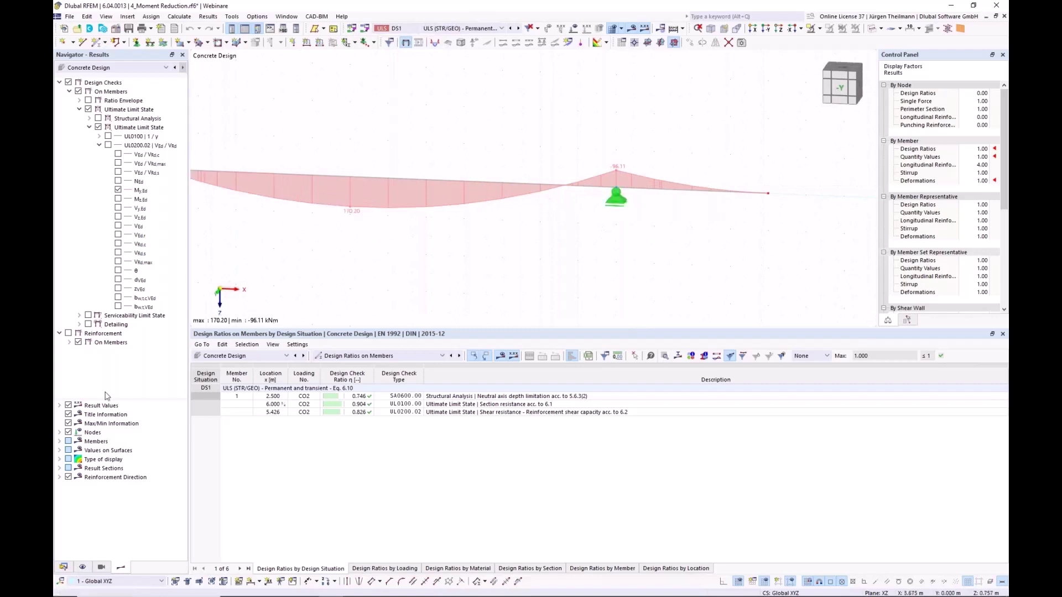
Show the types for members so the beam's design supports are displayed, and focus on the inner support.
left_click(82, 568)
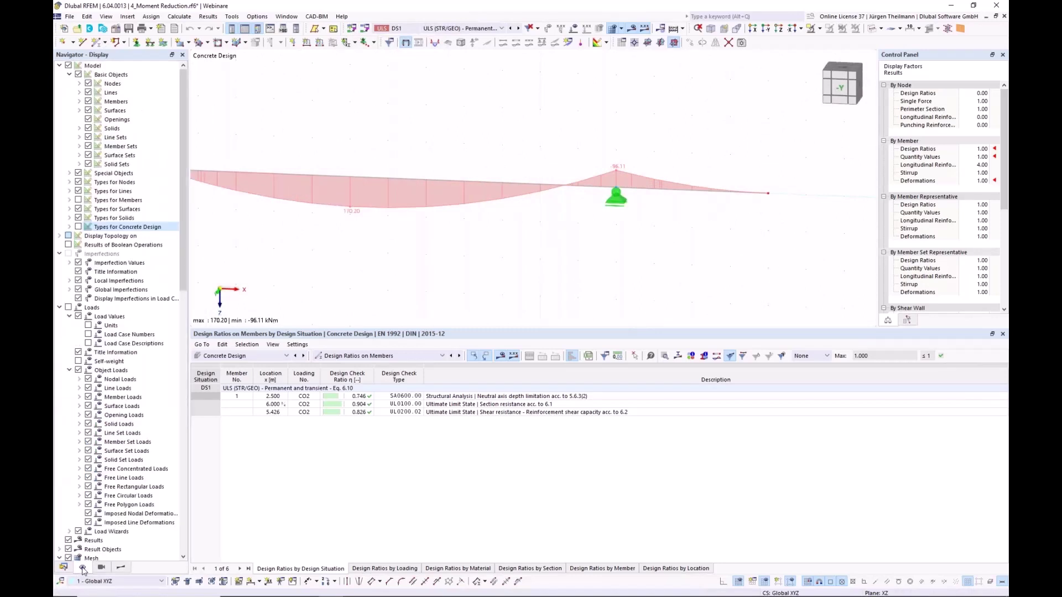
left_click(78, 201)
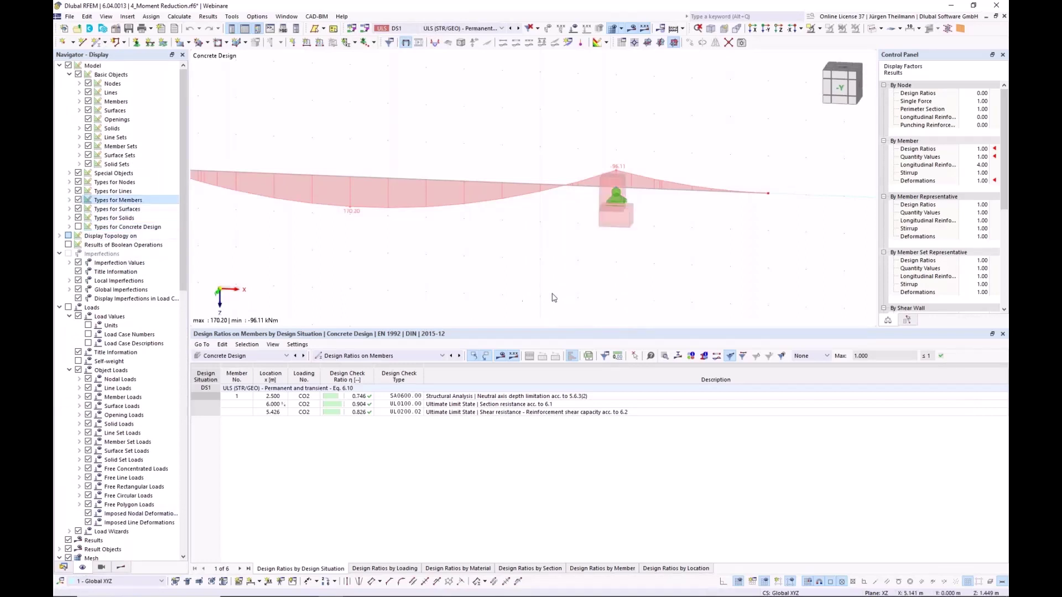
middle_click_drag(555, 269, 711, 224)
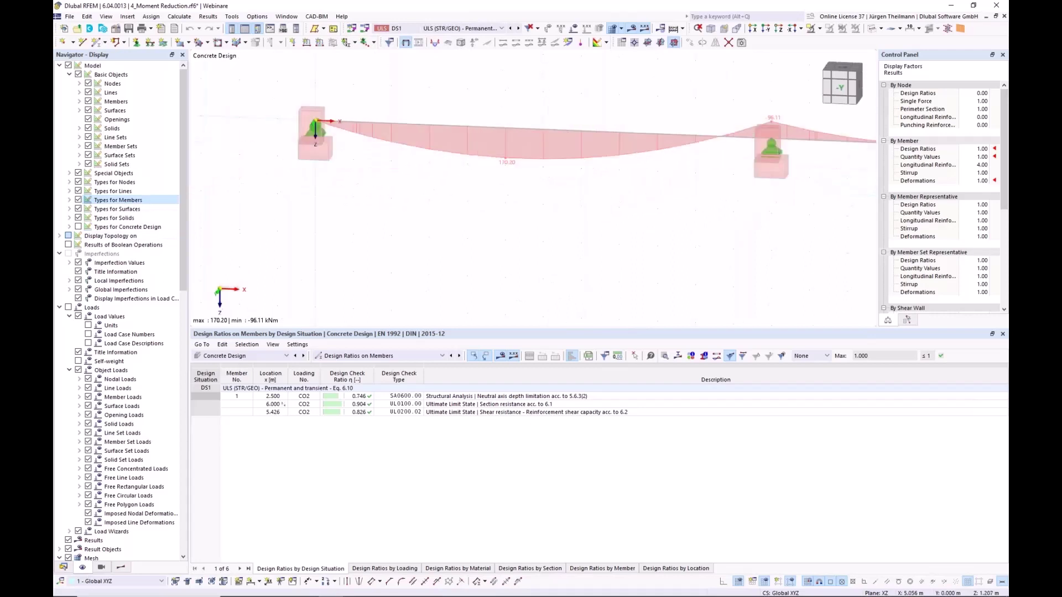
middle_click_drag(777, 193, 686, 230, "ctrl")
scroll(702, 204, "up", 3)
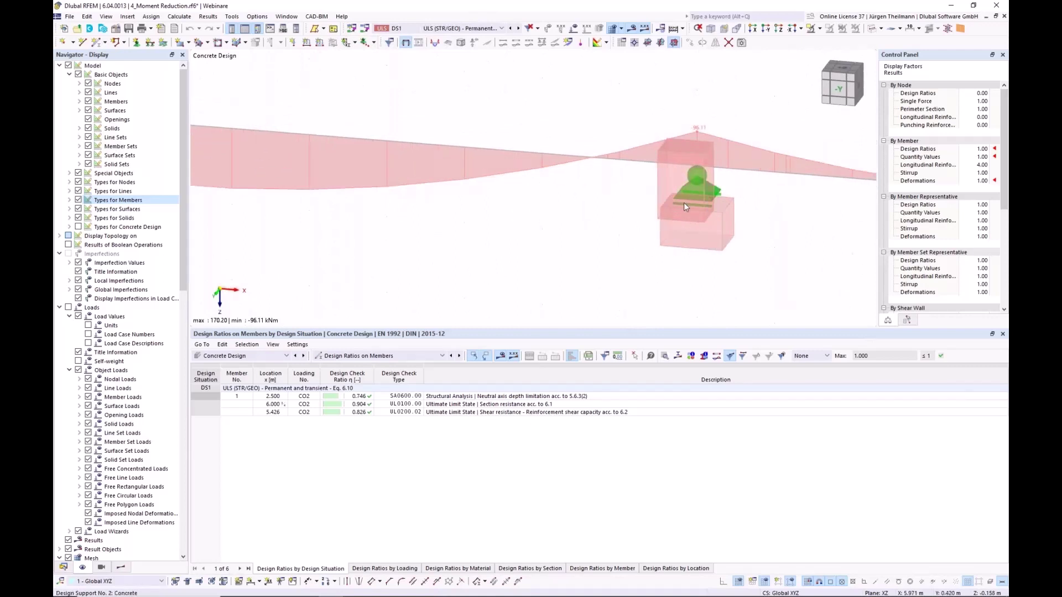
Review the settings of the inner concrete design support, trying the Monolithic connection option and turning it back off.
double_click(698, 232)
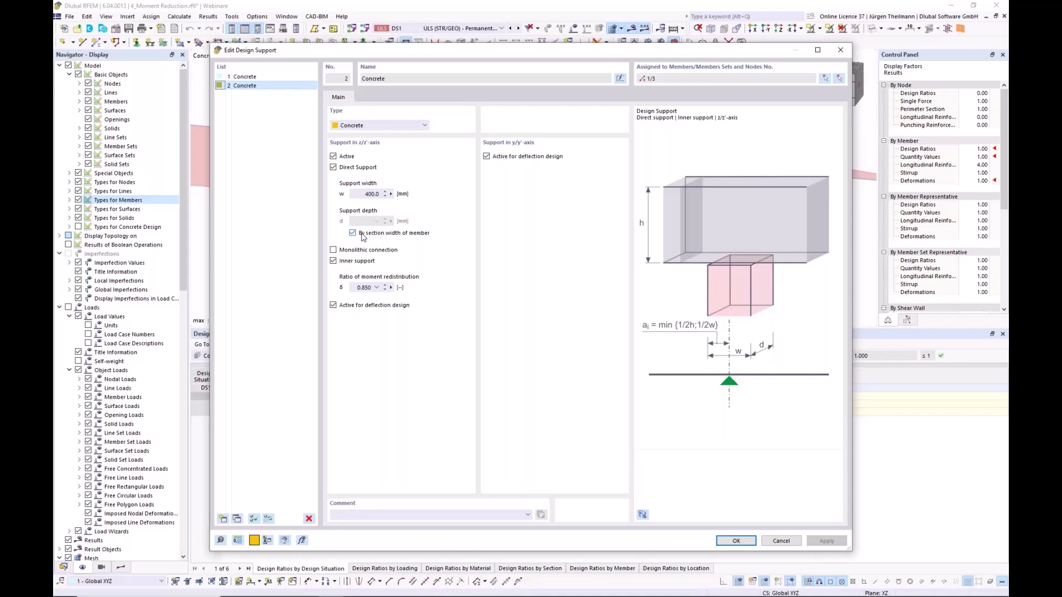
left_click(334, 250)
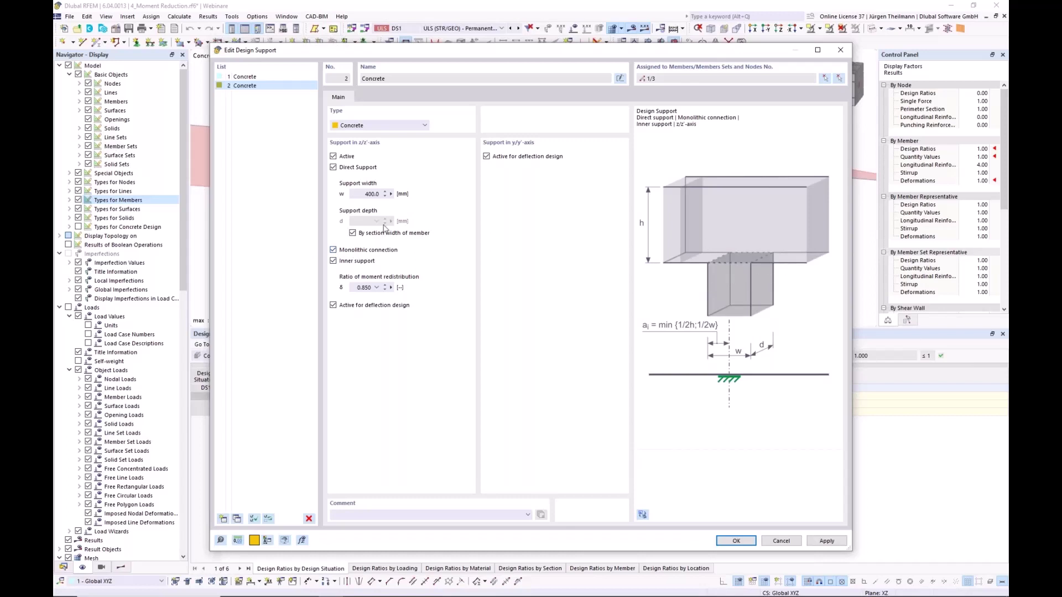
left_click(334, 250)
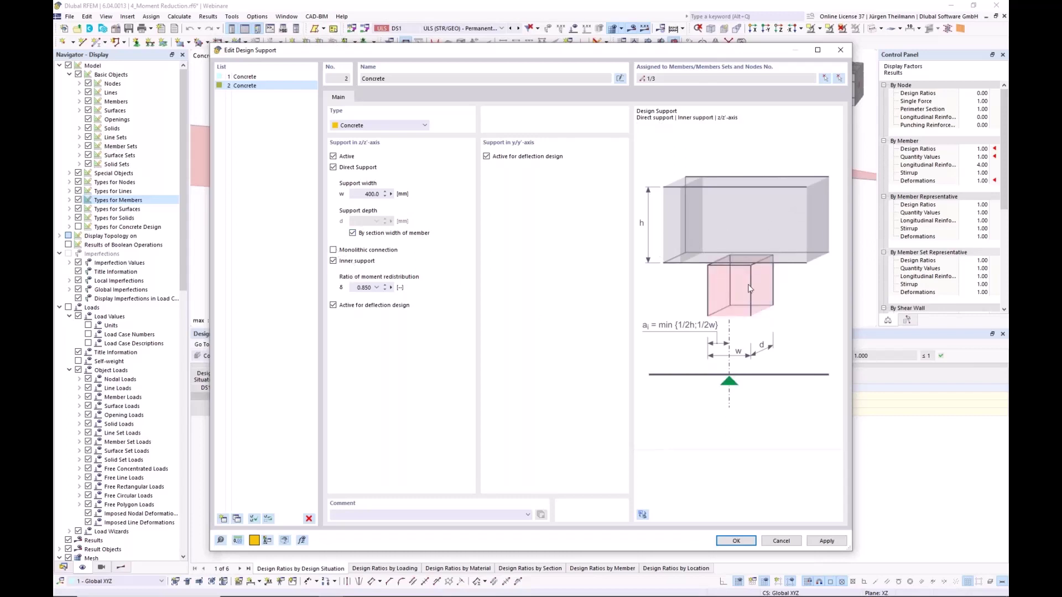
left_click(736, 542)
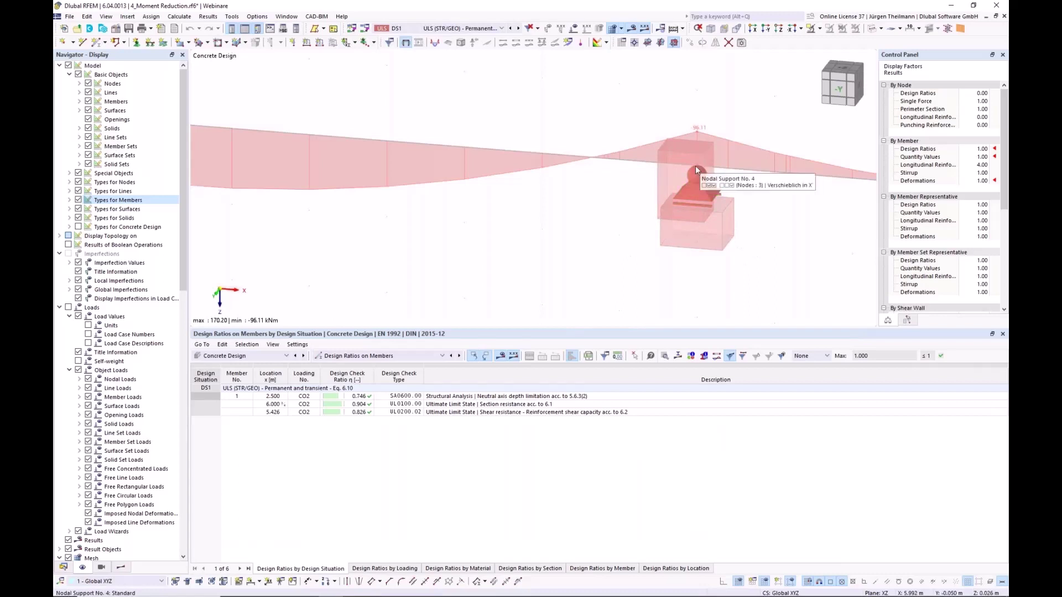
Check the design supports assigned to member 1, inspect the one at internal node 3, and leave without changes.
double_click(629, 164)
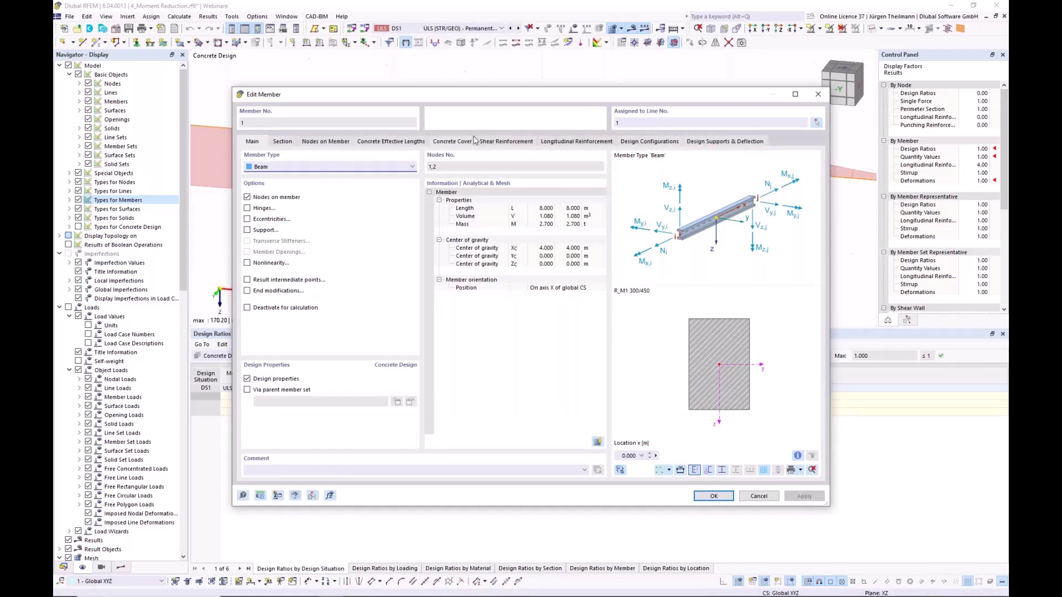
left_click(718, 141)
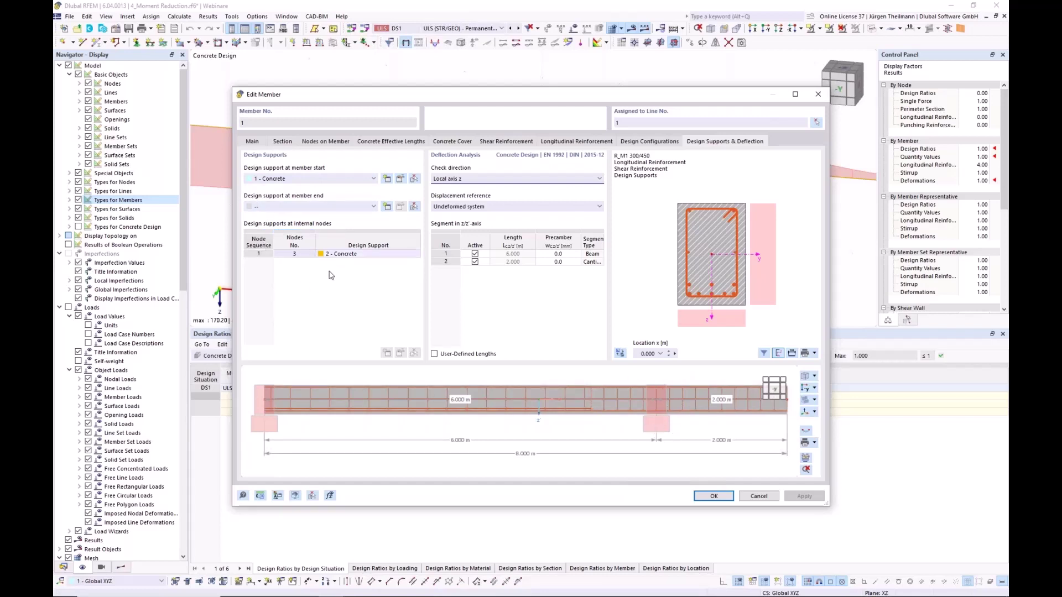
left_click(254, 254)
left_click(294, 256)
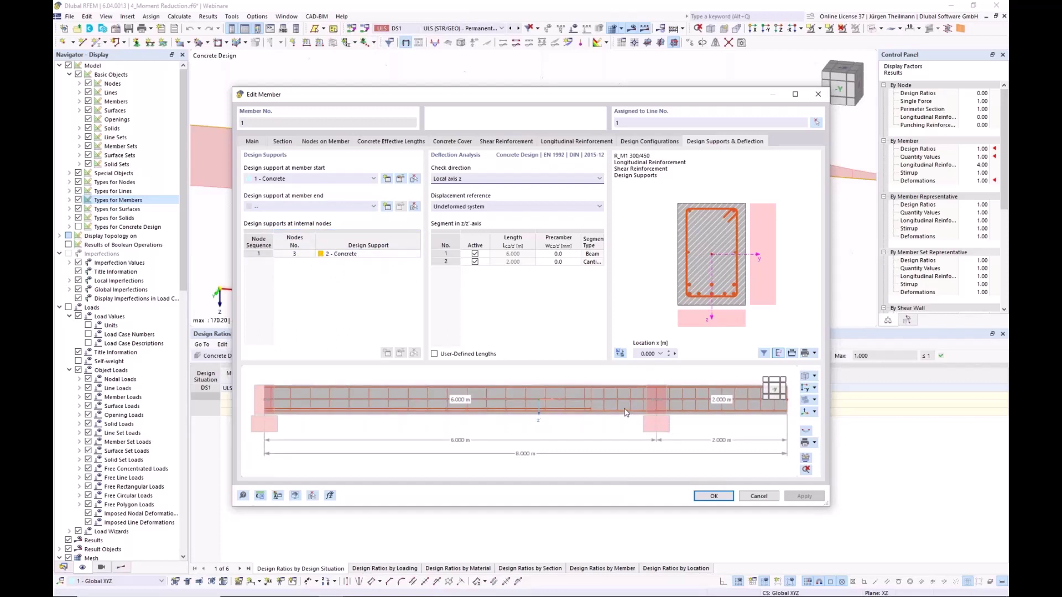
left_click(362, 255)
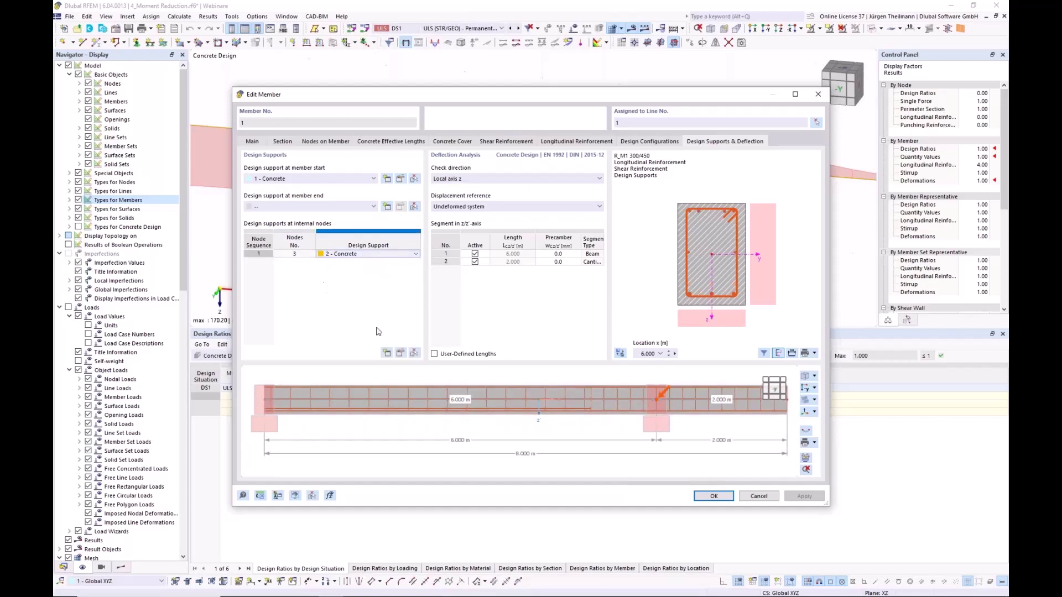
left_click(401, 353)
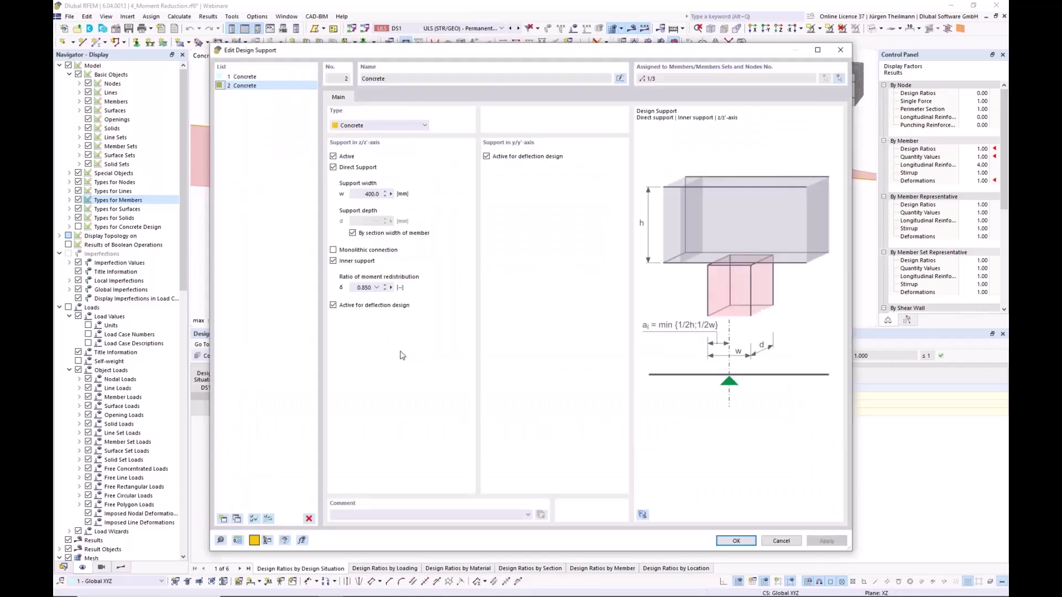
left_click(777, 542)
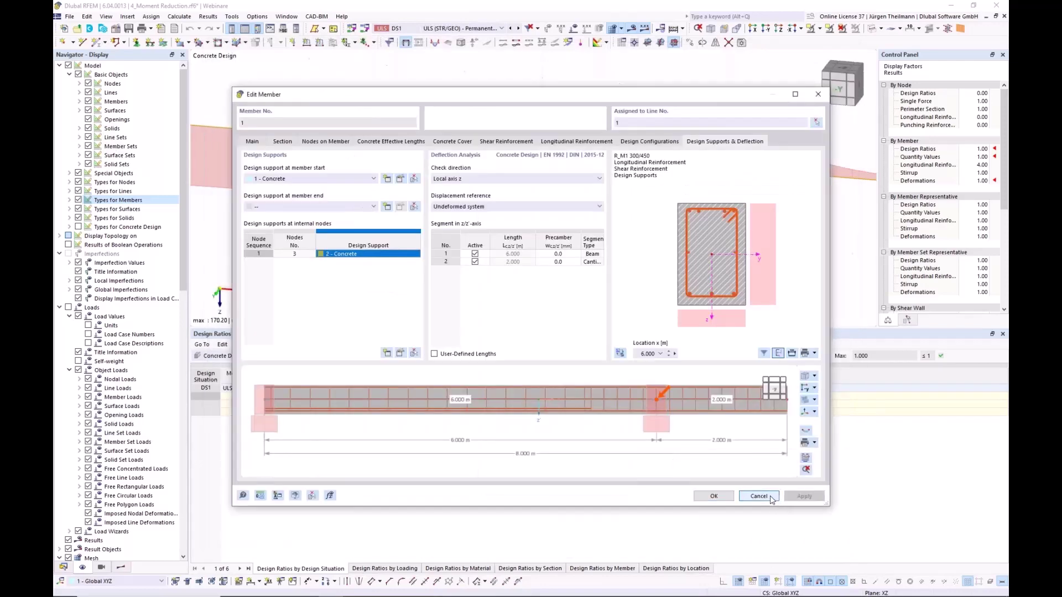
left_click(758, 496)
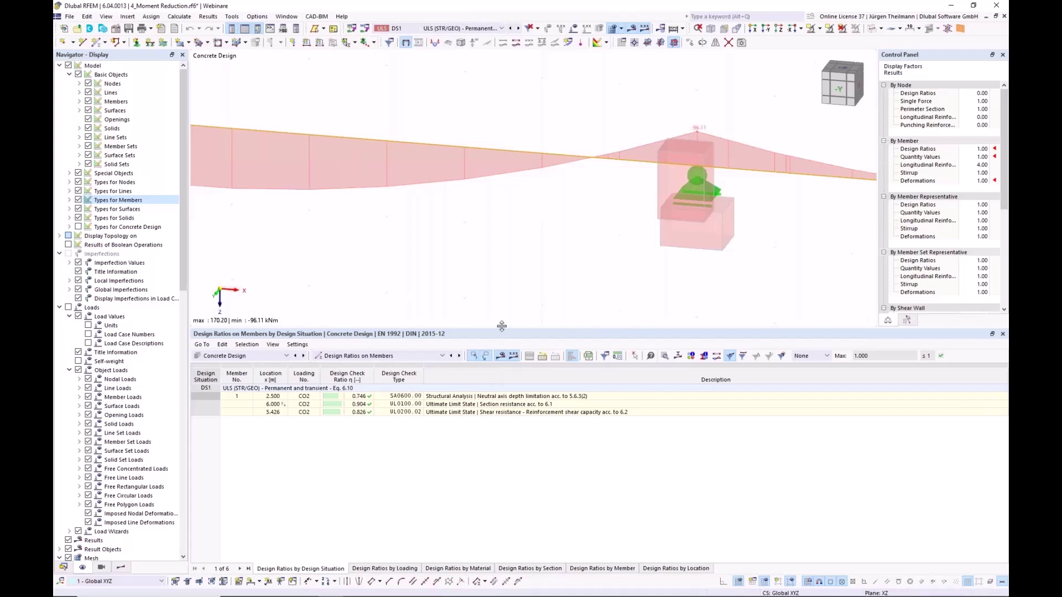
Open the Standard ultimate configuration from the Concrete Design input data for editing.
left_click_drag(502, 326, 502, 311)
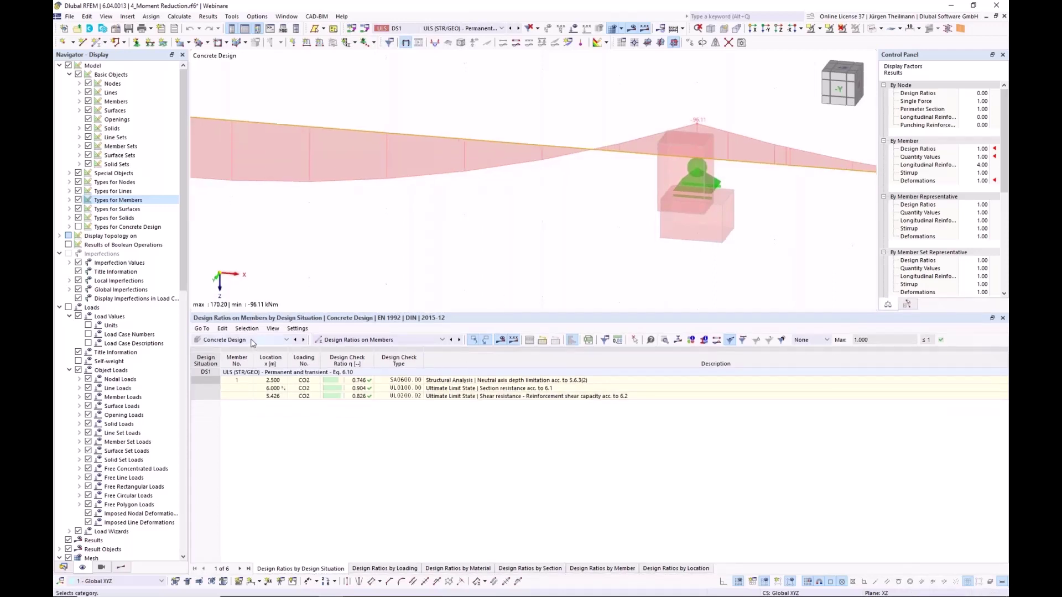
left_click(406, 341)
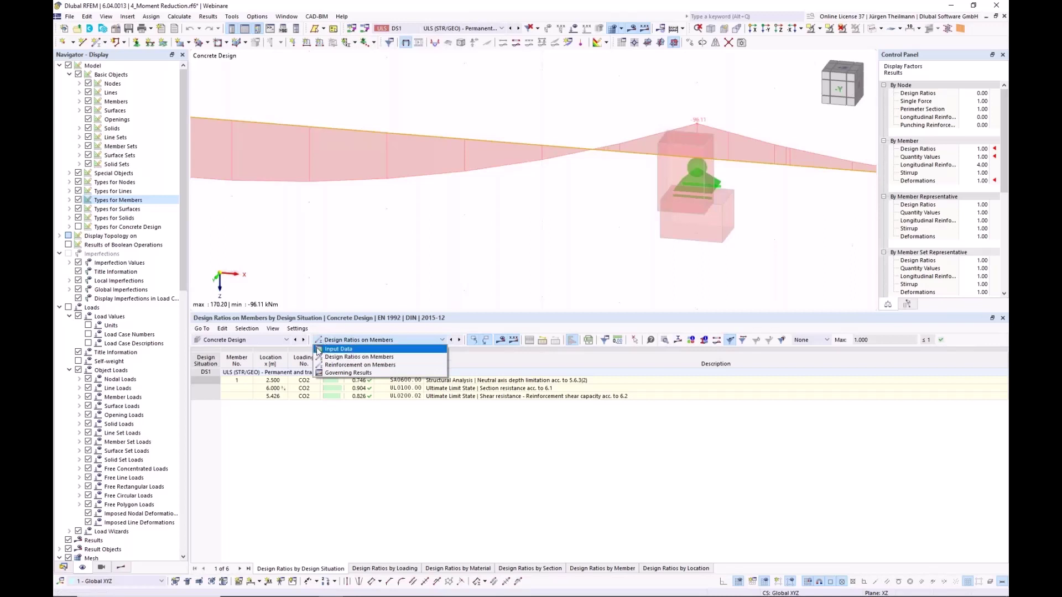
left_click(350, 350)
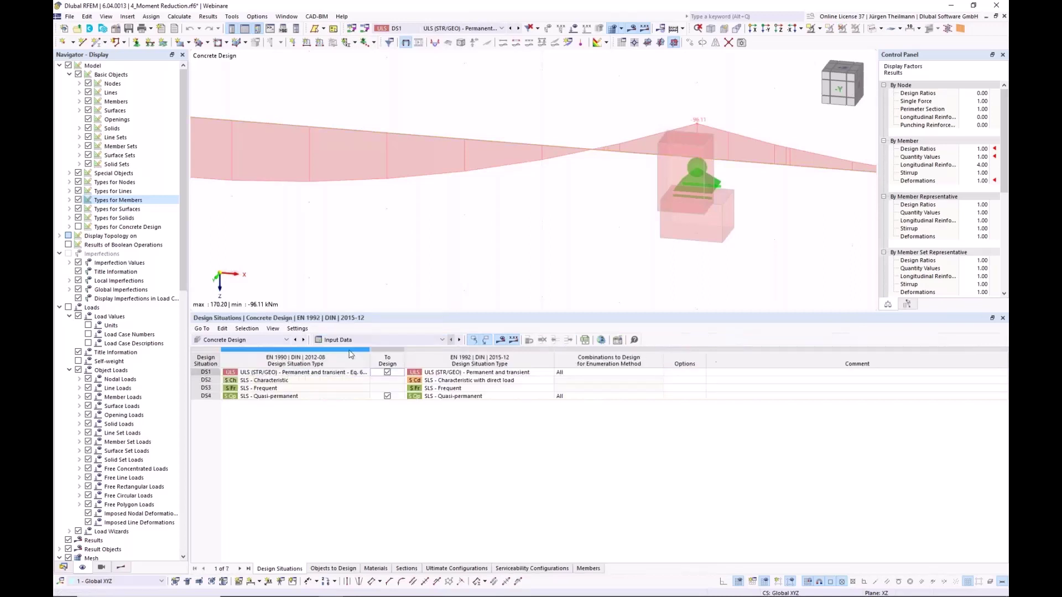
left_click(449, 569)
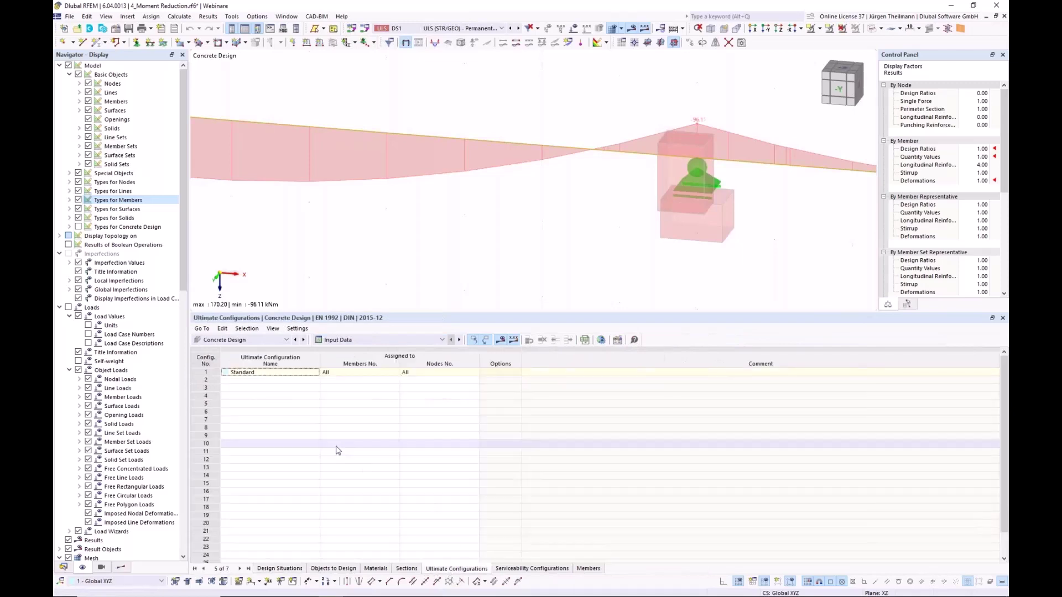
double_click(206, 374)
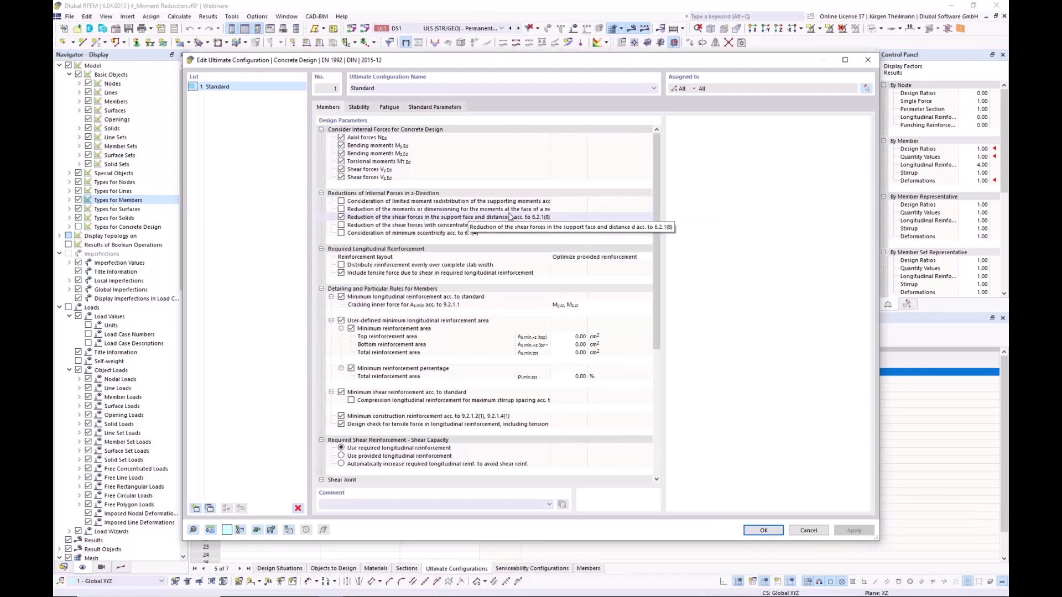
Activate the reduction of moments at the face of a monolithic support acc. to 5.3.2.2, accept deleting the old results, and recalculate the concrete design.
left_click(529, 210)
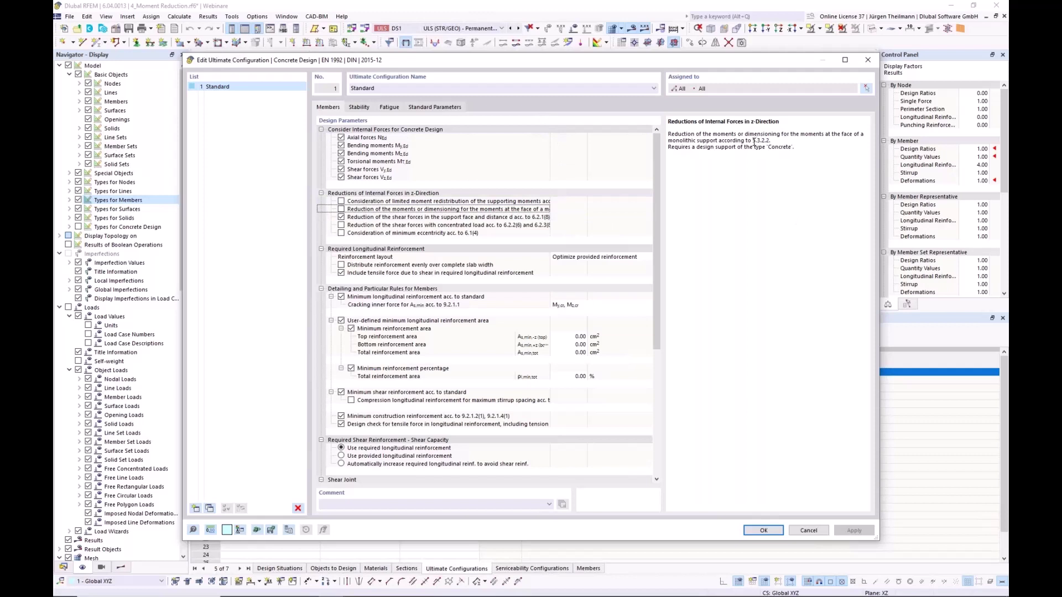
left_click_drag(767, 140, 769, 141)
left_click(341, 208)
left_click(341, 209)
left_click(769, 534)
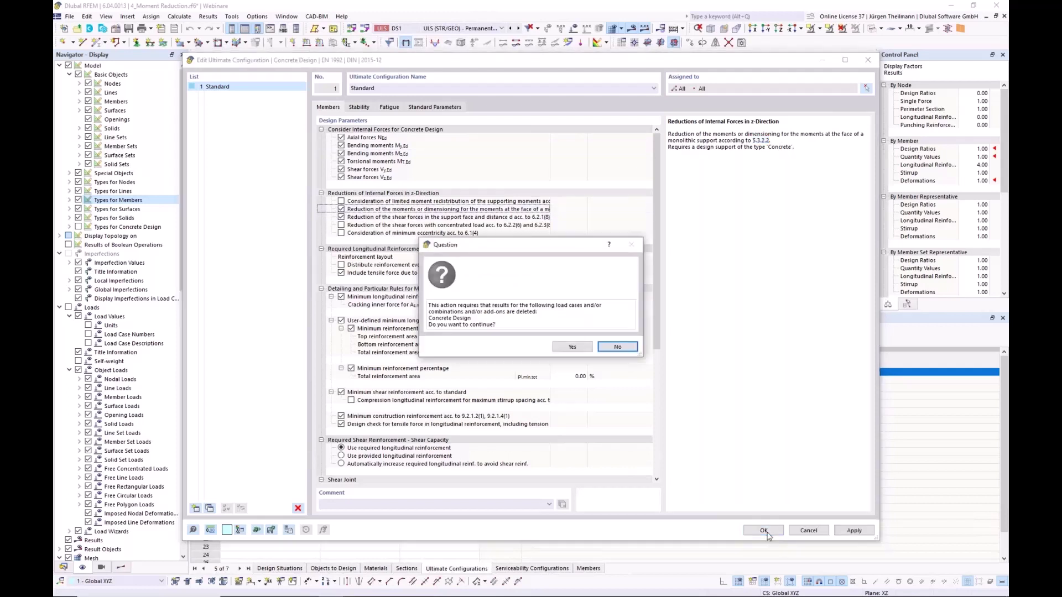
left_click(571, 346)
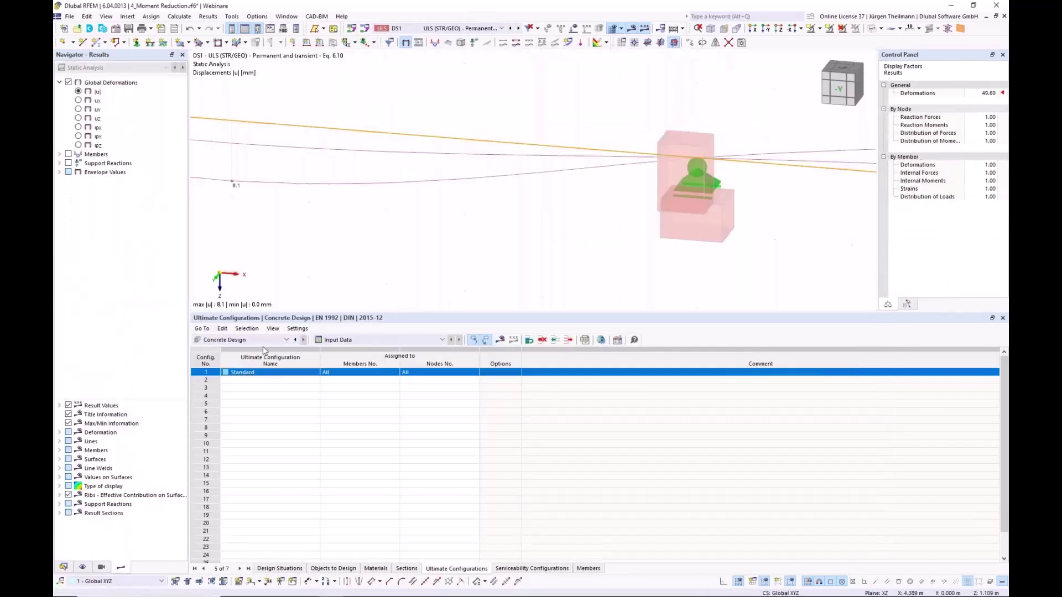
left_click(500, 342)
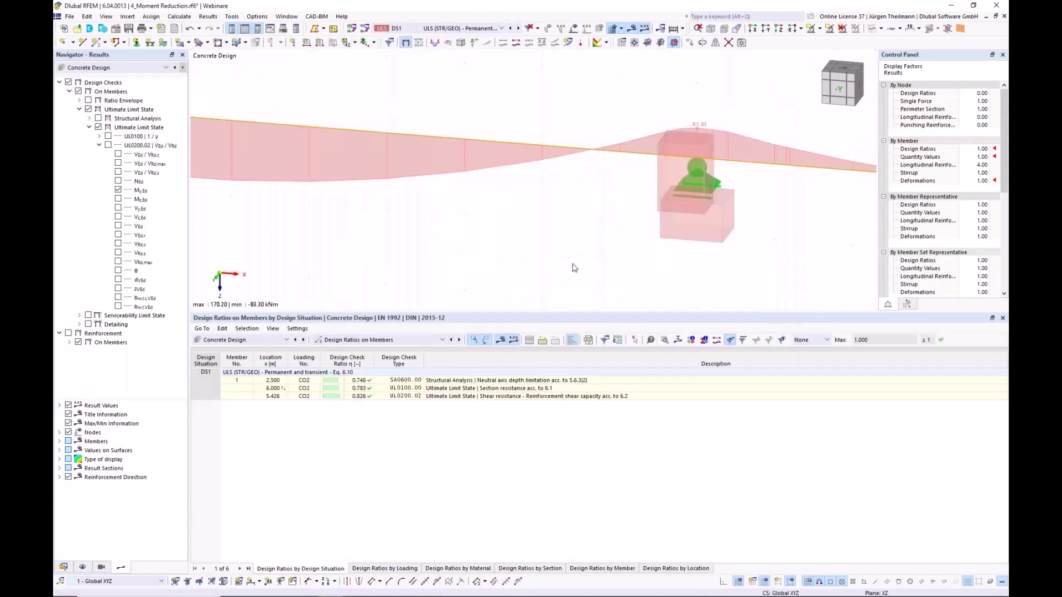
Hide the types for members and examine the My,Ed moment diagram over the inner support in the -Y view.
left_click(836, 89)
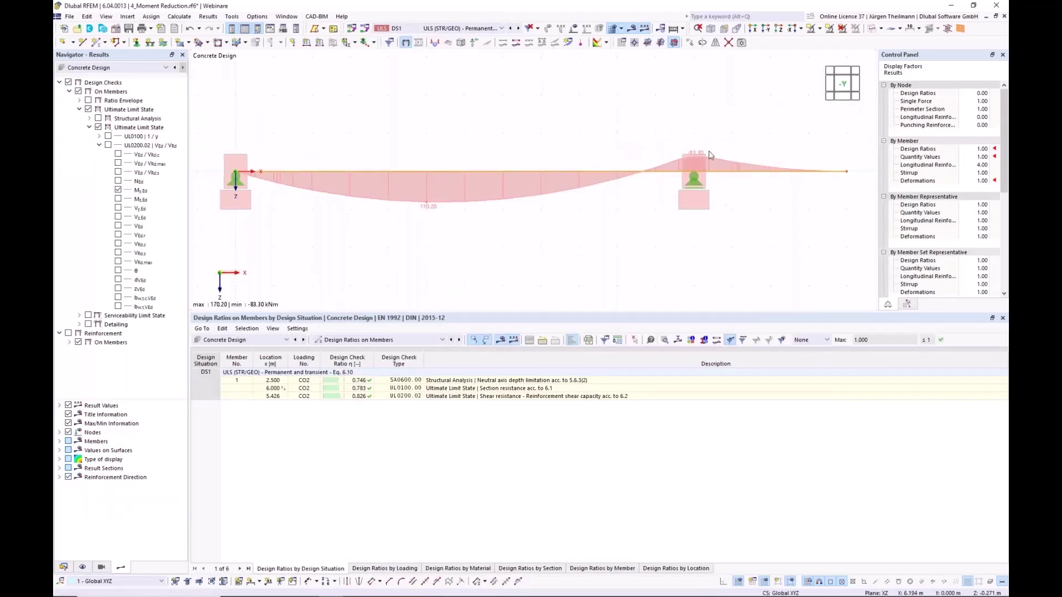
scroll(711, 156, "up", 3)
middle_click_drag(638, 246, 532, 225)
left_click(82, 567)
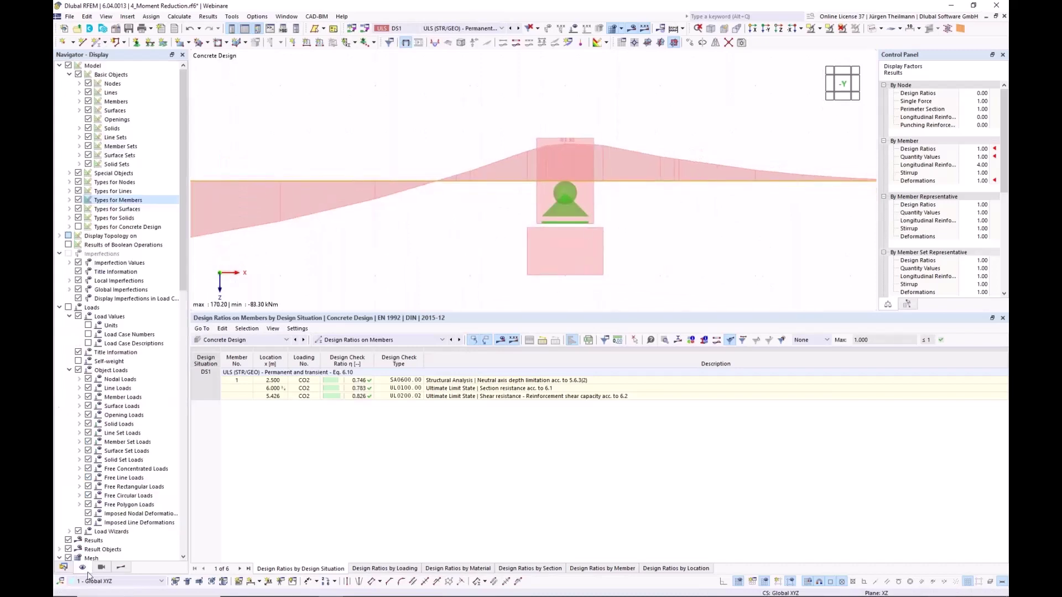
left_click(79, 200)
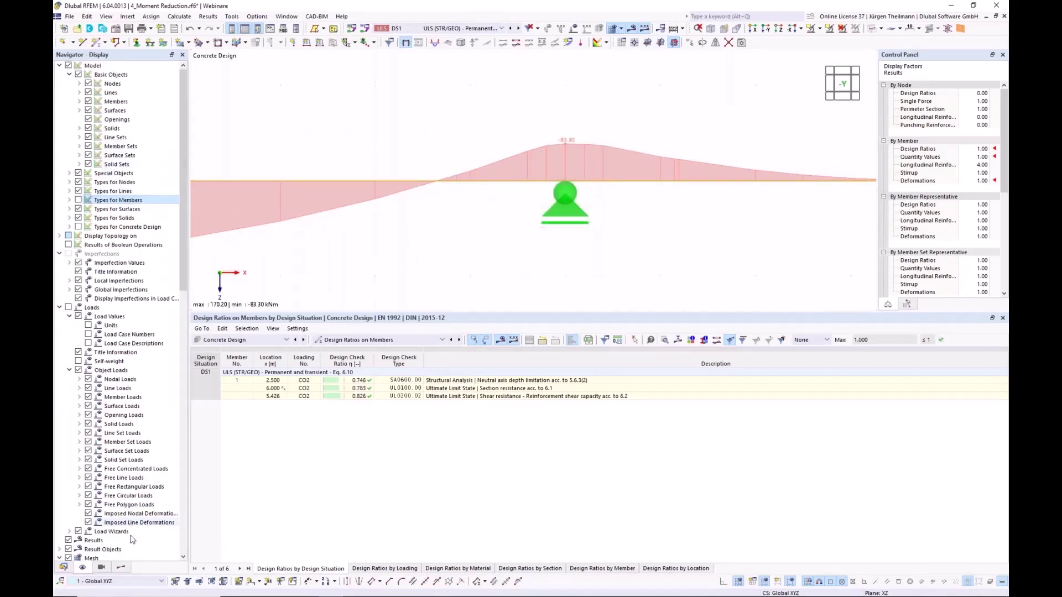
left_click(121, 568)
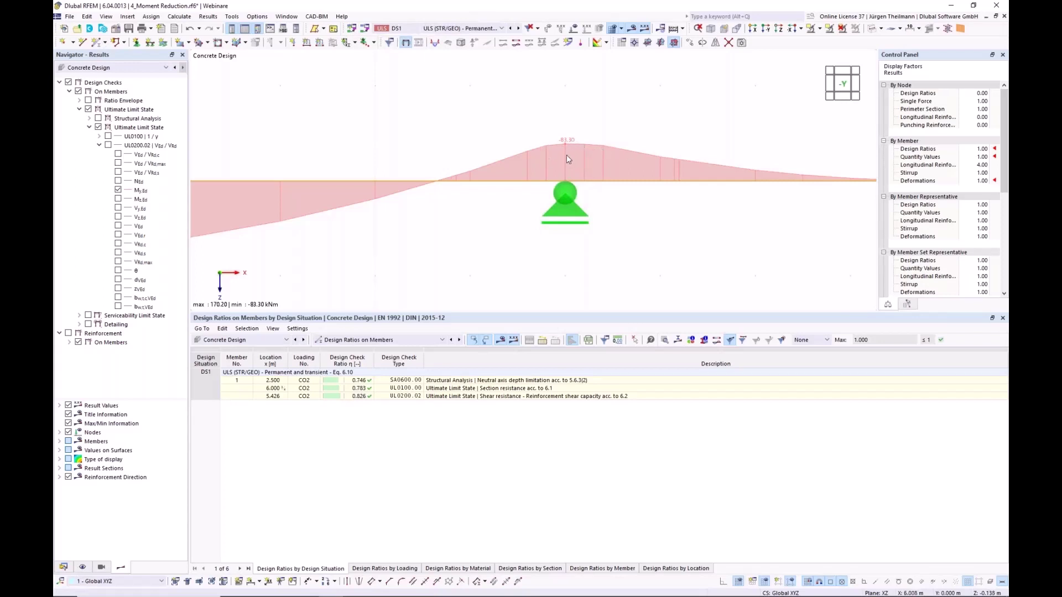
scroll(567, 159, "up", 2)
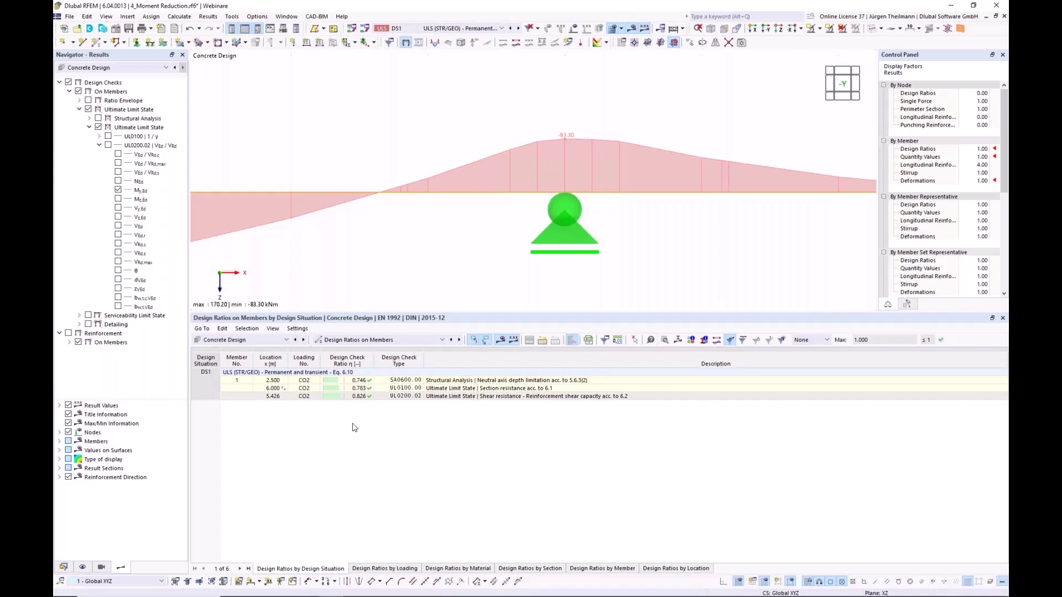
Collapse the 4_Moment Reduction model and switch to the 5_Punching.rf6 model.
left_click(67, 568)
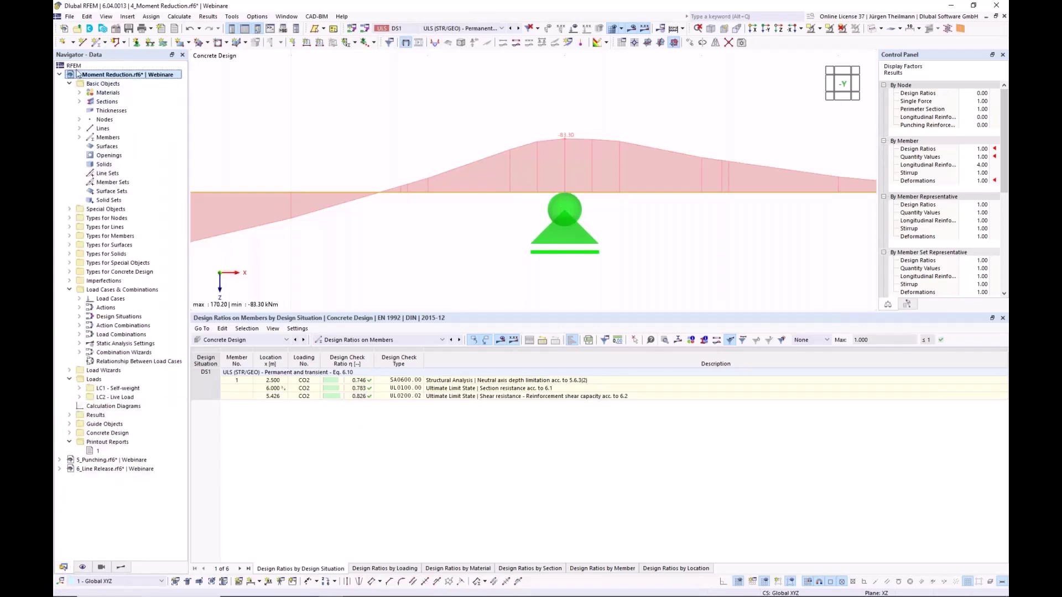
left_click(59, 74)
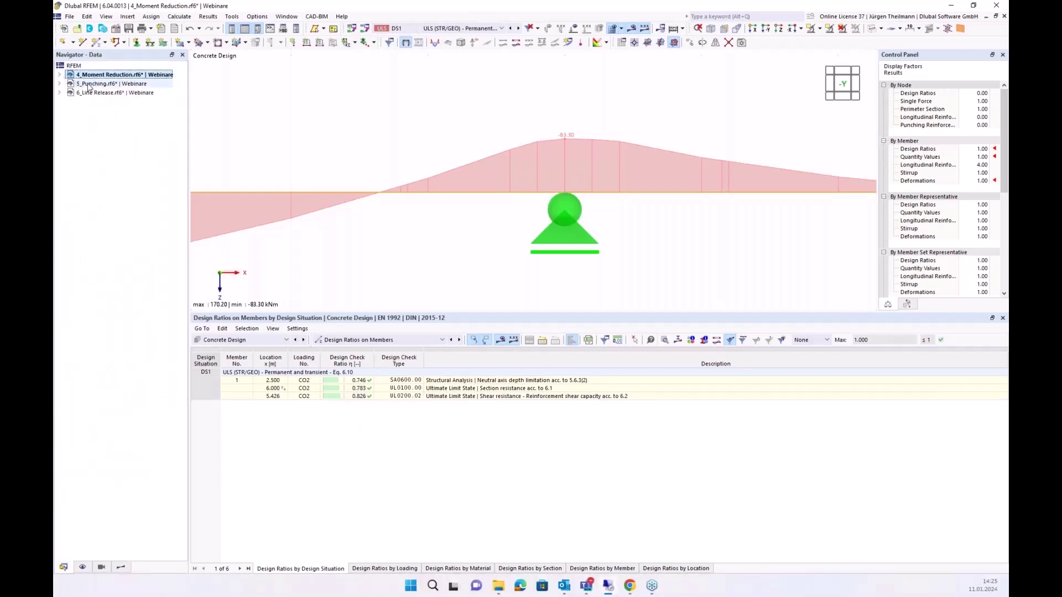
left_click(87, 84)
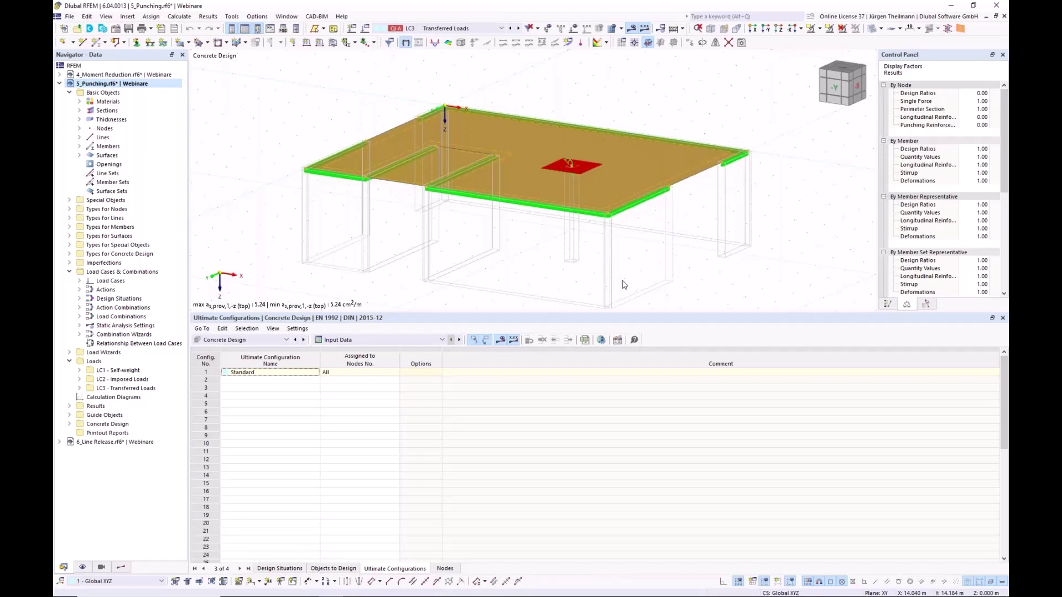
left_click(511, 270)
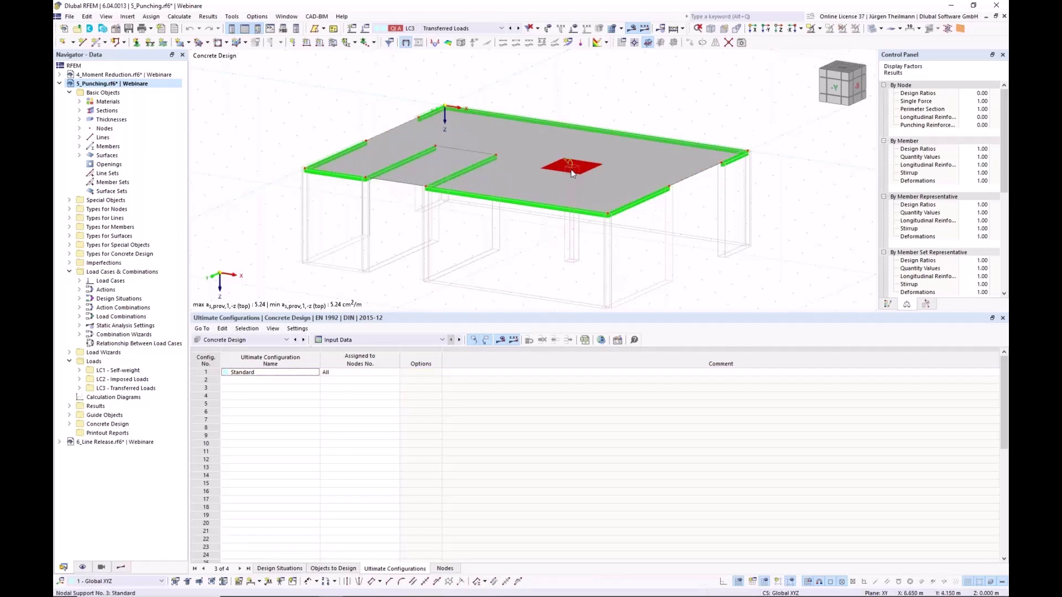
Show the concrete design ratios on nodes by design situation and enlarge the model view around the punching node.
scroll(571, 169, "up", 4)
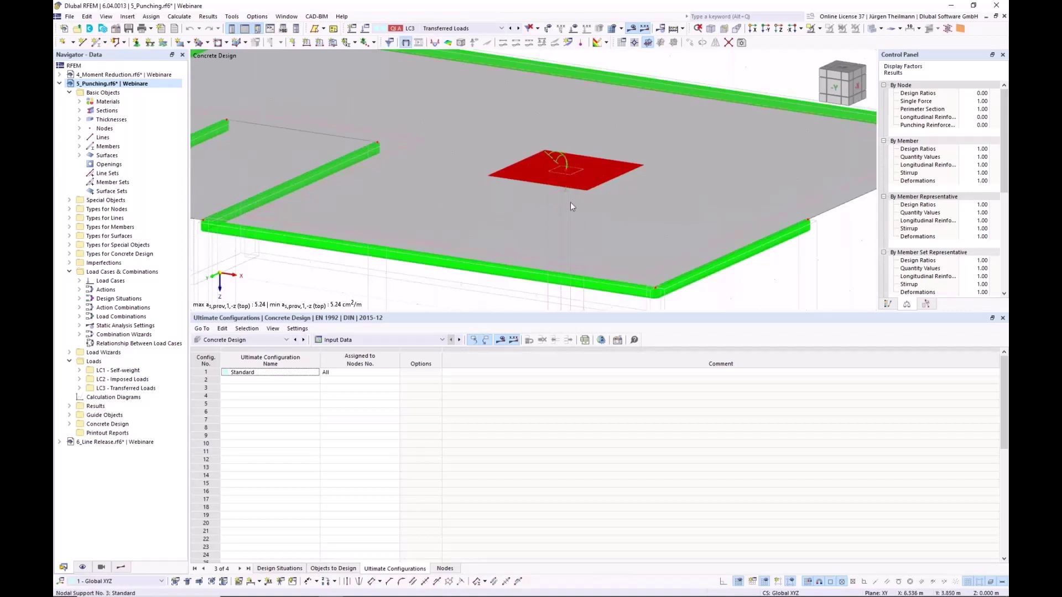
left_click(359, 340)
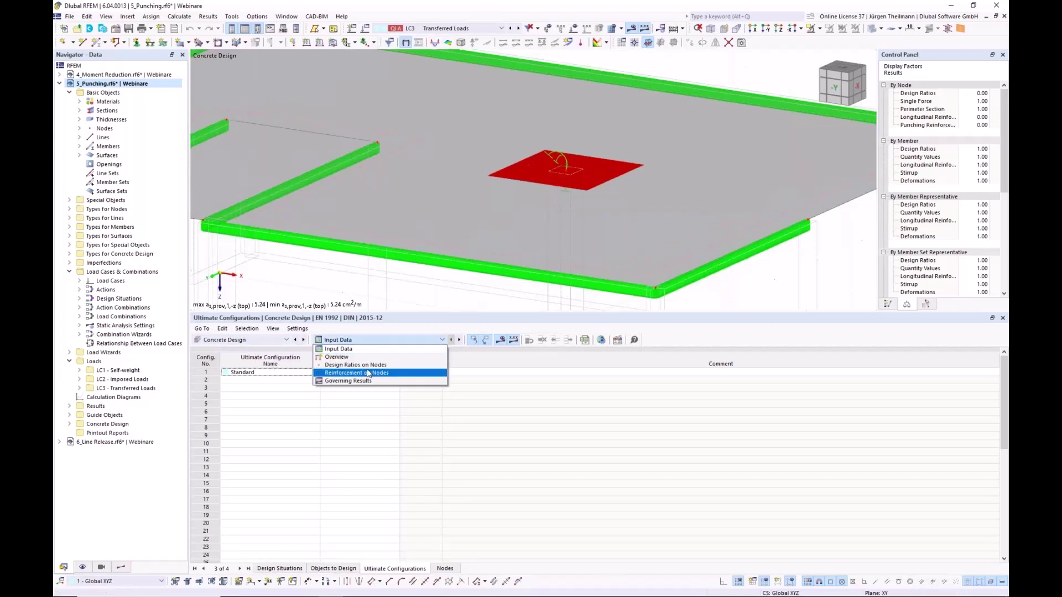
left_click(369, 367)
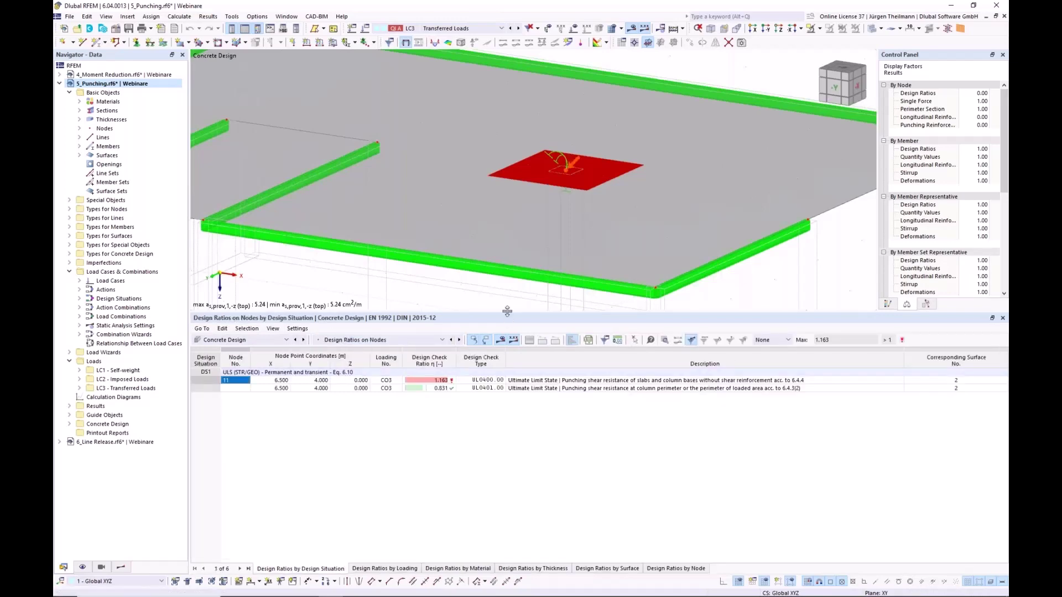
left_click_drag(509, 317, 508, 423)
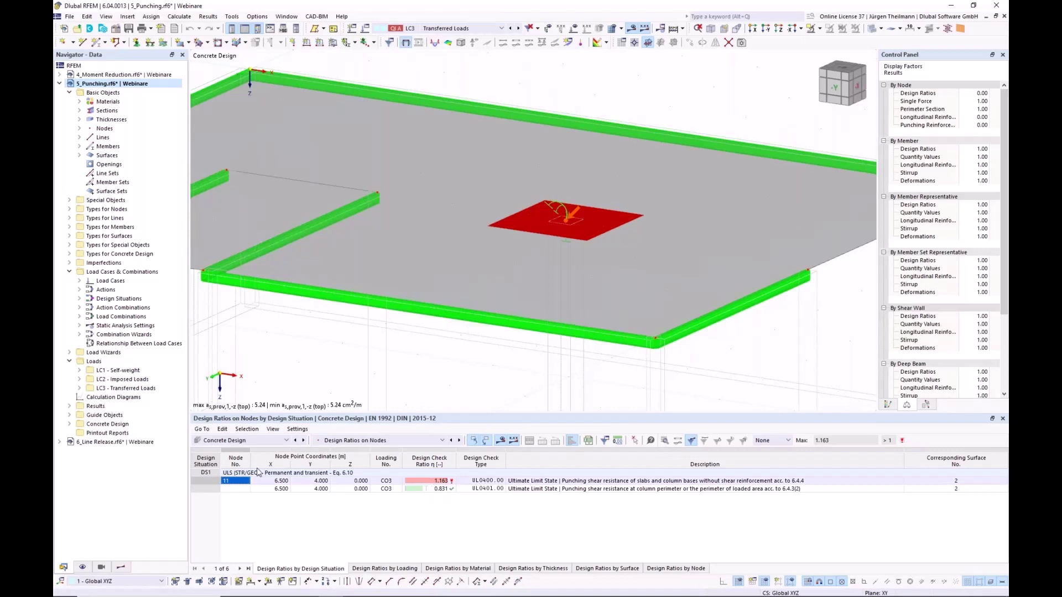
Compare the provided top and bottom longitudinal reinforcement results on nodes, ending on as,prov,1,-z (top).
left_click(121, 568)
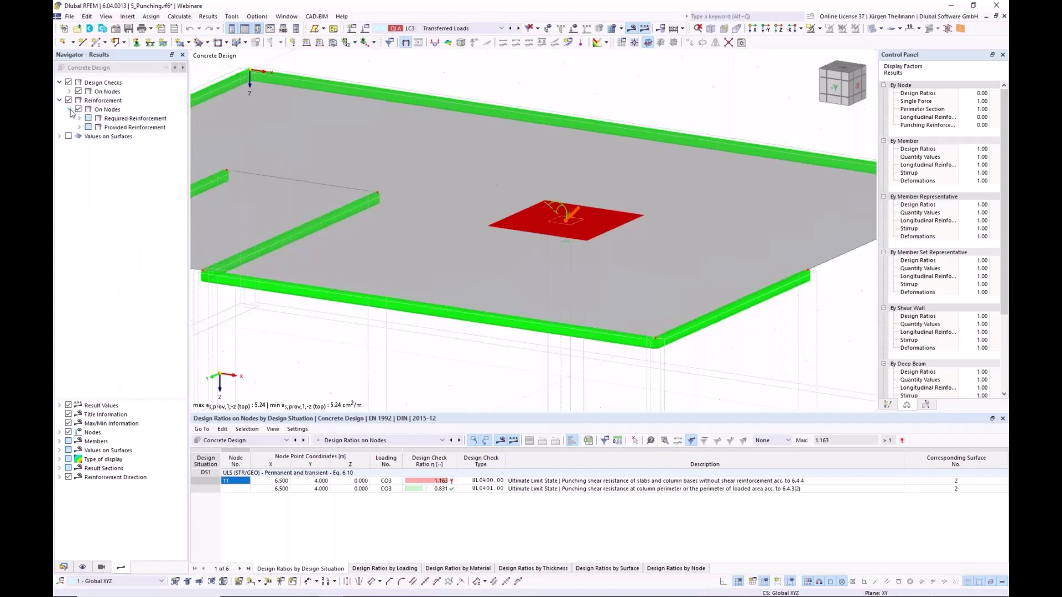
left_click(70, 110)
left_click(79, 127)
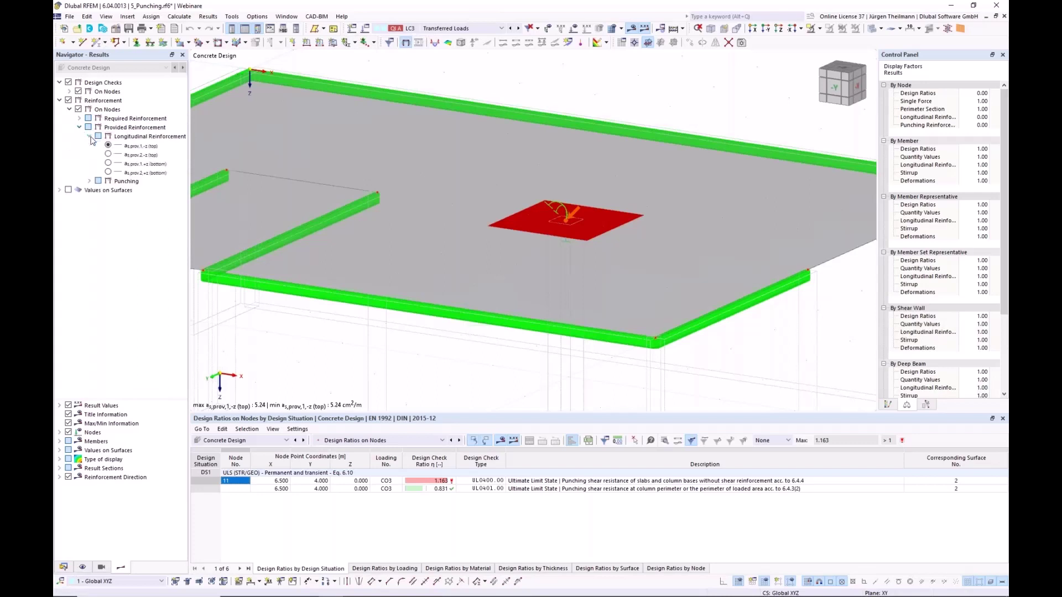
left_click(108, 154)
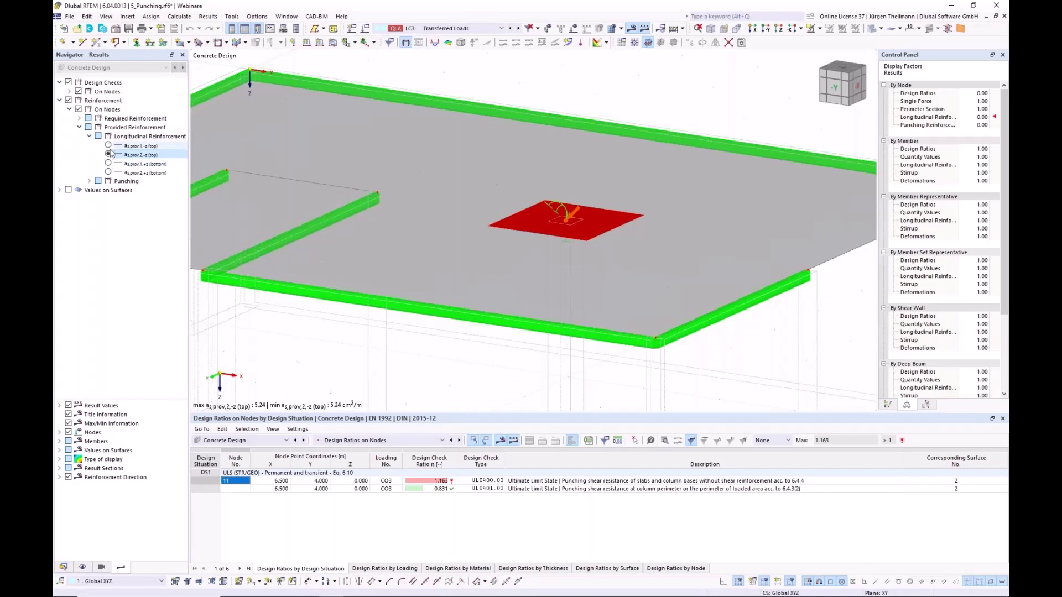
left_click(108, 172)
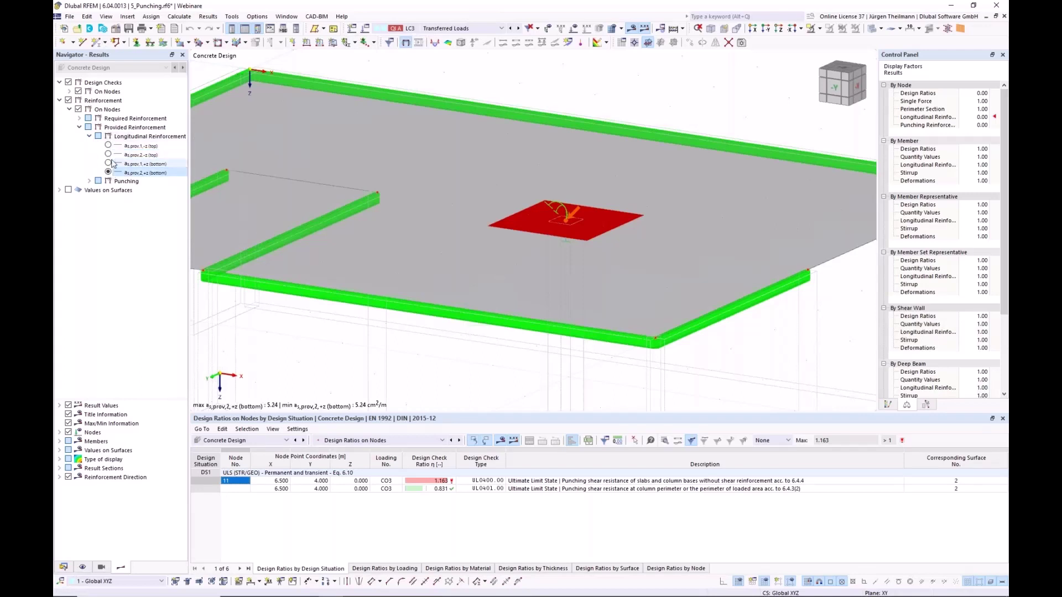
left_click(109, 146)
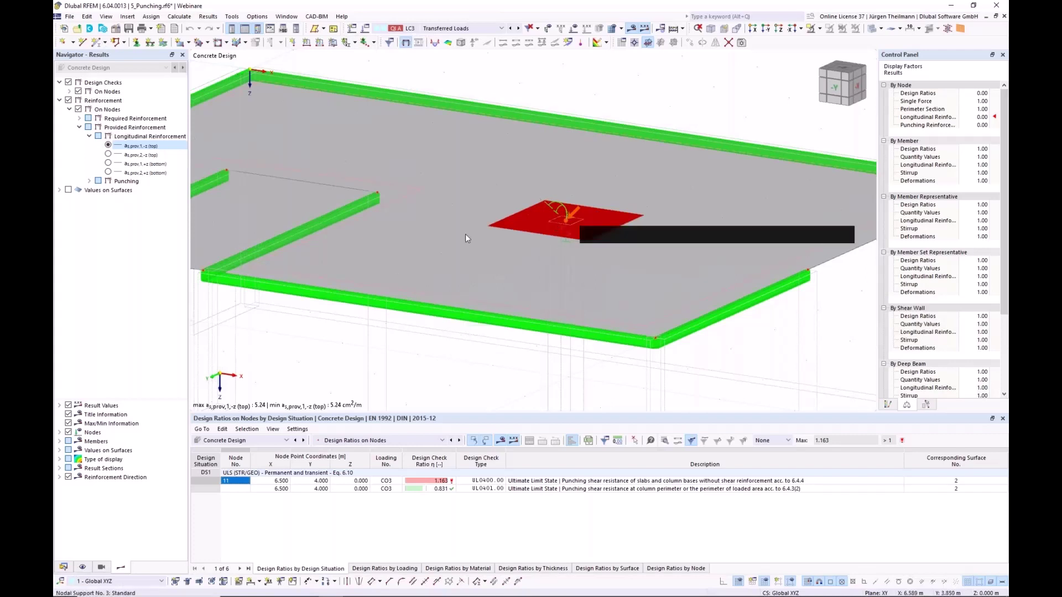
Open slab surface 2 for editing and review its assigned surface reinforcement.
double_click(412, 208)
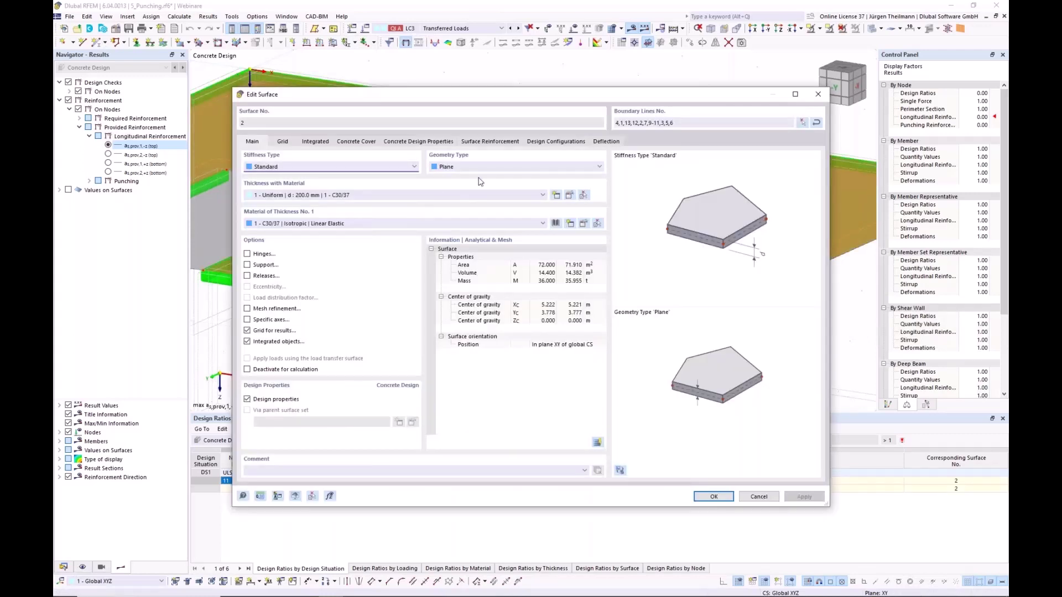
left_click(490, 142)
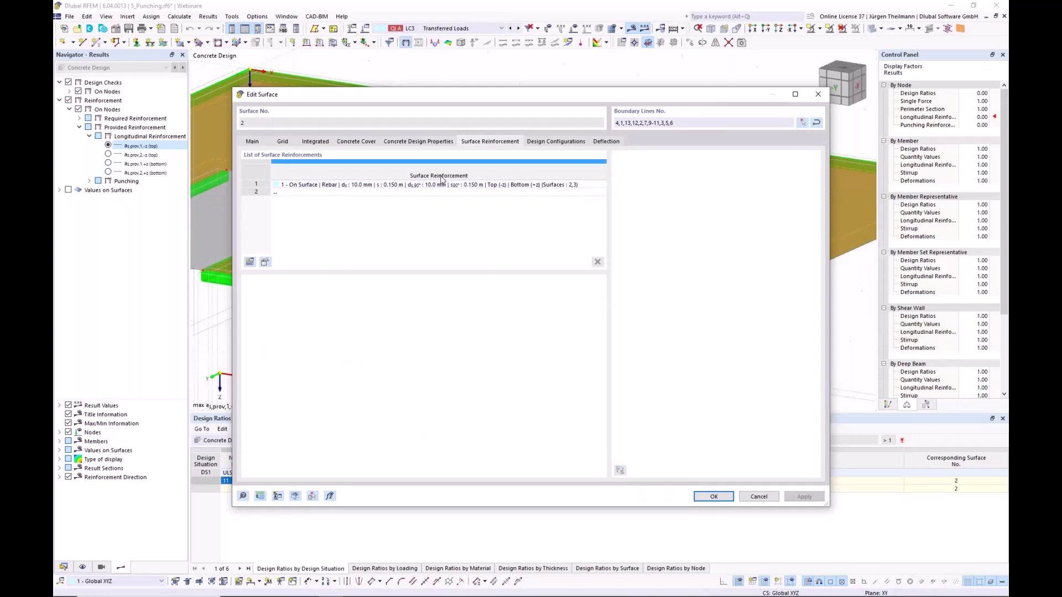
left_click(283, 188)
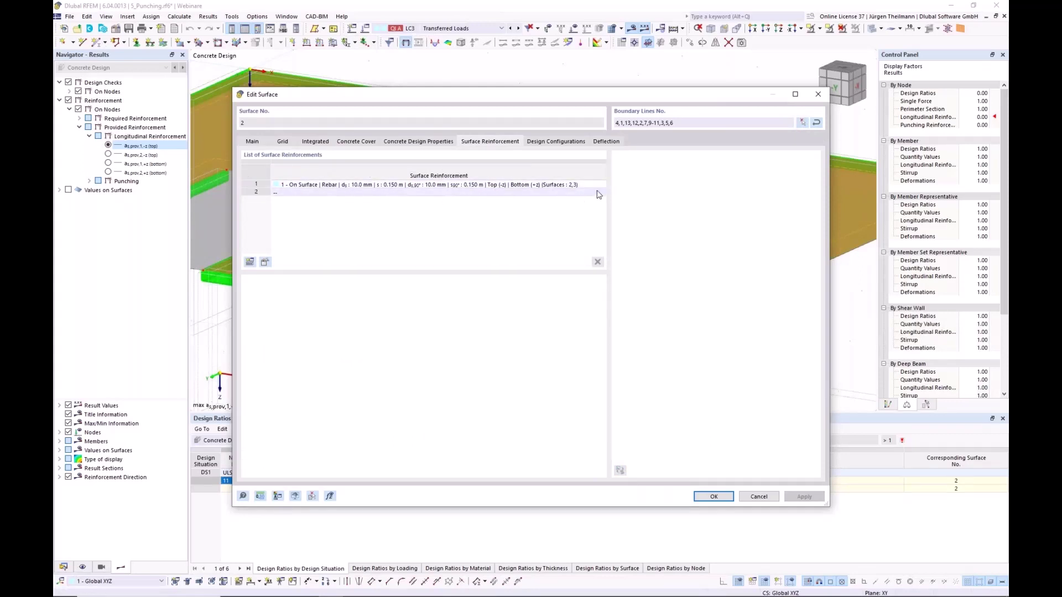
left_click(259, 183)
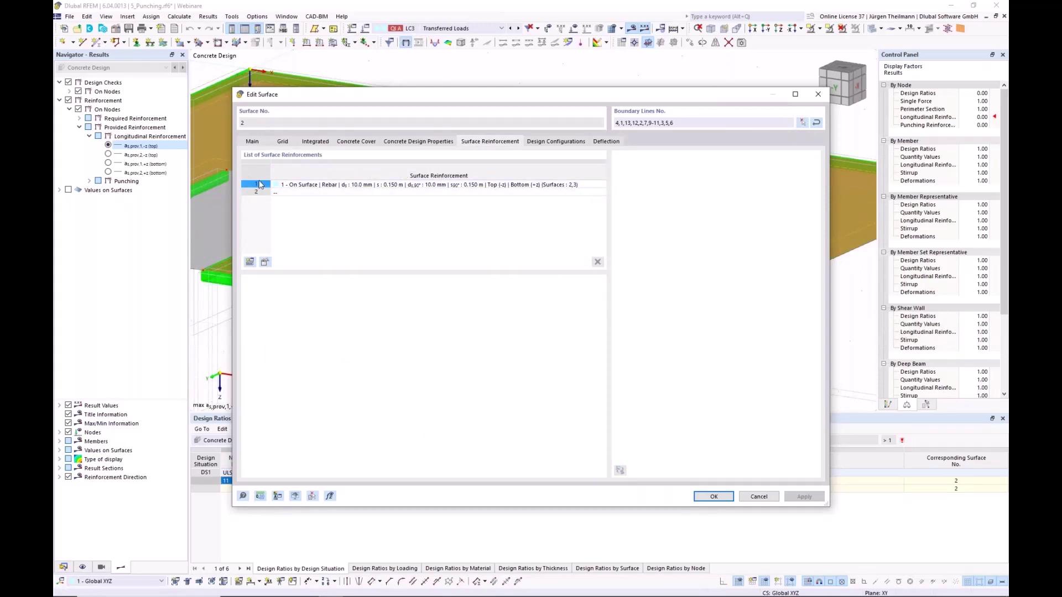
Create a second surface reinforcement on surface 2 as Free Rectangular, with 8 mm rebars at 0.100 m spacing.
left_click(250, 263)
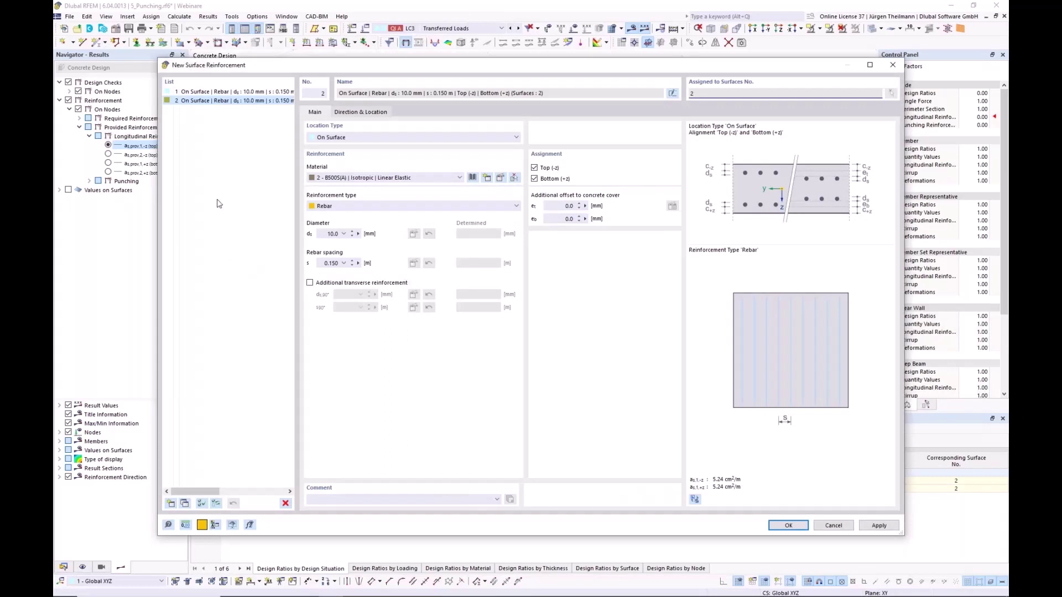
left_click(834, 526)
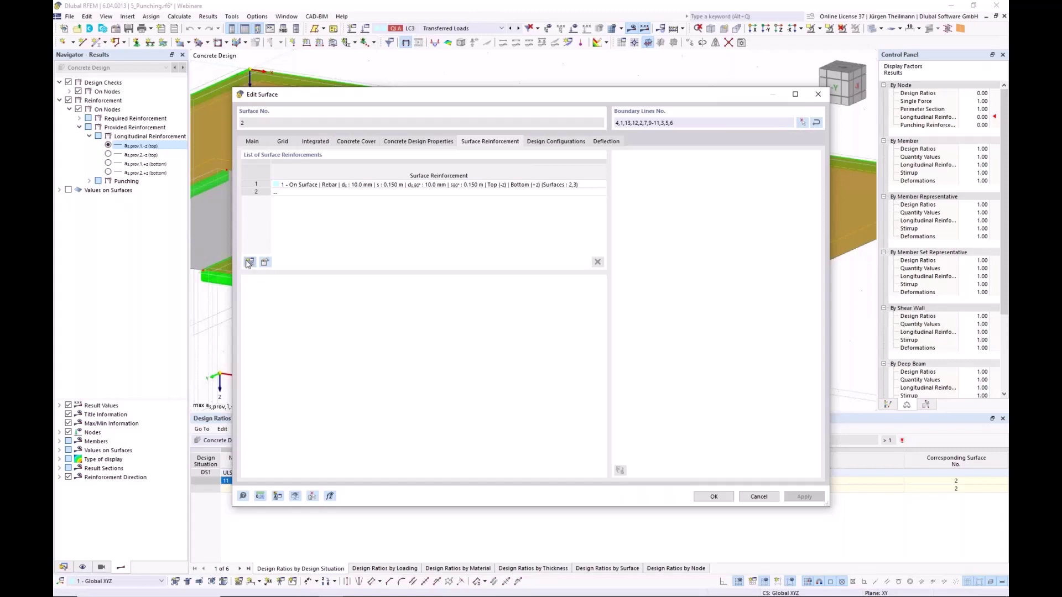
left_click(249, 262)
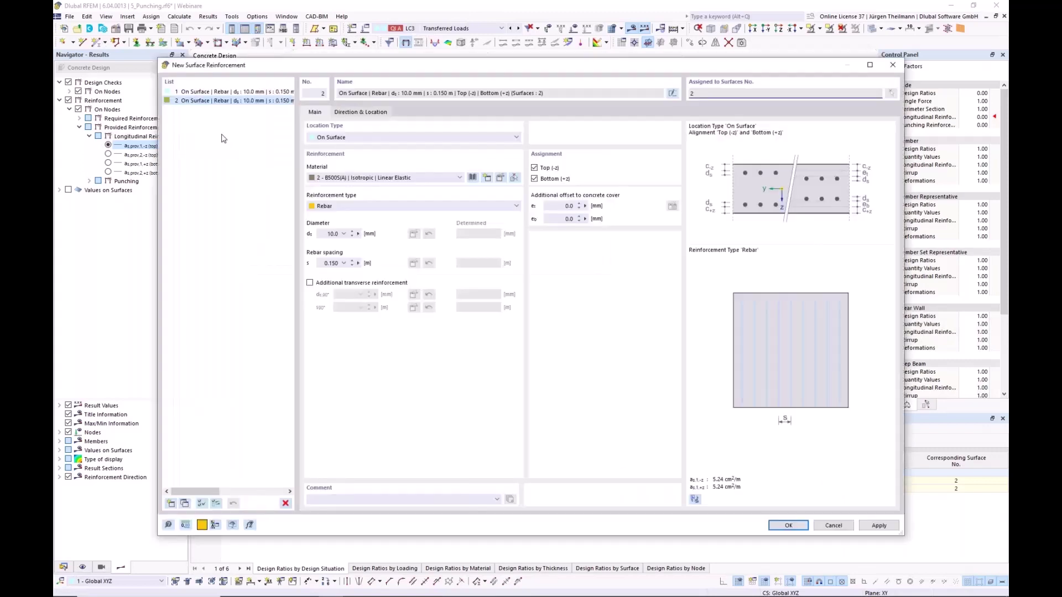
left_click(341, 138)
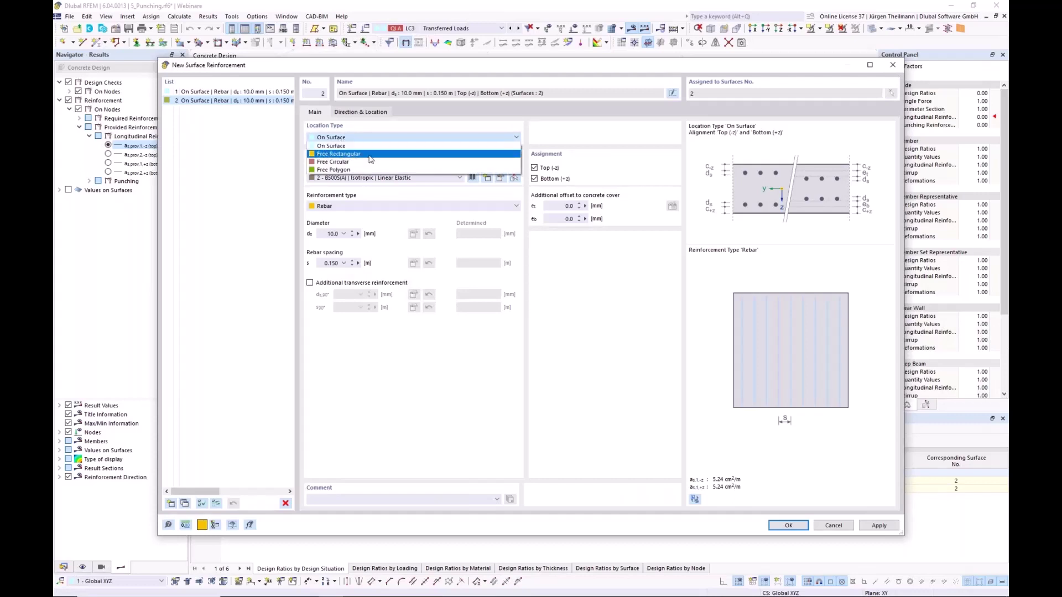
left_click(318, 154)
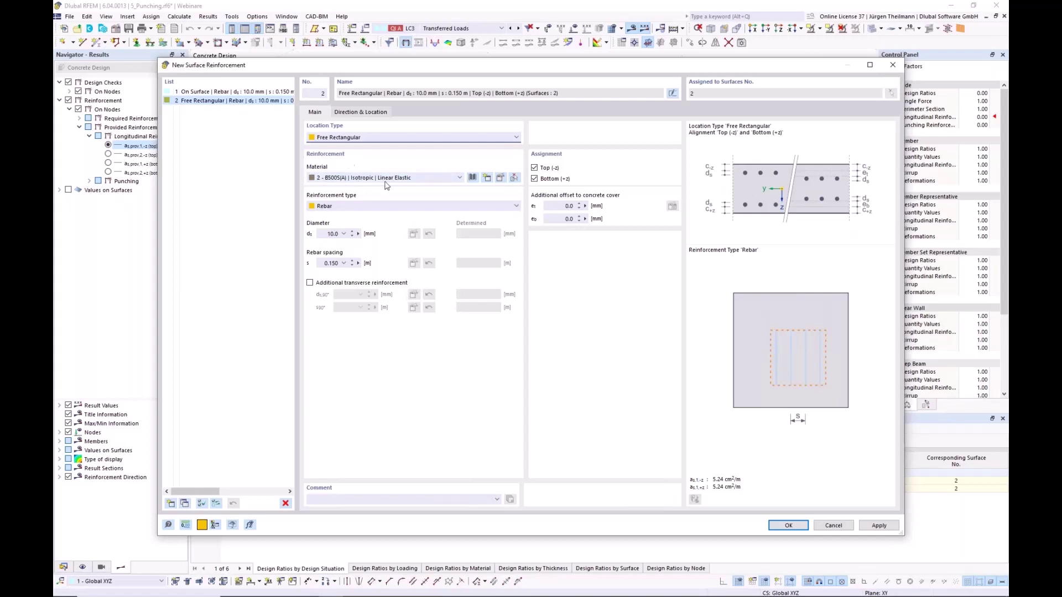
left_click(326, 234)
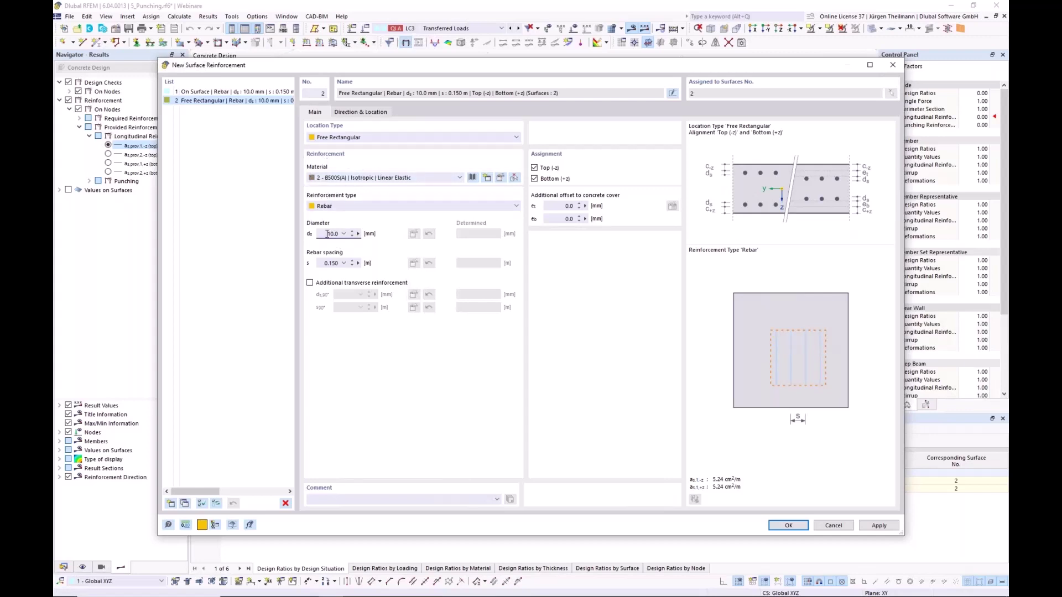
type("8")
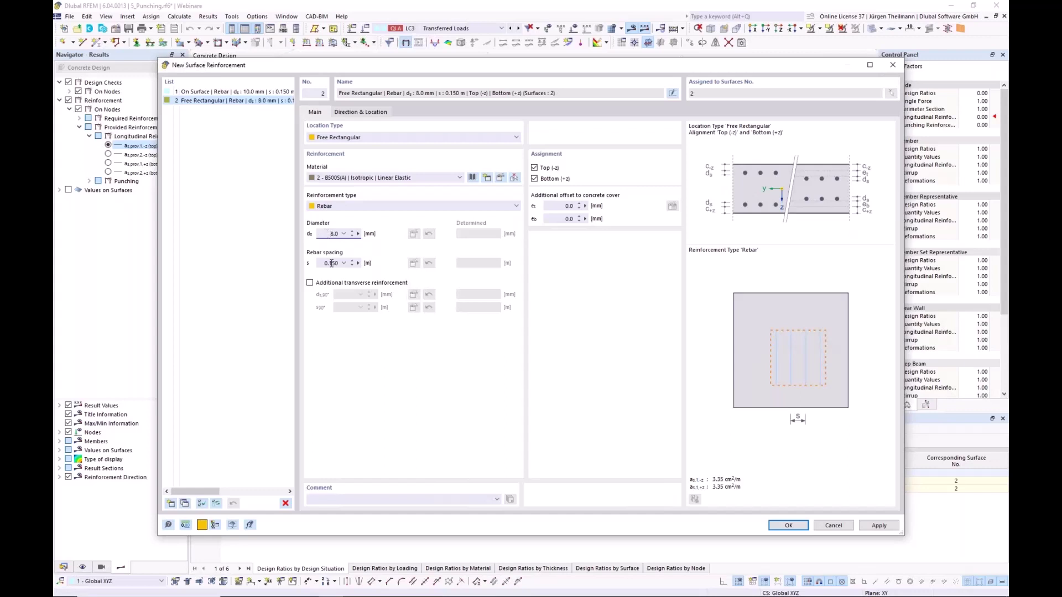
left_click(331, 263)
Add transverse reinforcement with 8 mm diameter and 0.100 m spacing to the free rectangular reinforcement.
left_click(309, 283)
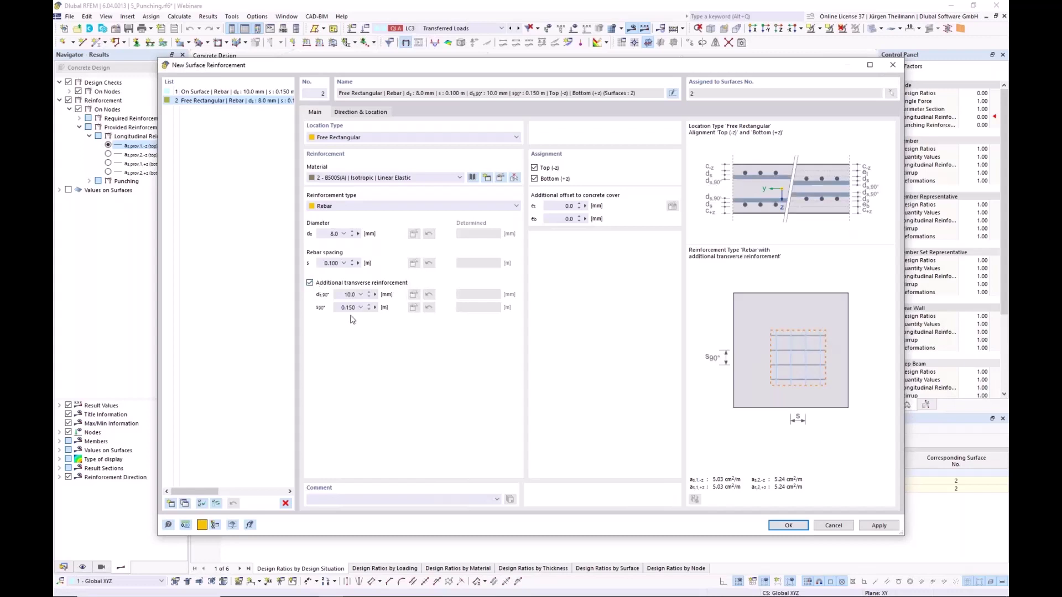
scroll(348, 295, "down", 2)
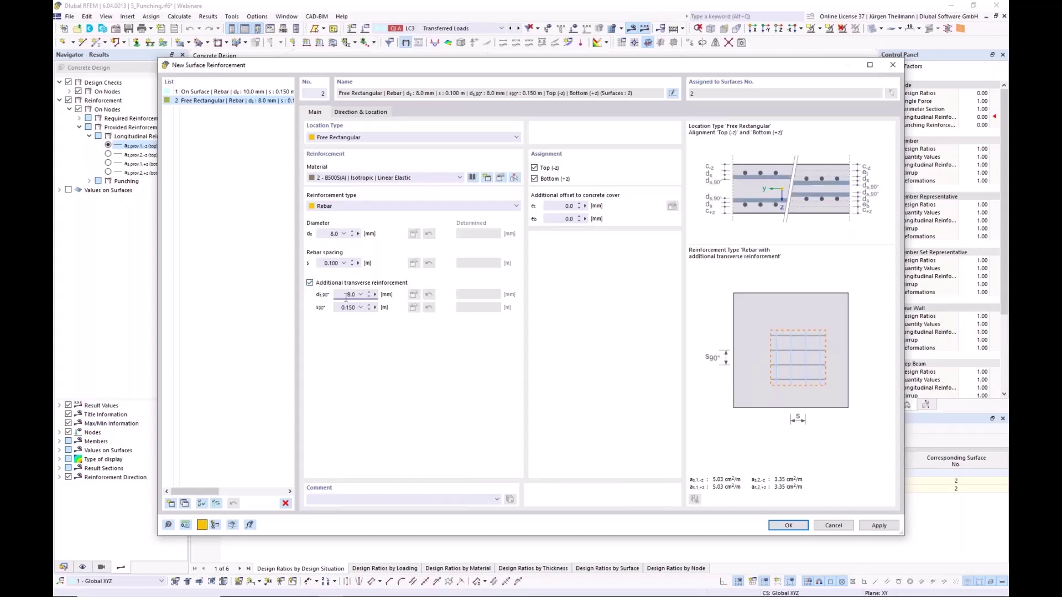
left_click(353, 308)
scroll(352, 310, "down", 1)
scroll(353, 310, "down", 1)
left_click(343, 294)
Locate the reinforcement rectangle by center and sides, centered on node 11 with 1.000 m sides, and accept deleting the concrete design results.
left_click(356, 113)
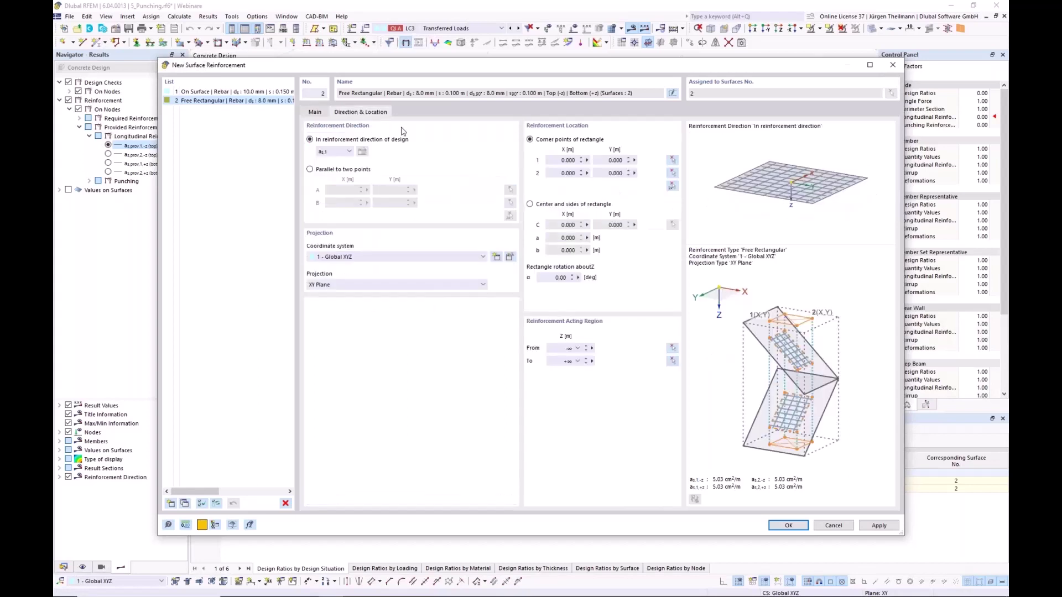
left_click(530, 205)
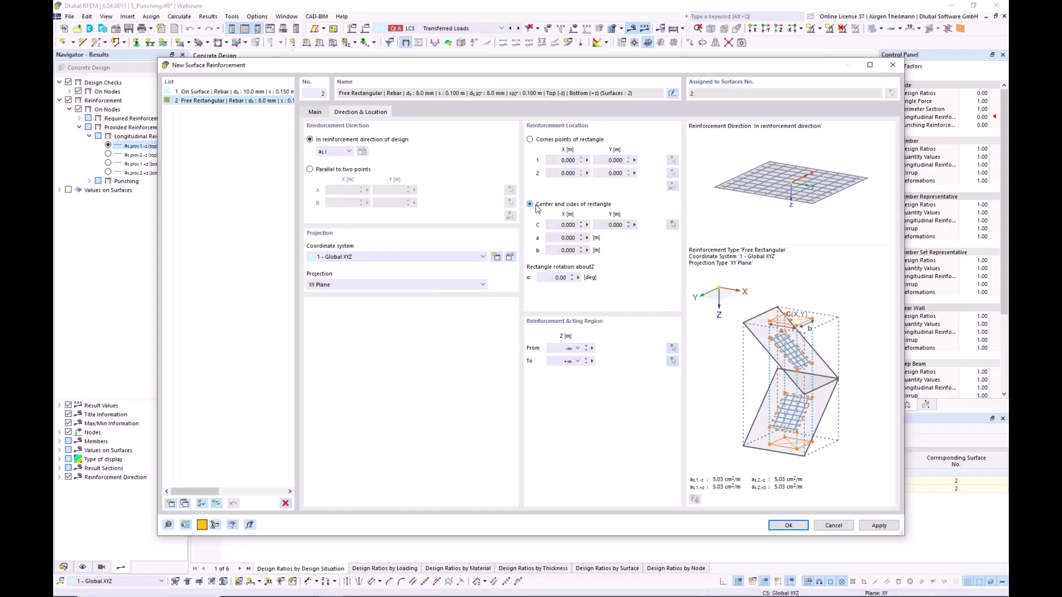
left_click(673, 224)
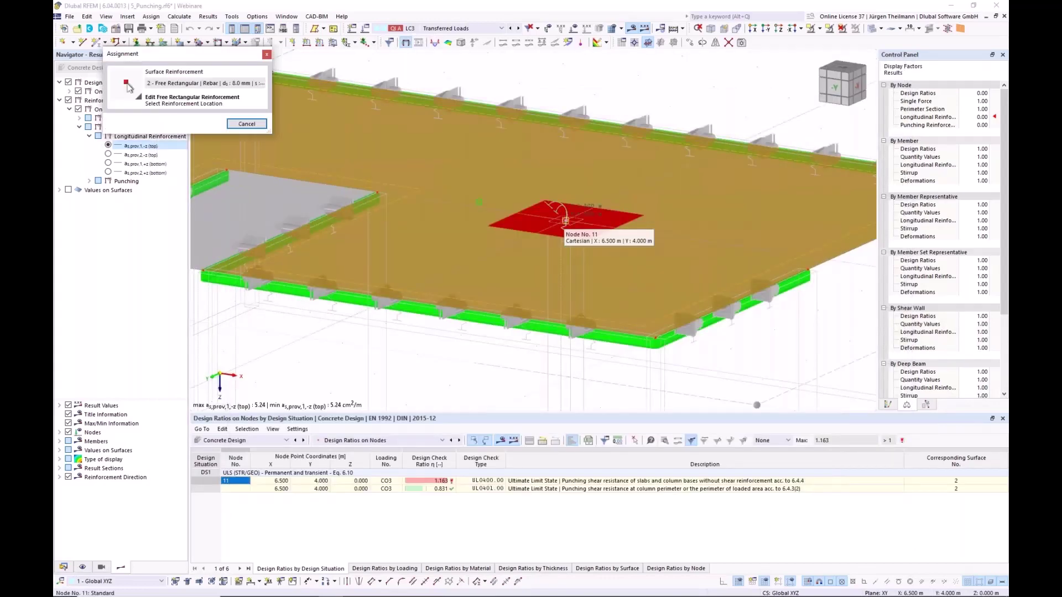
left_click(565, 221)
left_click(554, 237)
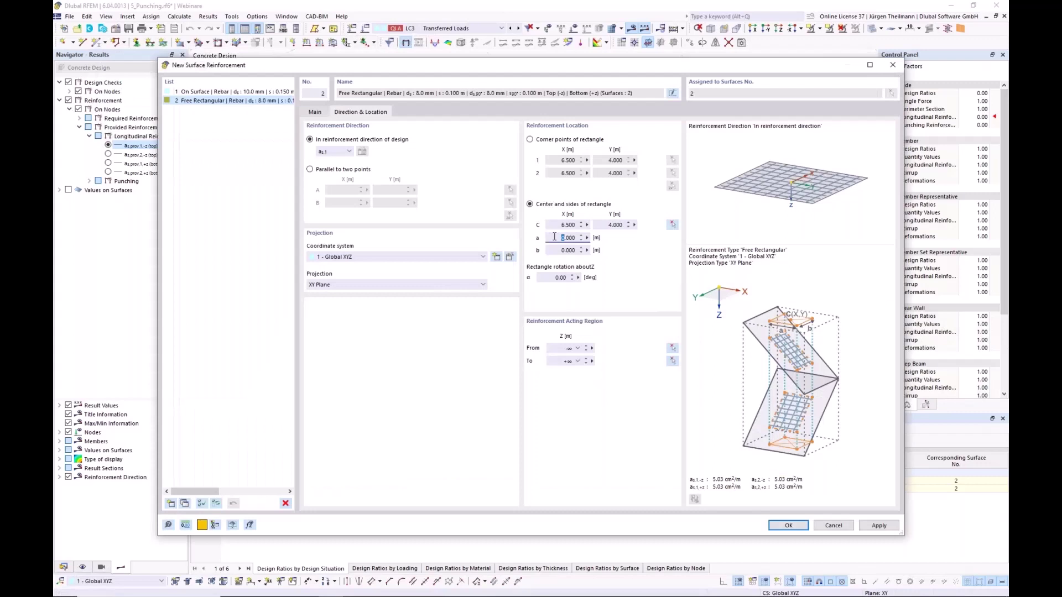
left_click(553, 250)
key("Tab")
left_click(801, 527)
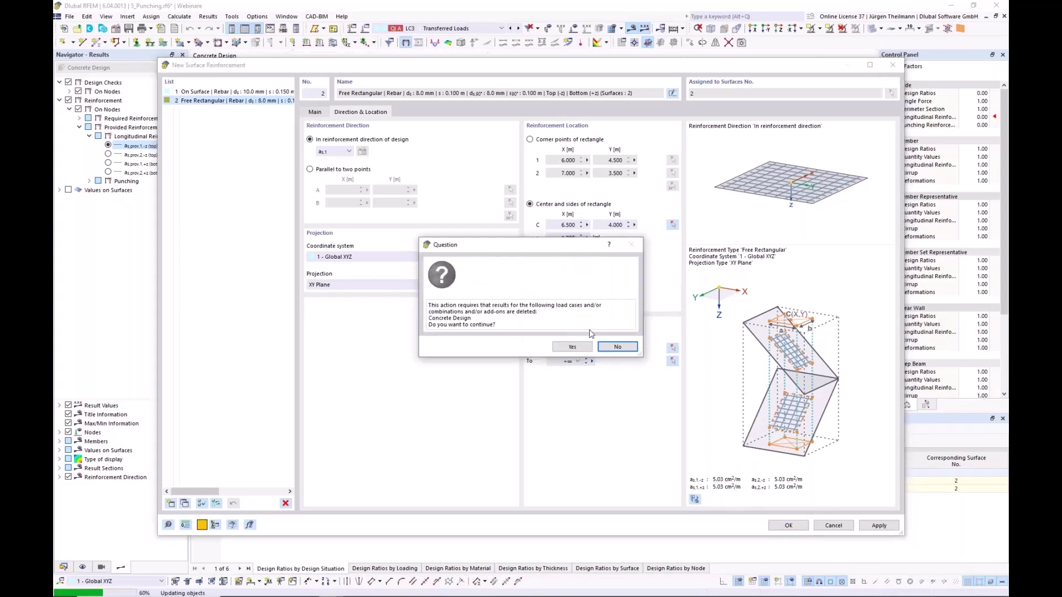
left_click(575, 348)
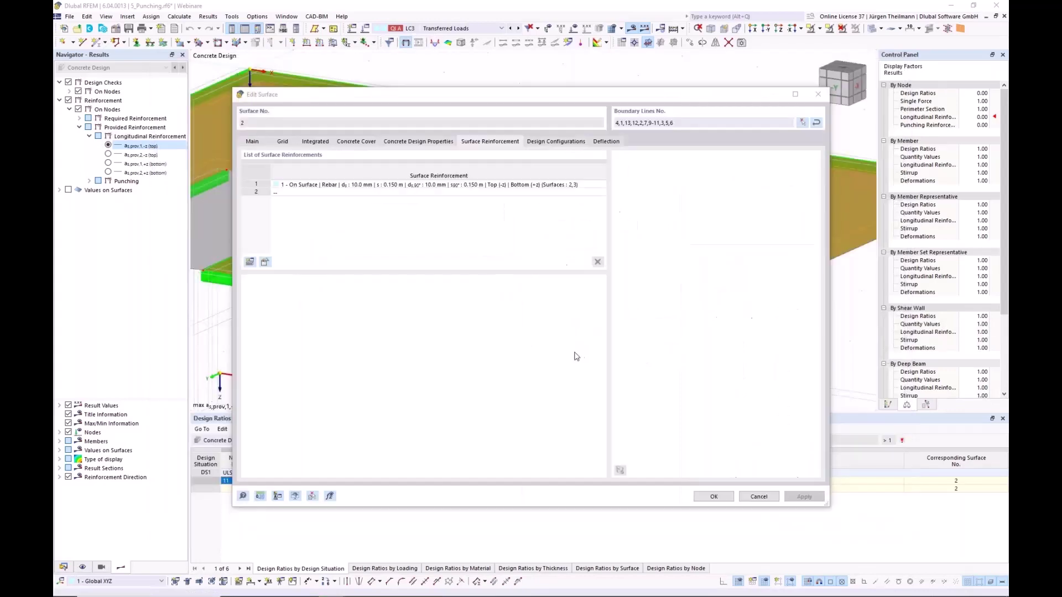
left_click(713, 496)
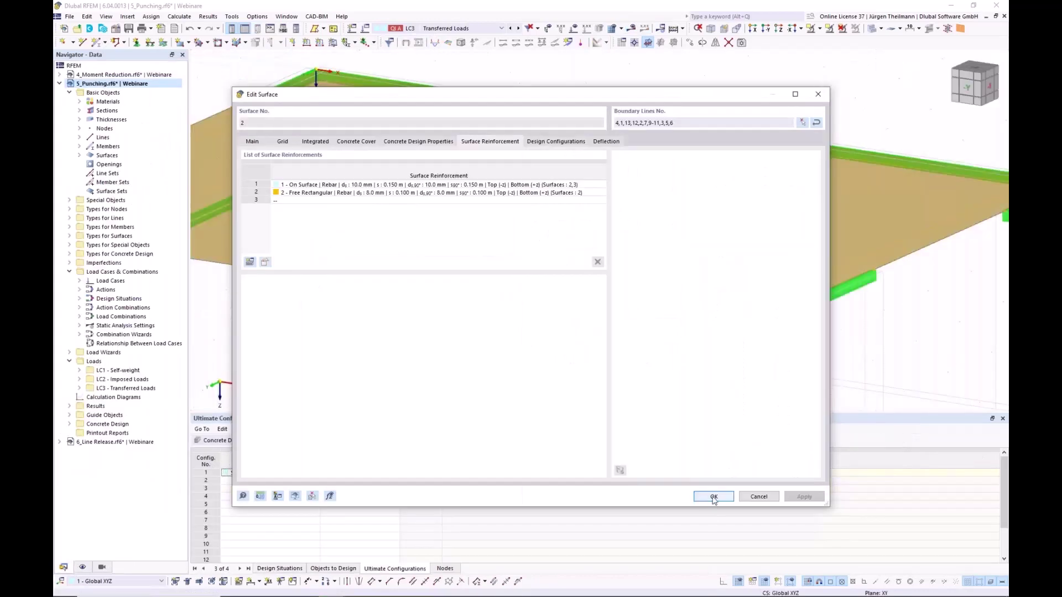
Recalculate the concrete design and review the provided longitudinal reinforcement inside the critical section in node 11's UL0400 punching check details.
left_click(499, 441)
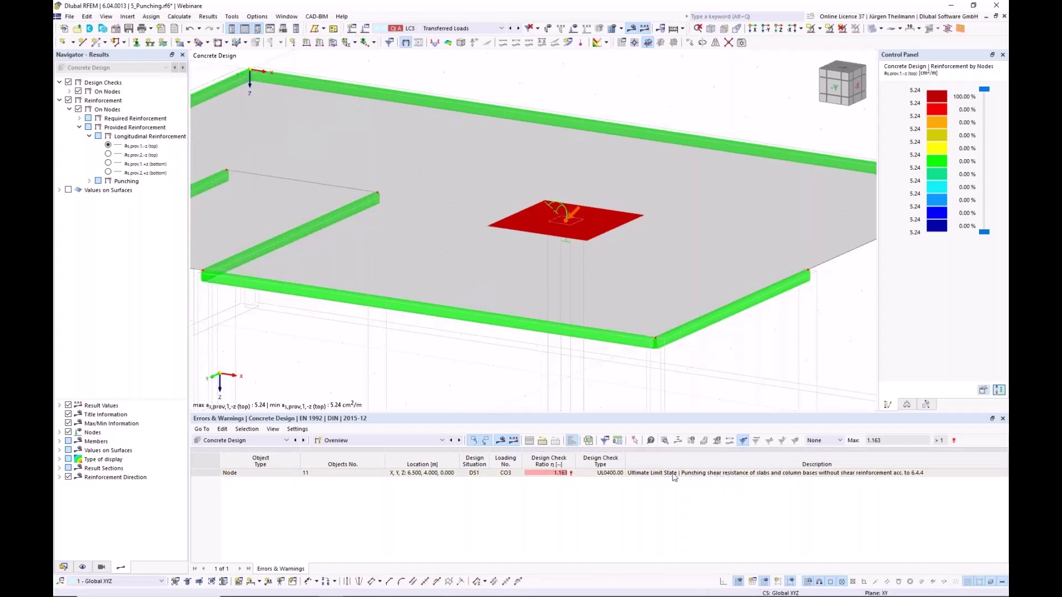
left_click(747, 473)
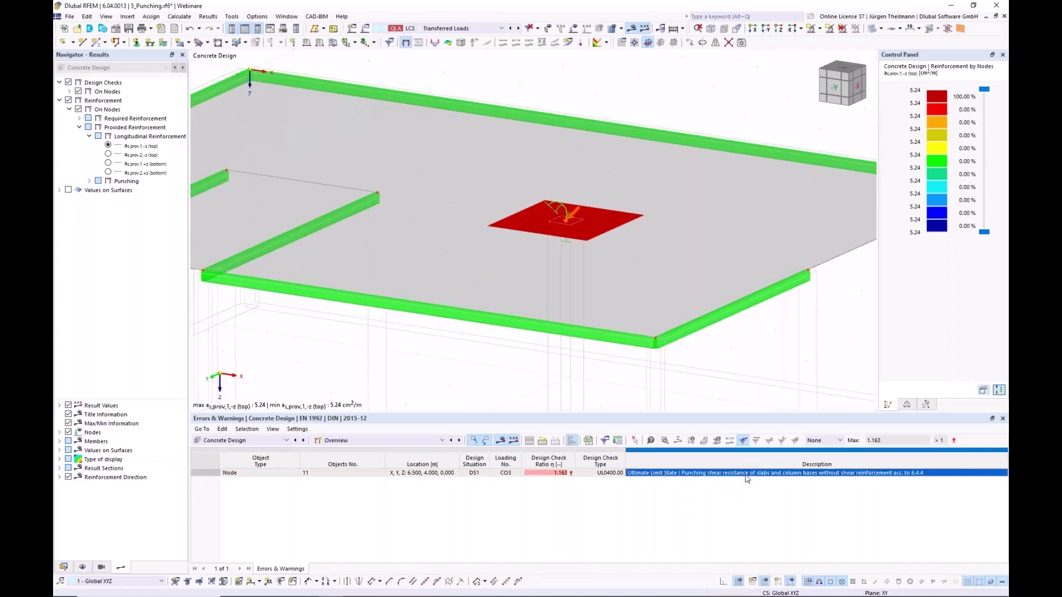
double_click(747, 474)
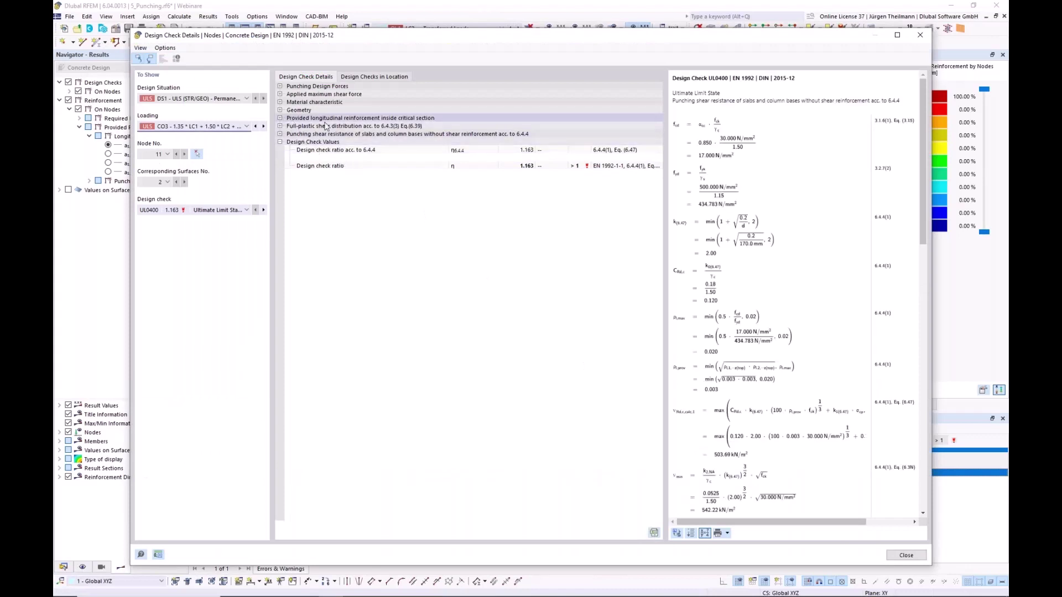
left_click(281, 120)
left_click(281, 119)
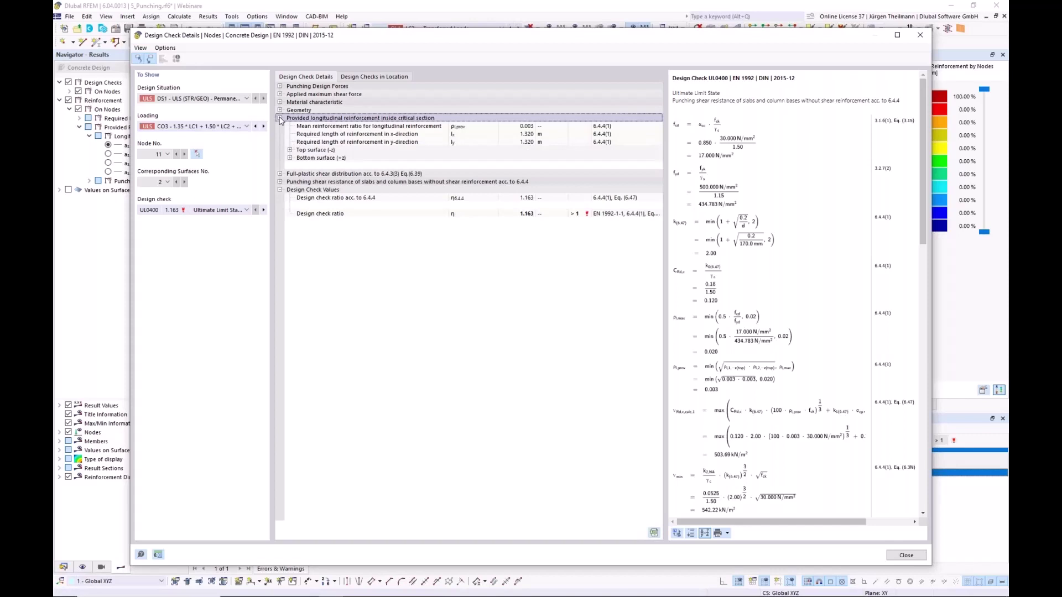
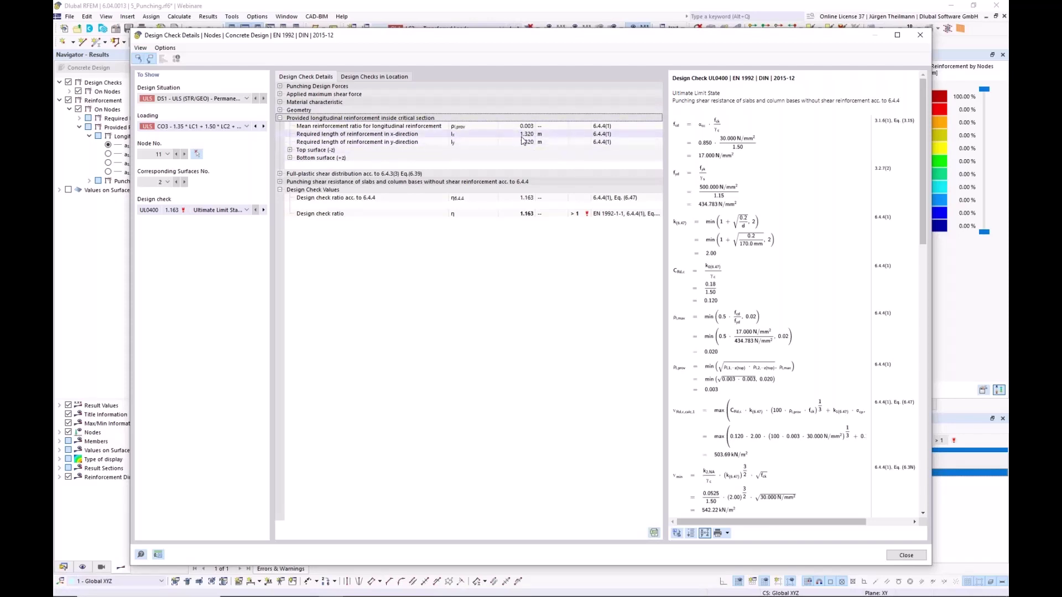
left_click(906, 556)
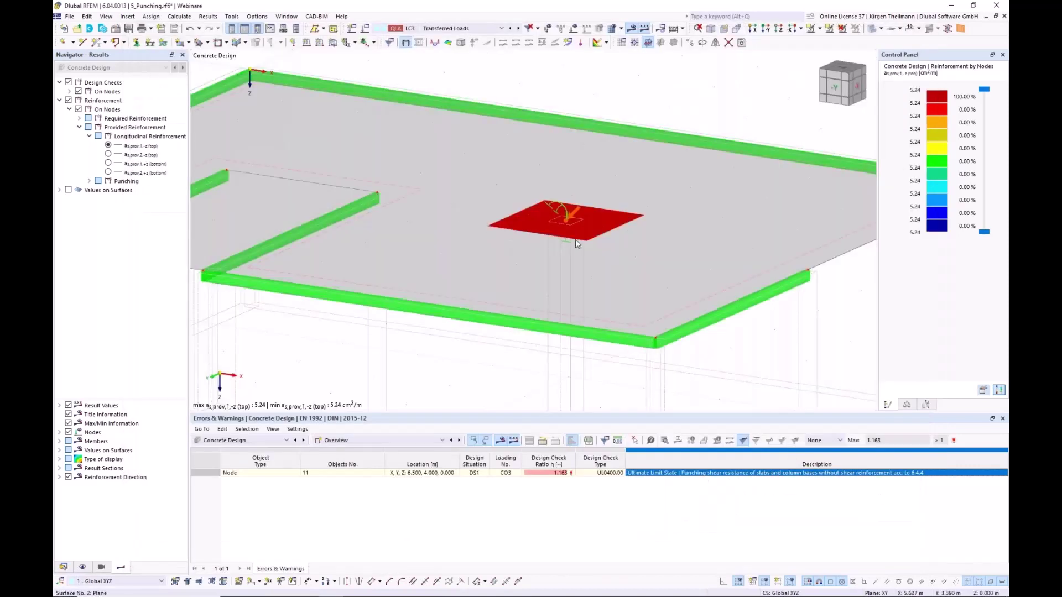
Set both sides of surface 2's free rectangular reinforcement to 1.350 m and accept deleting the concrete design results.
double_click(420, 194)
left_click(490, 141)
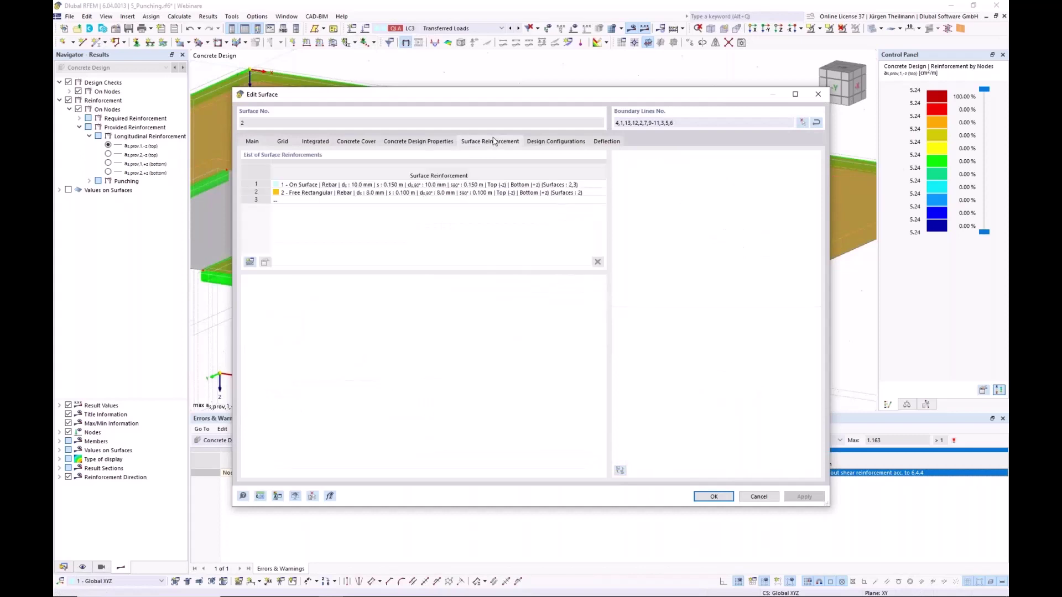
left_click(283, 193)
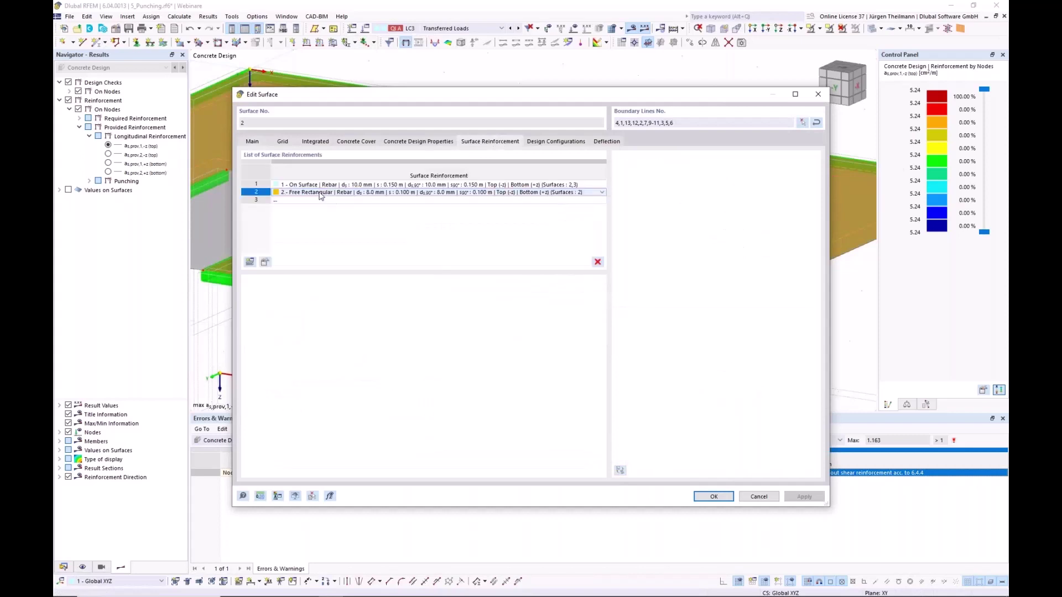
left_click(264, 263)
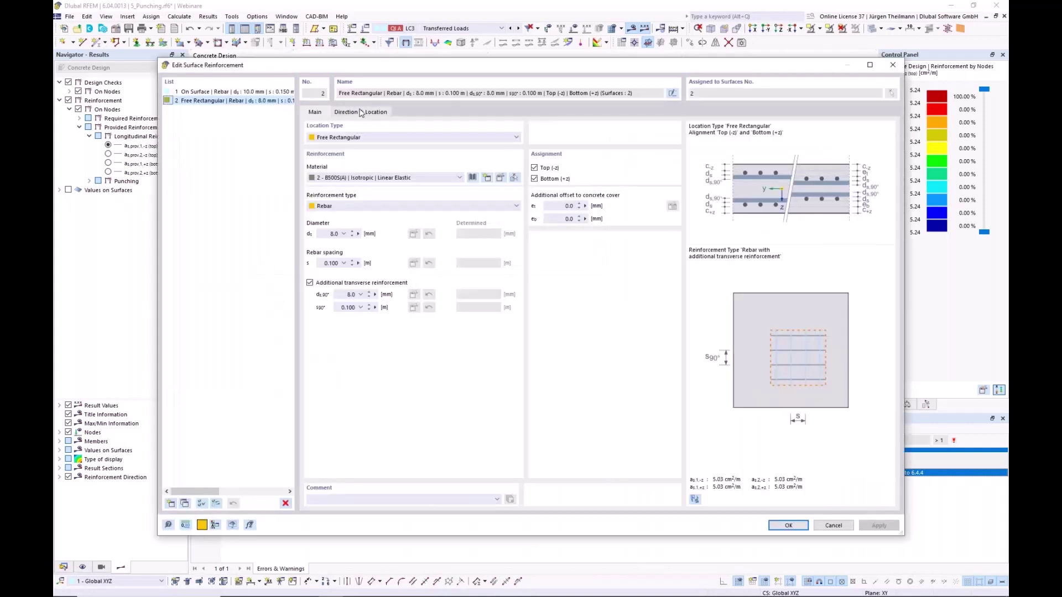
left_click(361, 112)
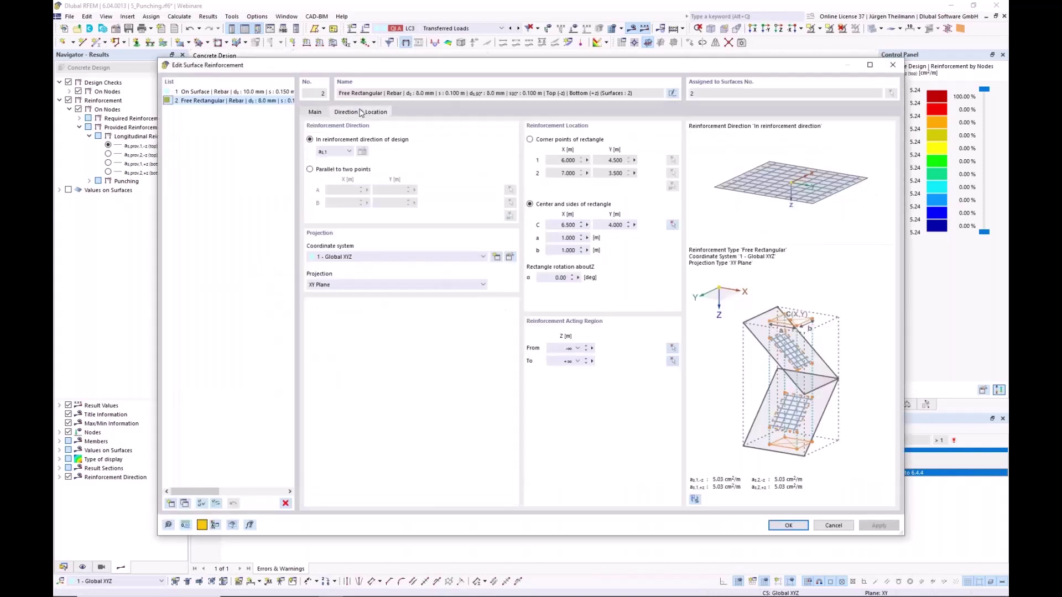
left_click(568, 238)
key("Tab")
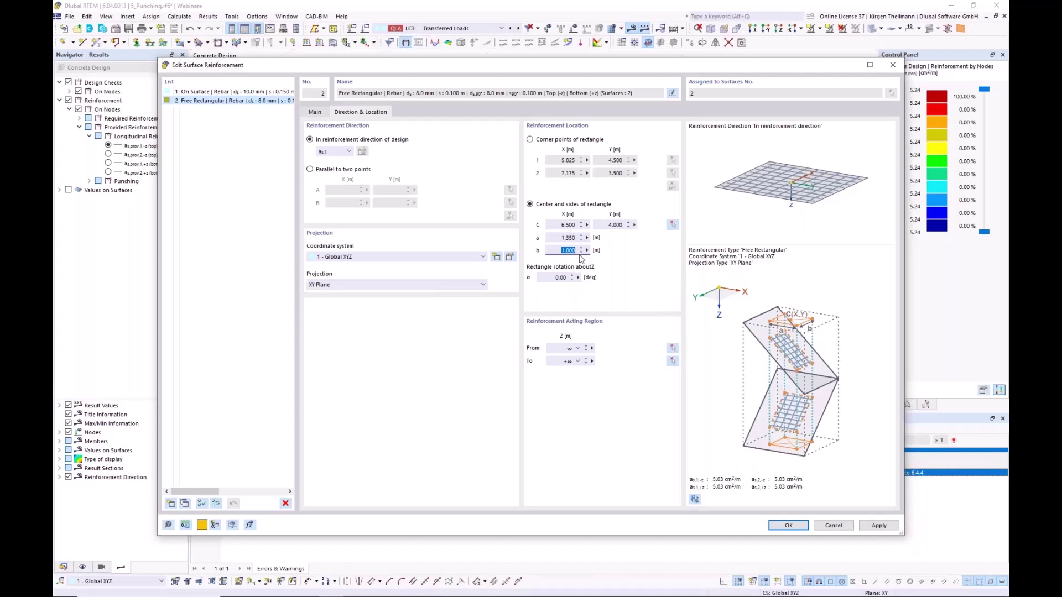
type("1.35")
key("Tab")
left_click(783, 528)
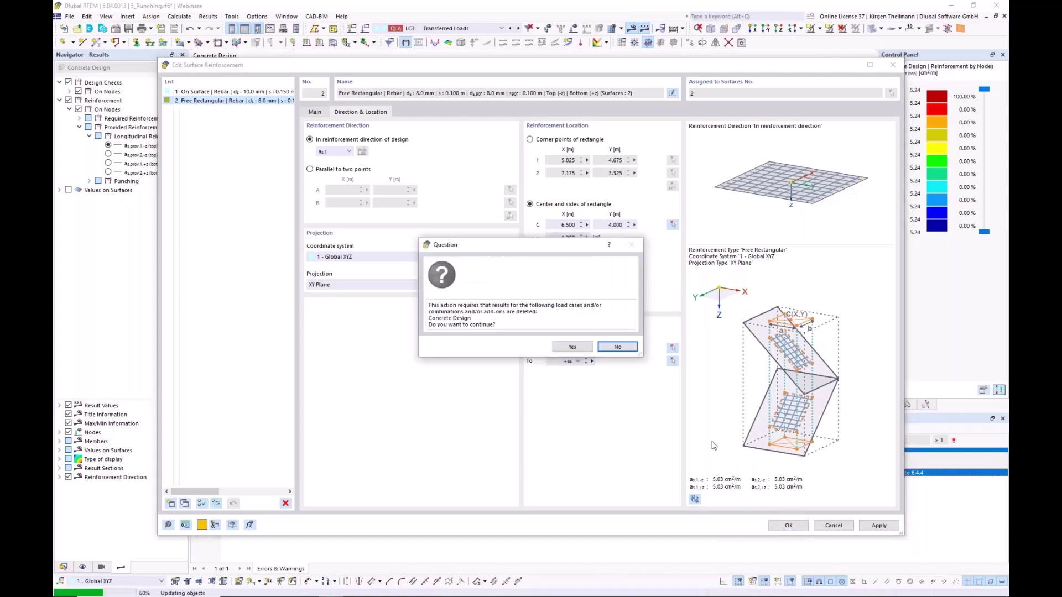
left_click(565, 349)
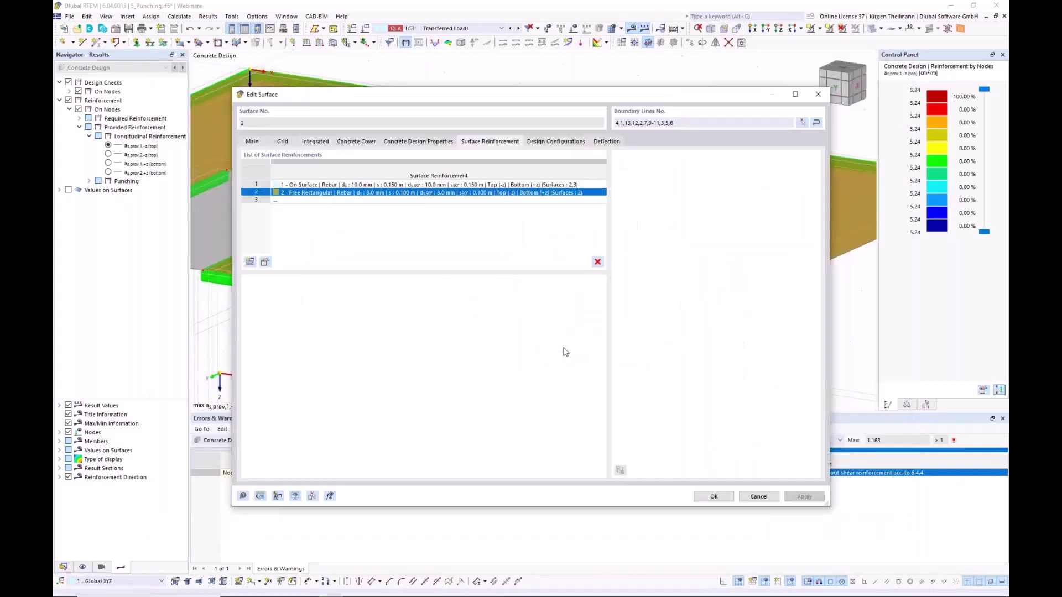
left_click(728, 499)
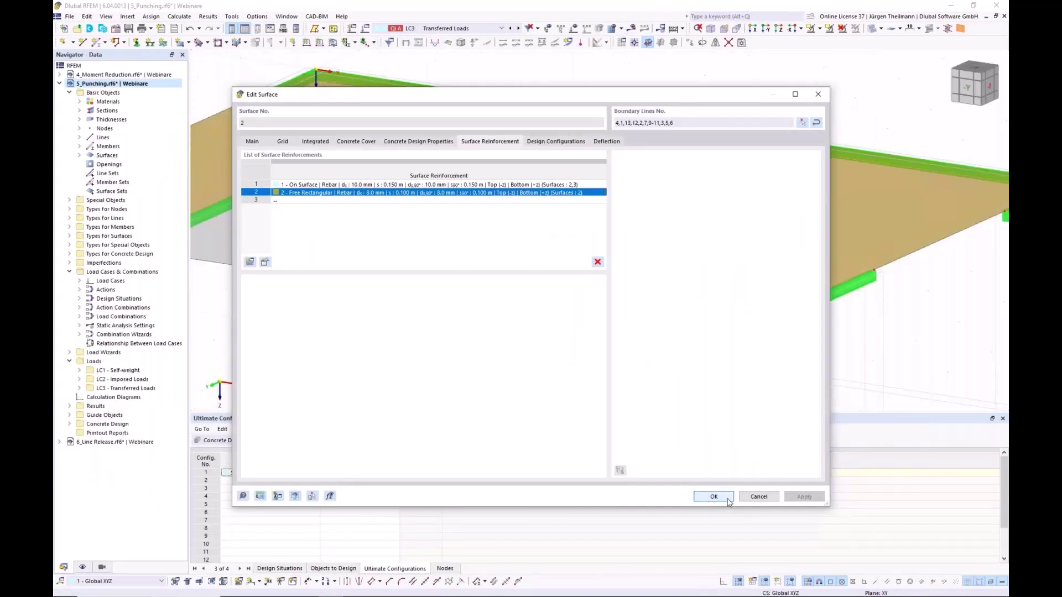
Recalculate the concrete design with the enlarged reinforcement area and display the finite element mesh on the slab.
left_click(501, 442)
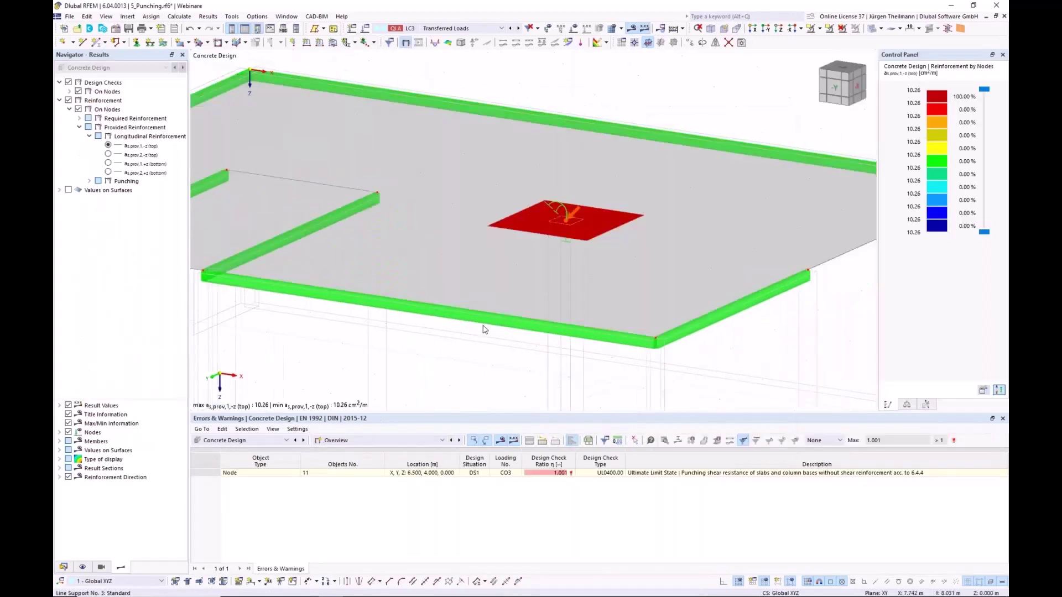
left_click(485, 330)
left_click(611, 27)
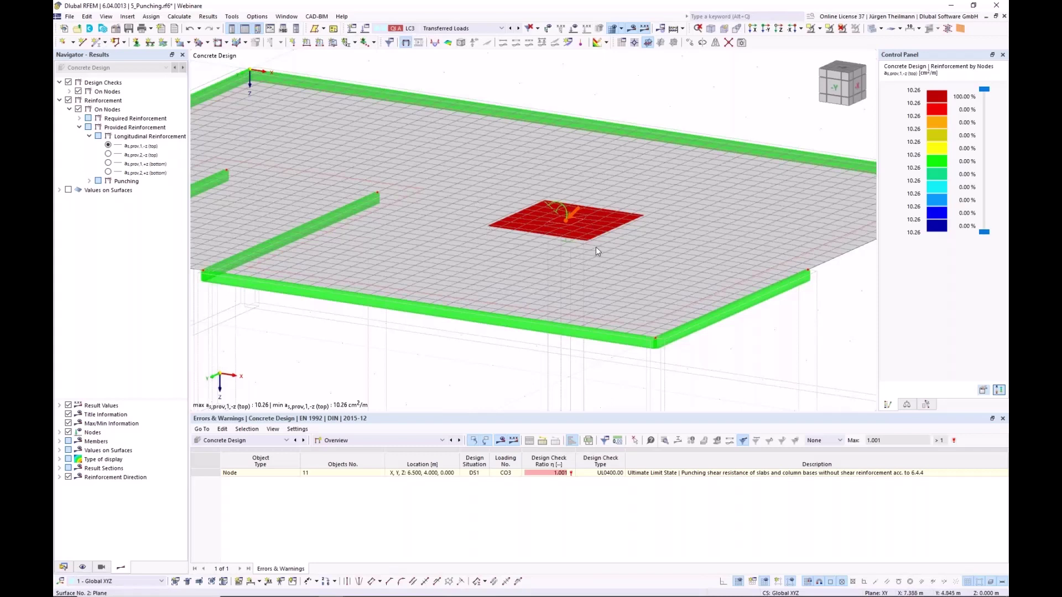
Set the mesh's target length of finite elements to 1 m and recalculate the concrete design.
mouse_move(596, 249)
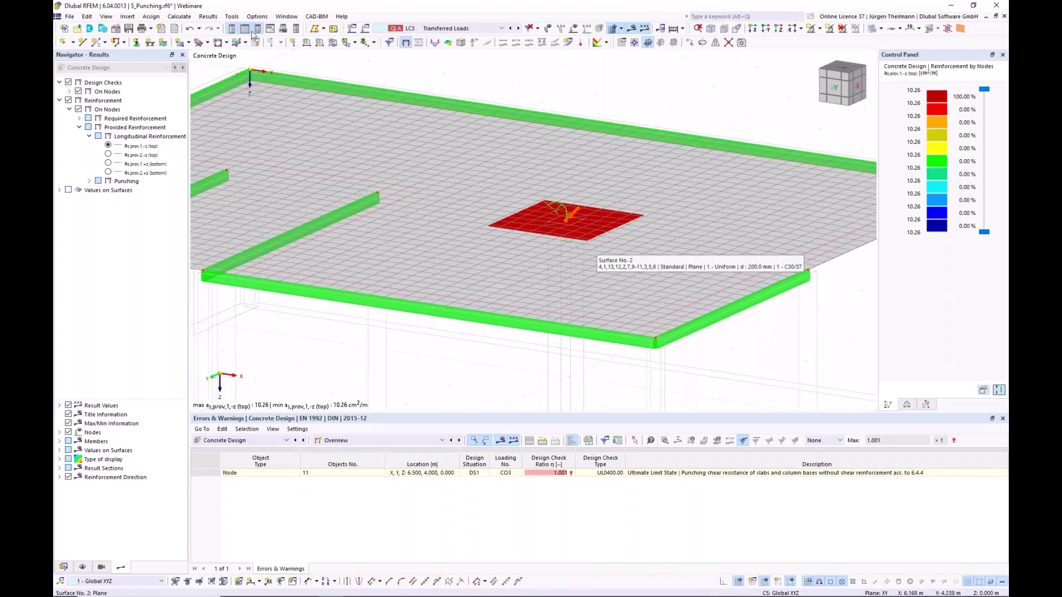
left_click(190, 18)
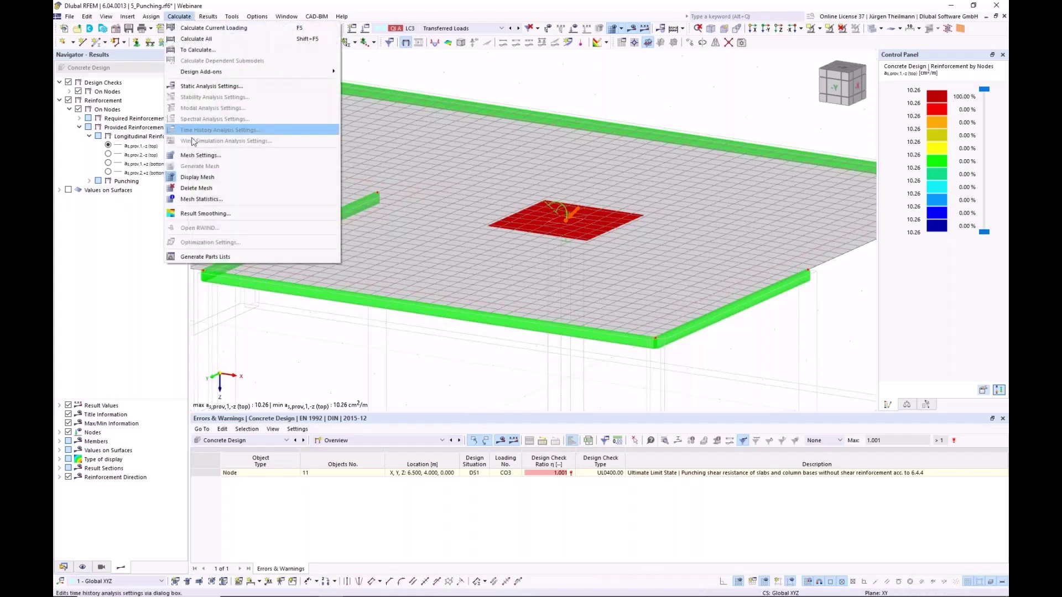
left_click(202, 161)
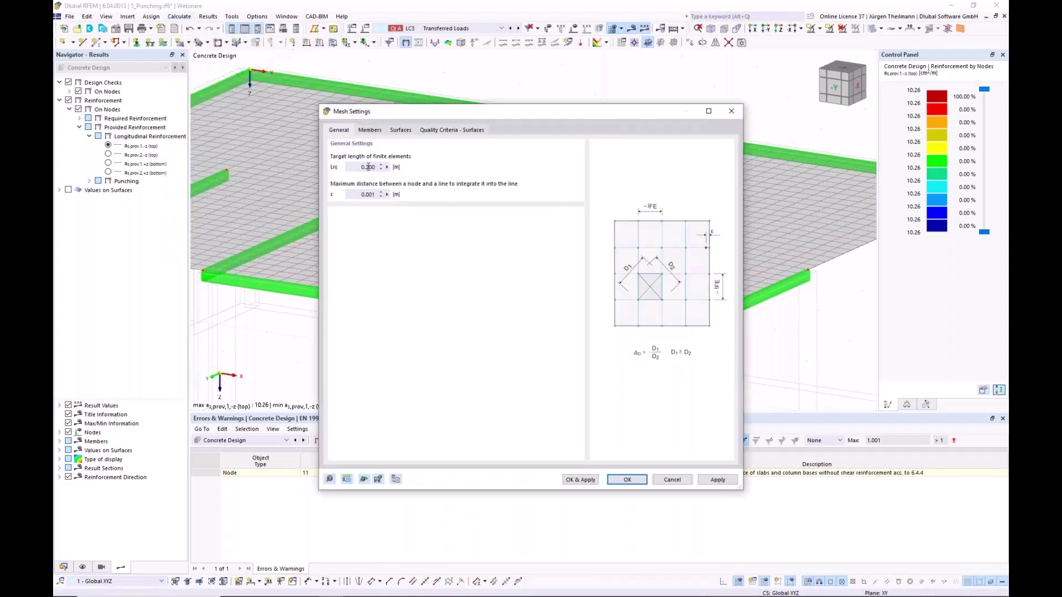
double_click(356, 167)
type("1")
key("Tab")
left_click(628, 480)
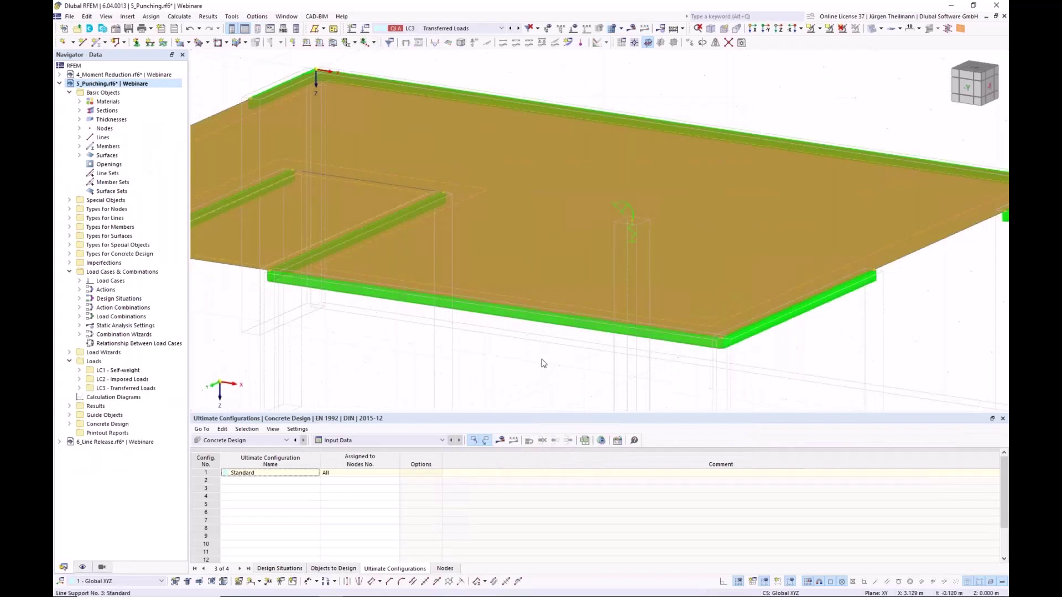
left_click(543, 359)
left_click(500, 436)
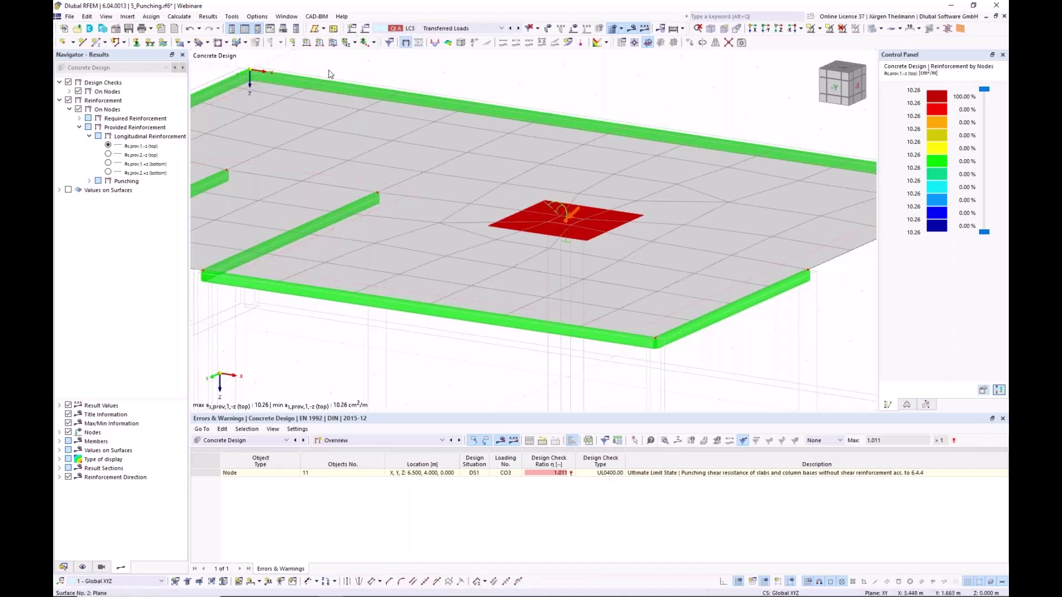
Collapse the 5_Punching model's data tree and switch to the 6_Line Release model.
left_click(64, 567)
left_click(59, 84)
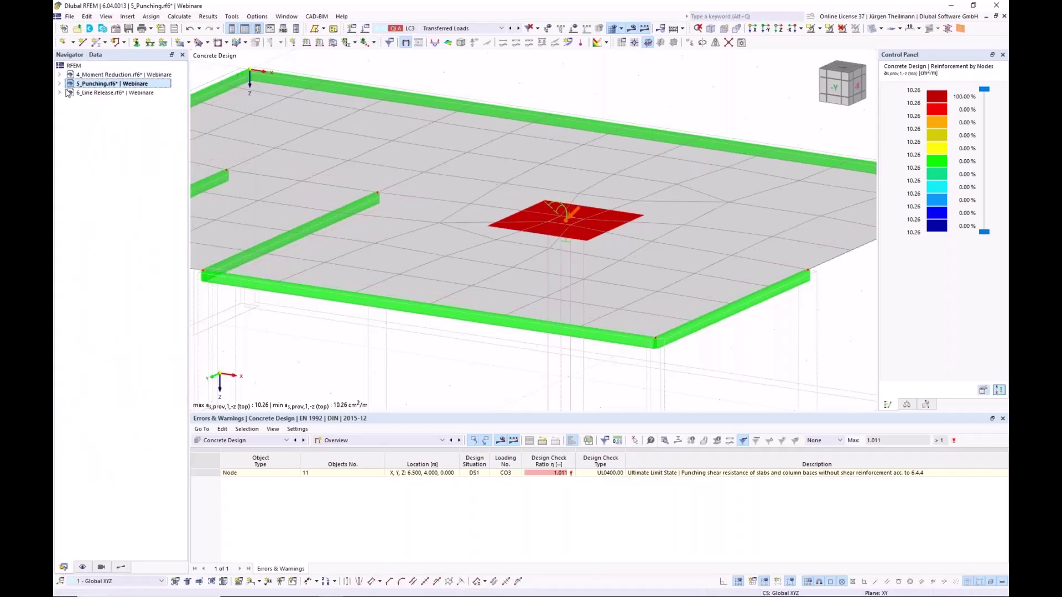
left_click(81, 92)
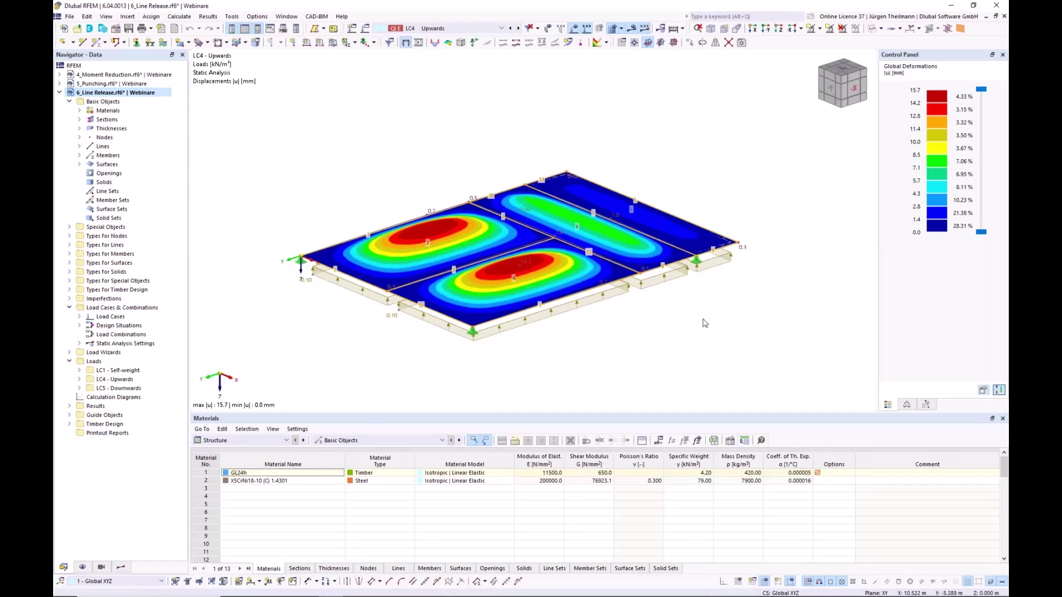
middle_click_drag(702, 319, 710, 301)
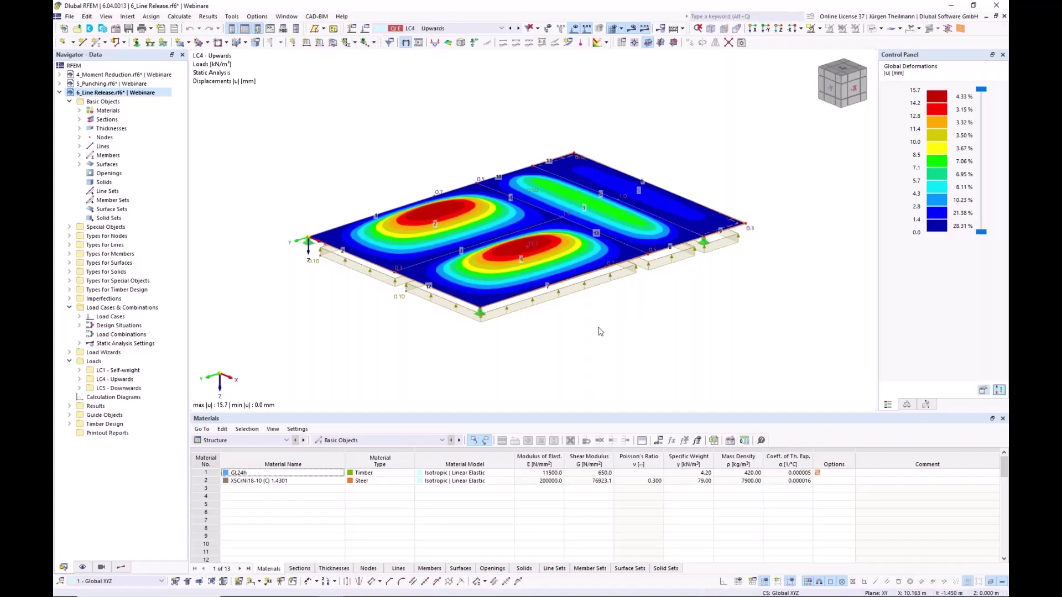
Hide the deformation results, inspect the frame as a transparent model, and return it to wireframe display.
left_click(632, 29)
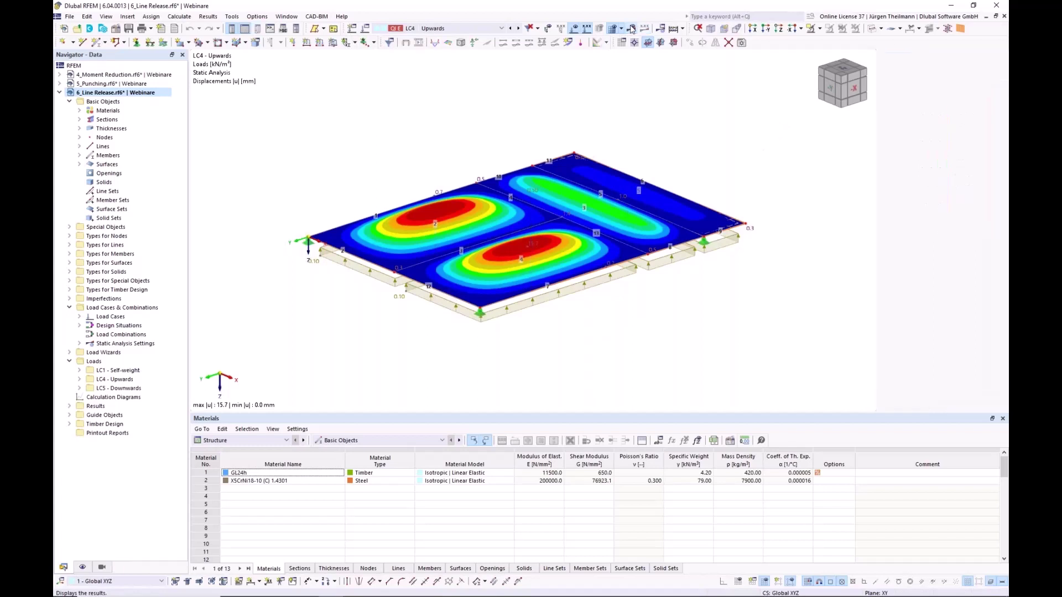
left_click(880, 28)
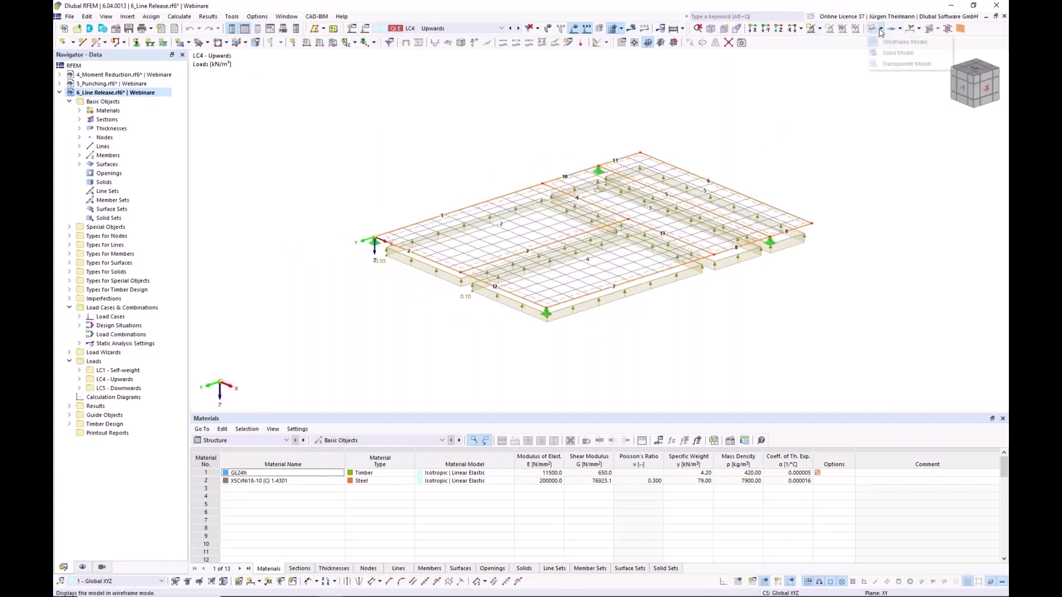
left_click(896, 64)
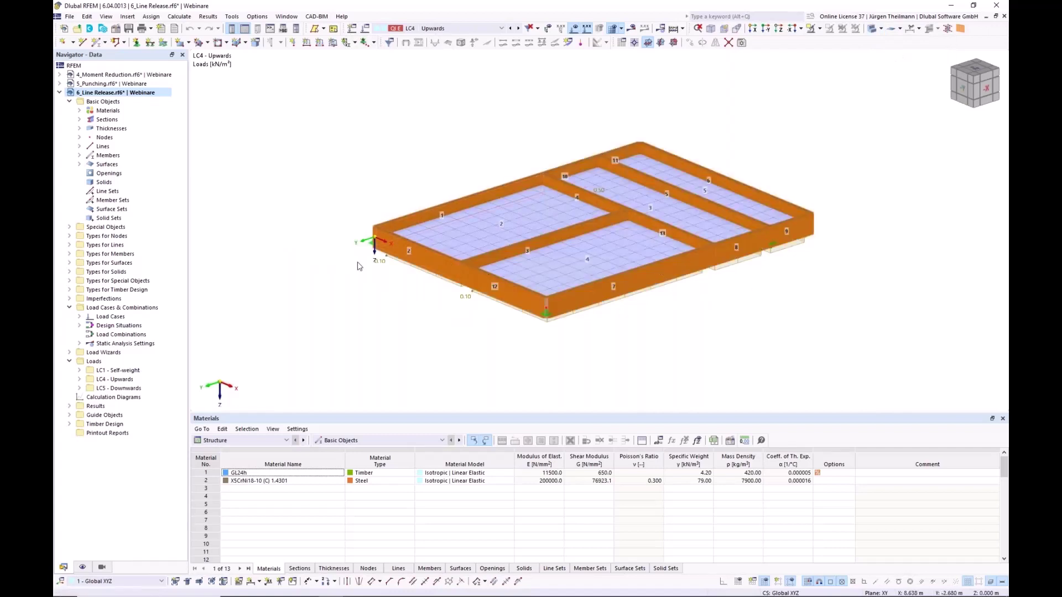
middle_click_drag(762, 291, 713, 291)
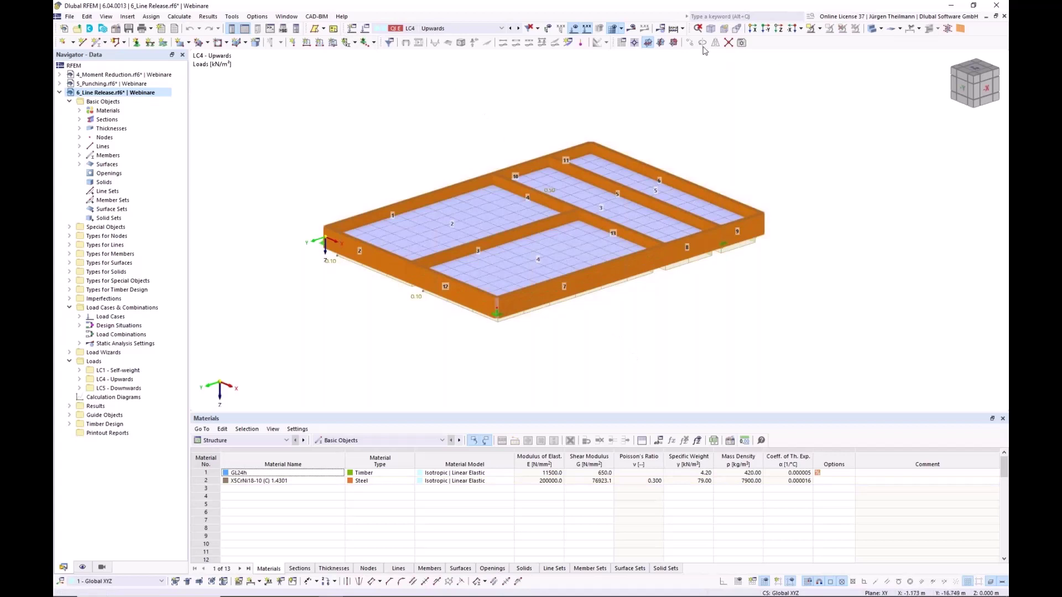
left_click(872, 29)
left_click(872, 29)
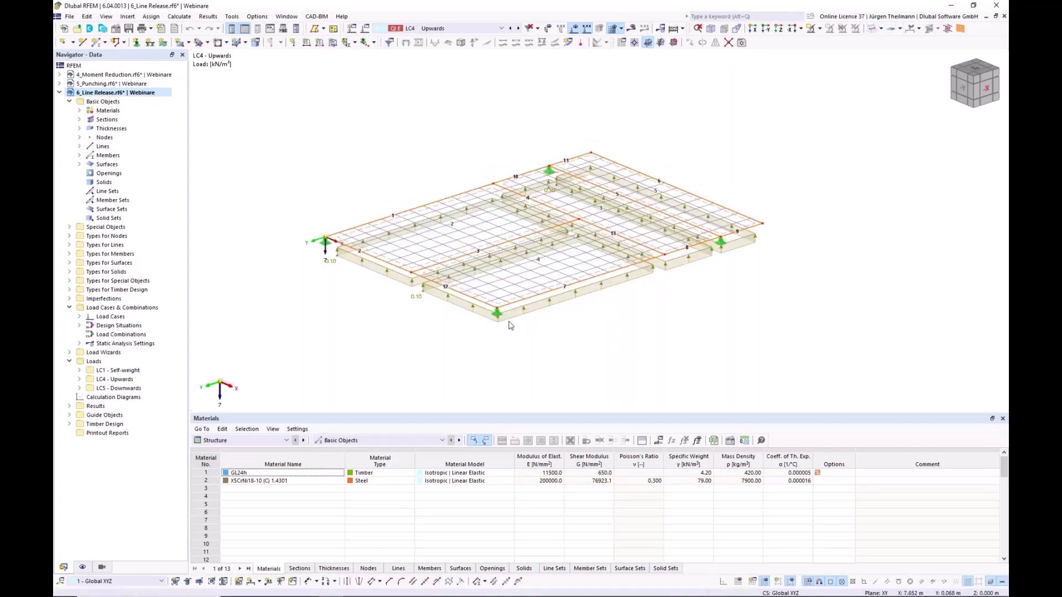
Compare the surface loads and global deformations of load cases LC4 Upwards and LC5 Downwards.
left_click(517, 28)
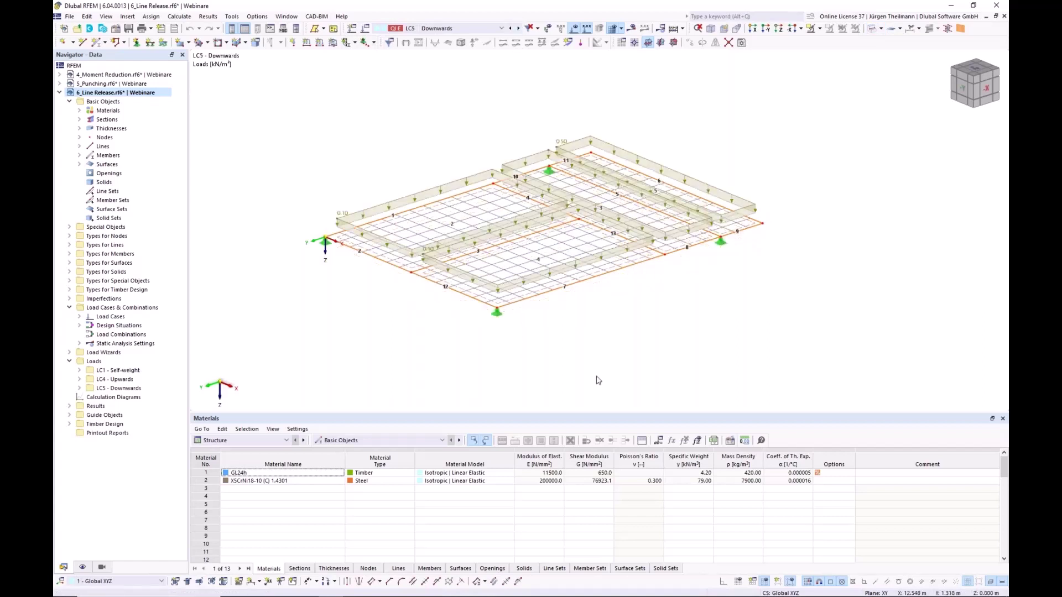
left_click(510, 28)
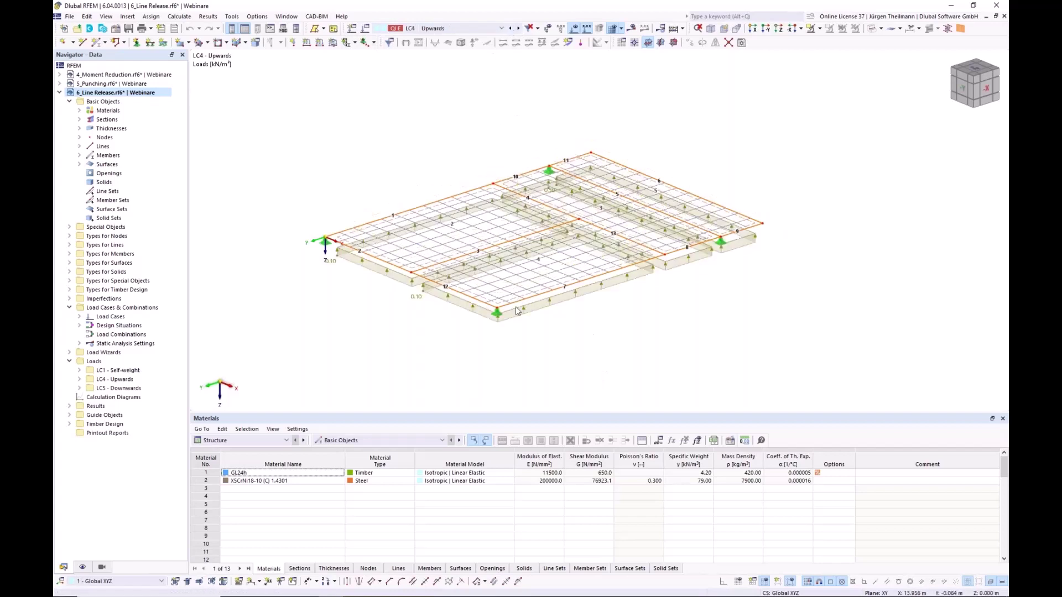
left_click(519, 28)
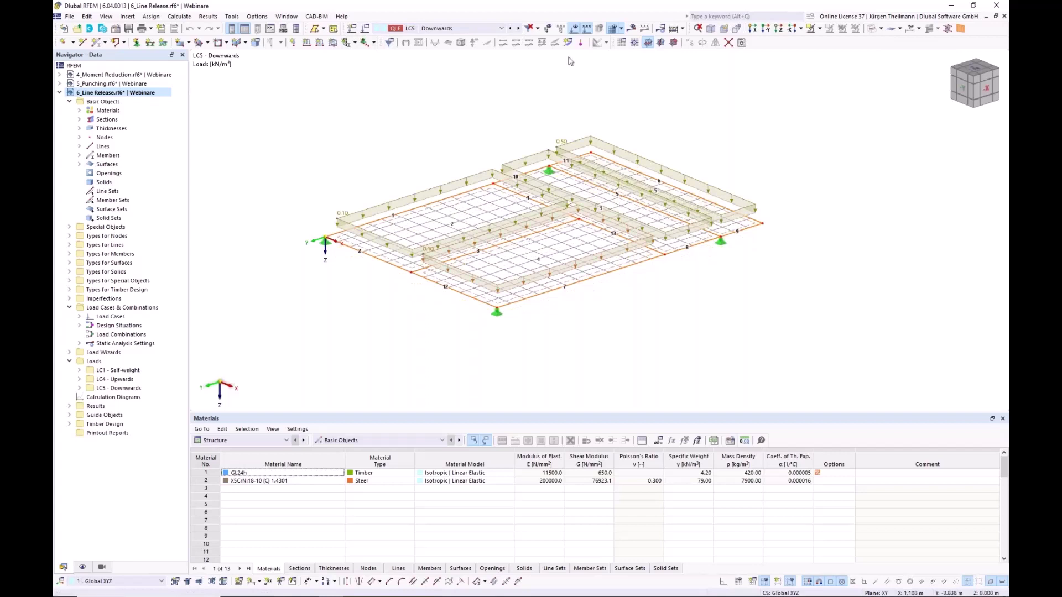
left_click(633, 30)
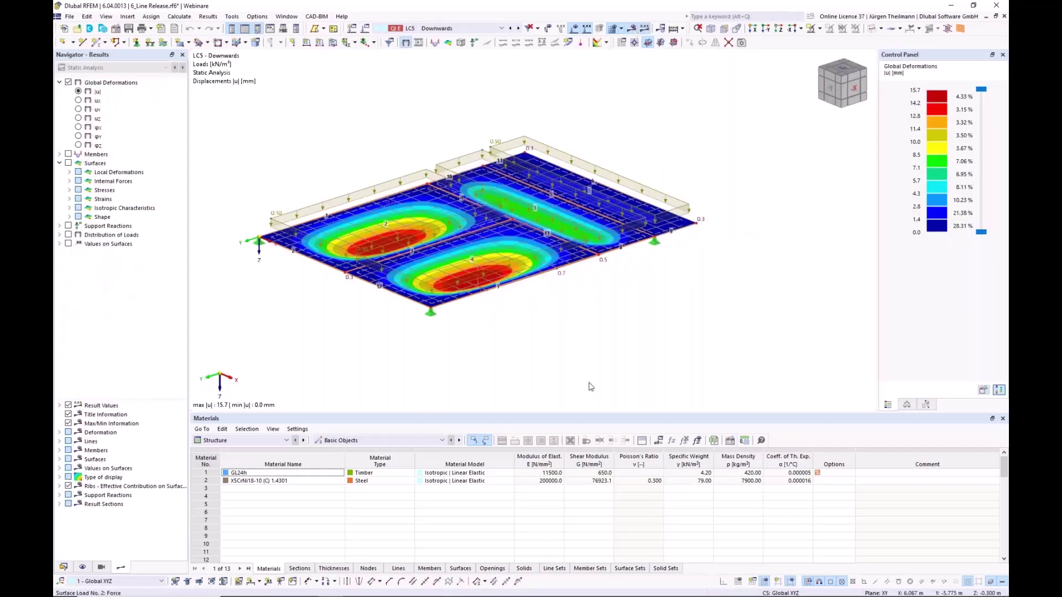
middle_click_drag(511, 332, 547, 363)
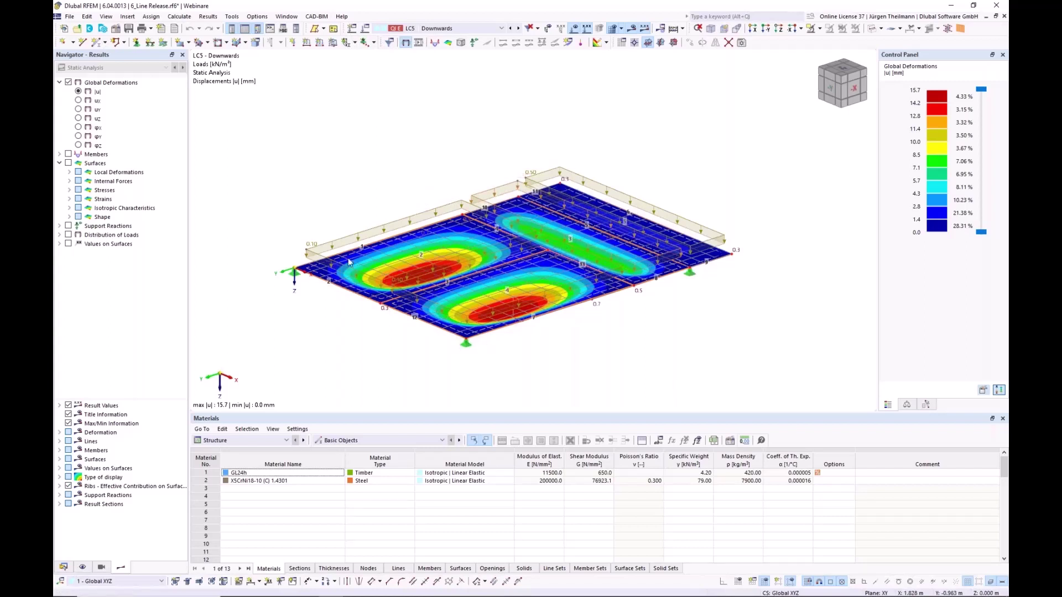
left_click(511, 30)
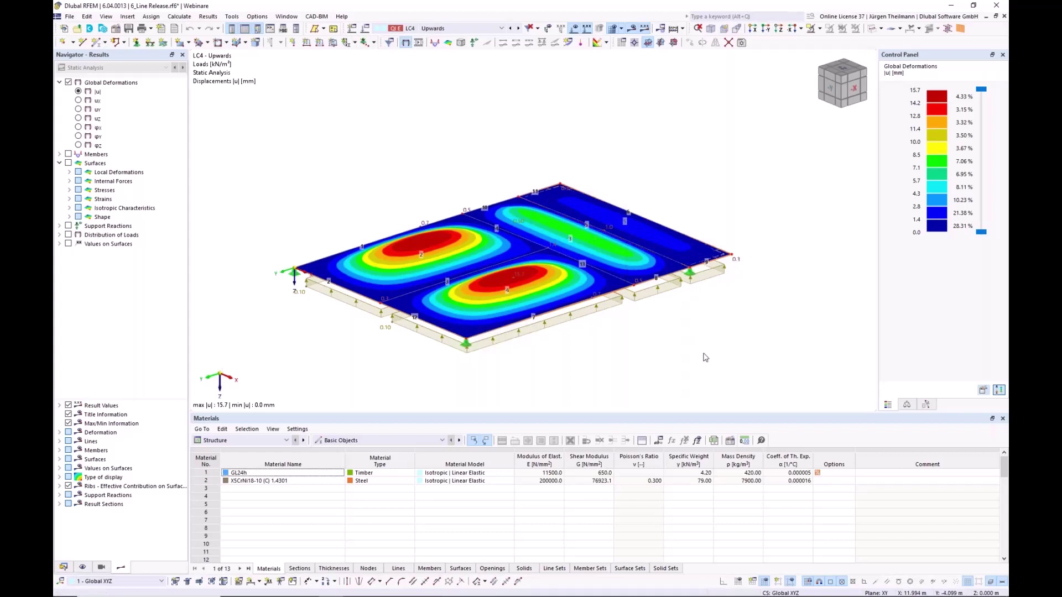
Hide the results and the finite element mesh in the LC4 load view.
left_click(633, 30)
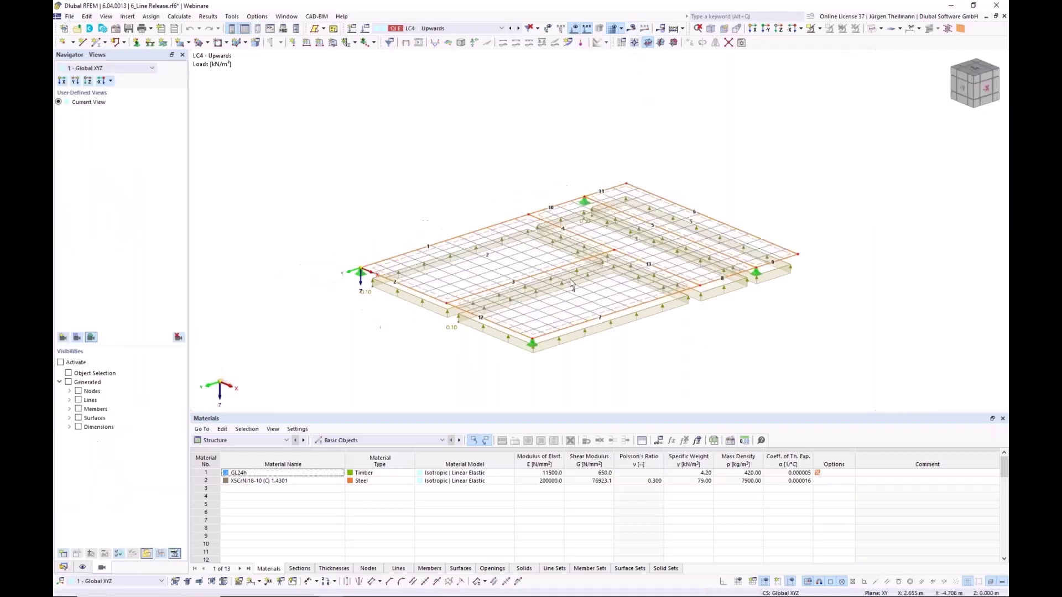
left_click(610, 29)
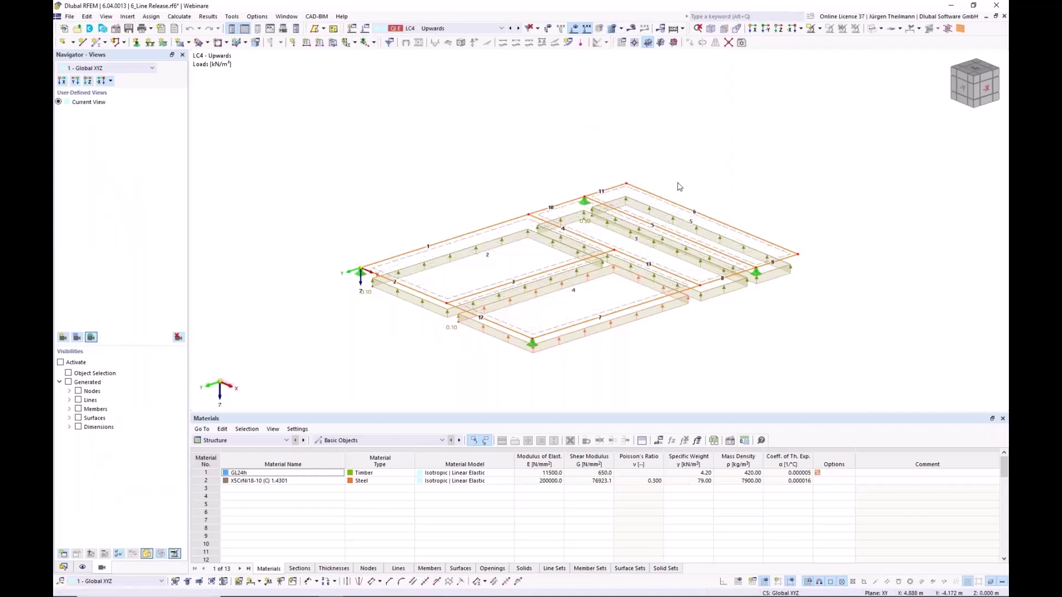
middle_click_drag(650, 339, 635, 341)
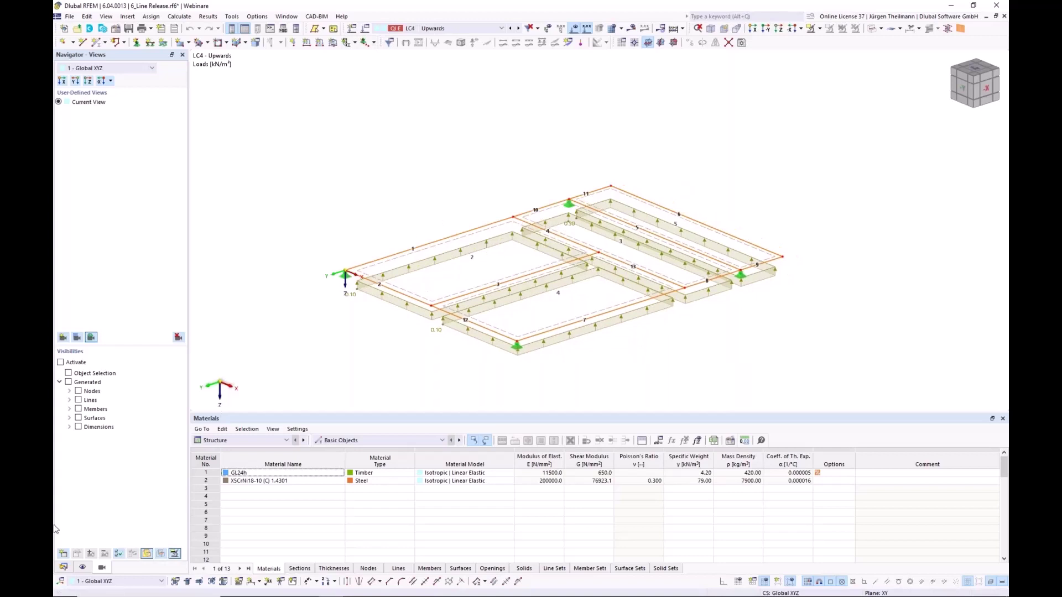
Start a new line release among the special objects and assign it to line 3 between surfaces 2 and 4.
left_click(63, 568)
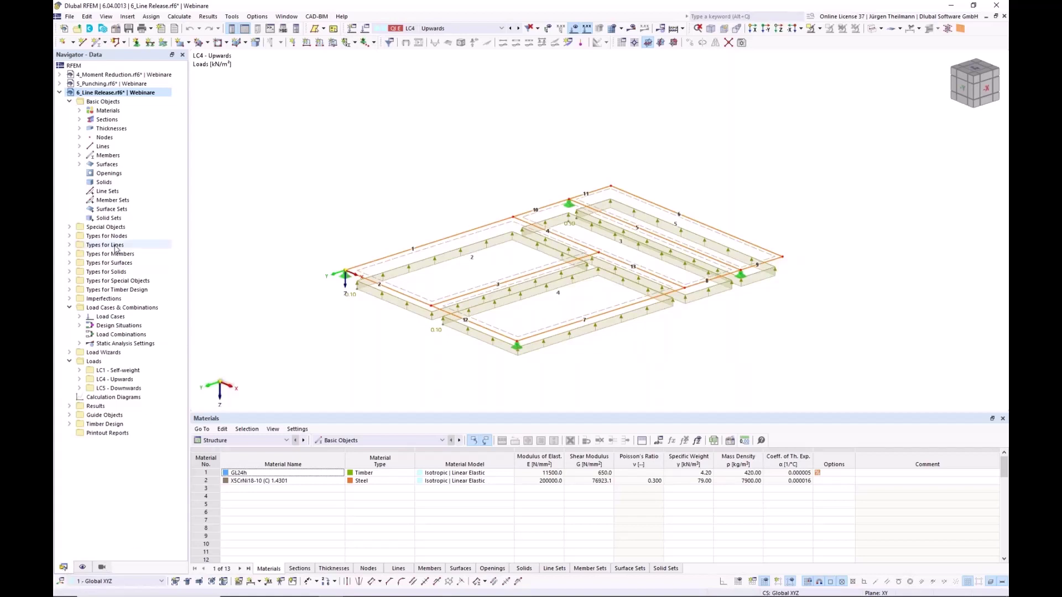
left_click(69, 227)
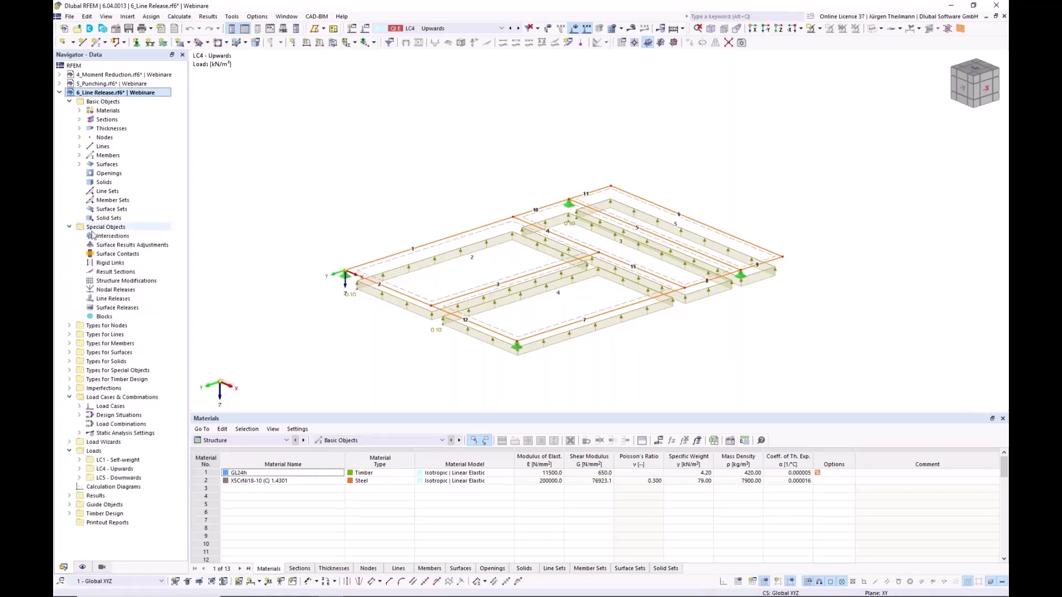
right_click(117, 300)
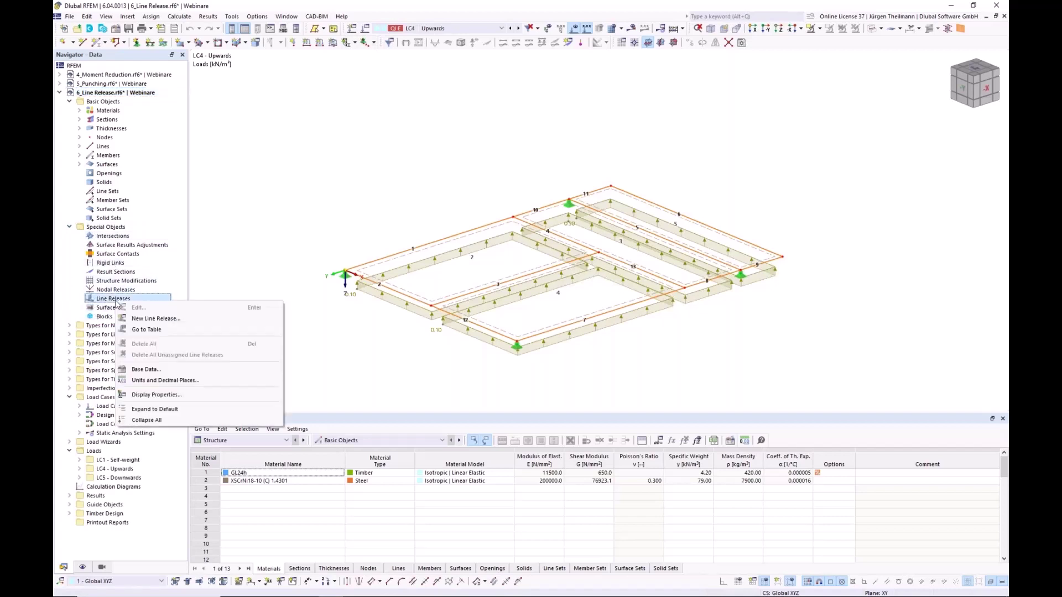
left_click(155, 319)
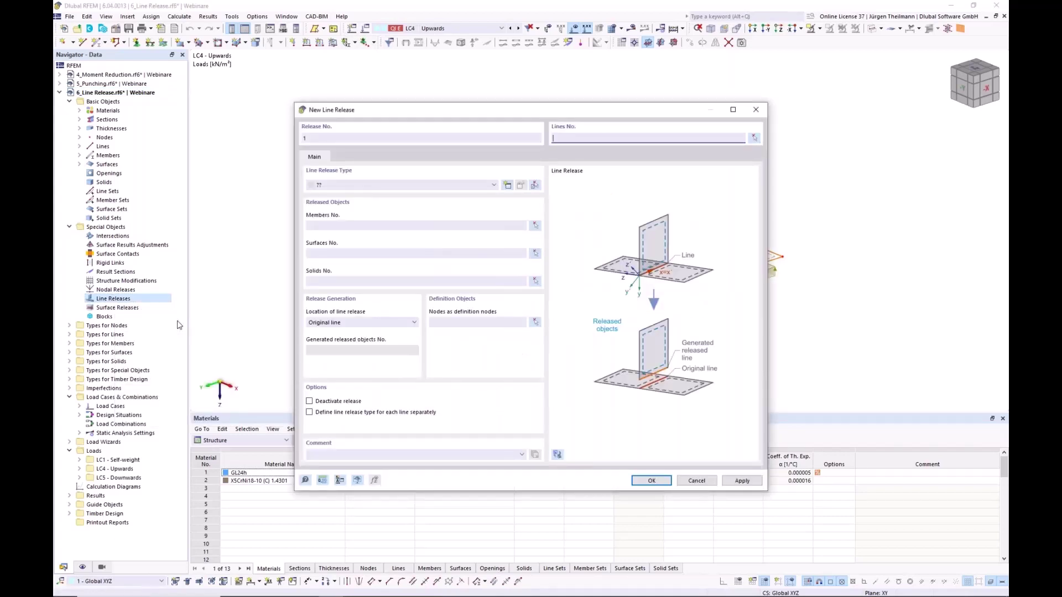
left_click(754, 138)
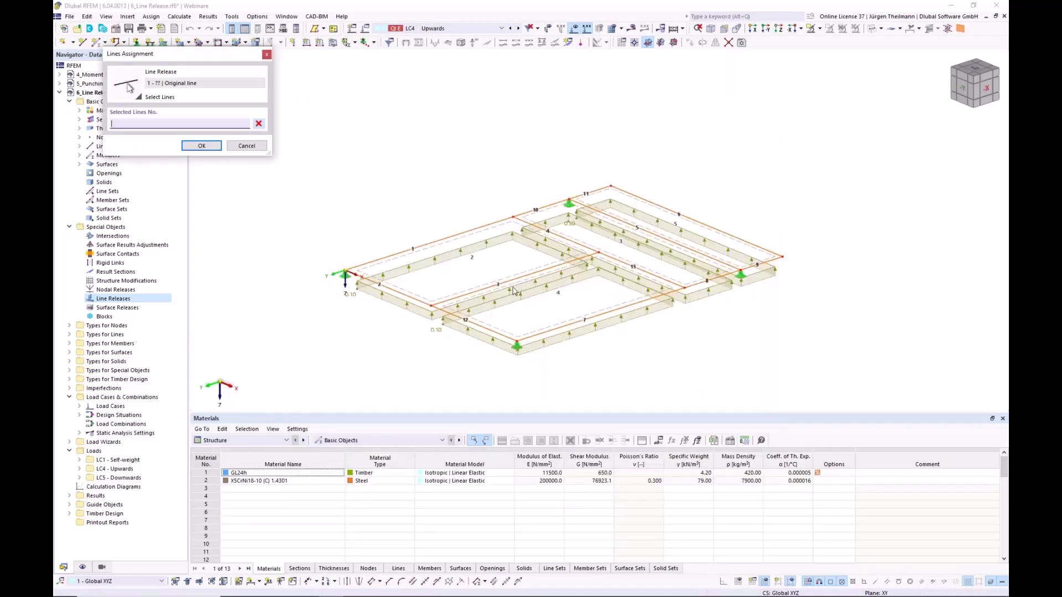
left_click(516, 274)
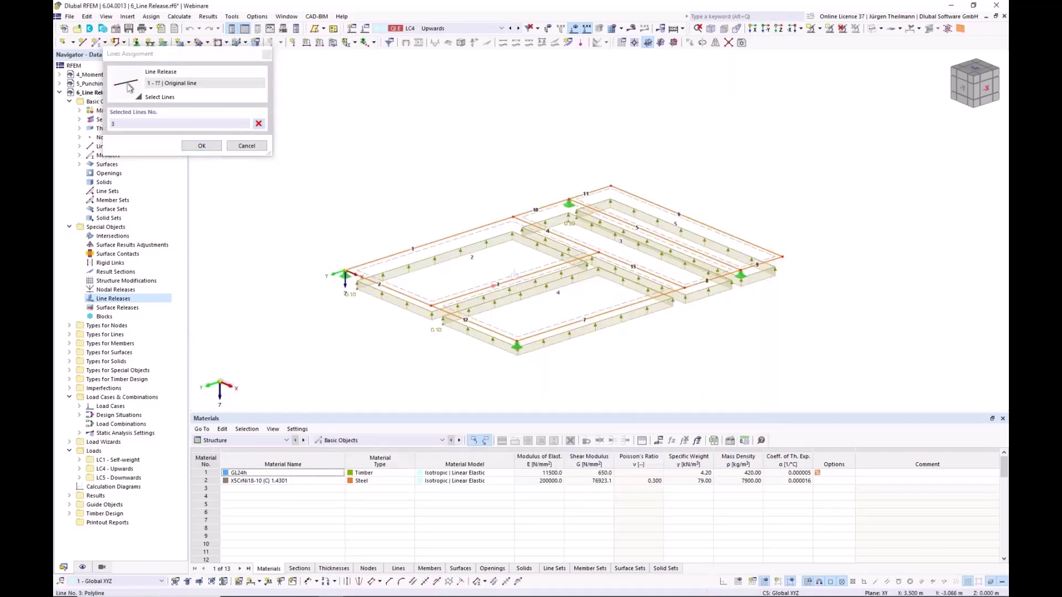
left_click(202, 145)
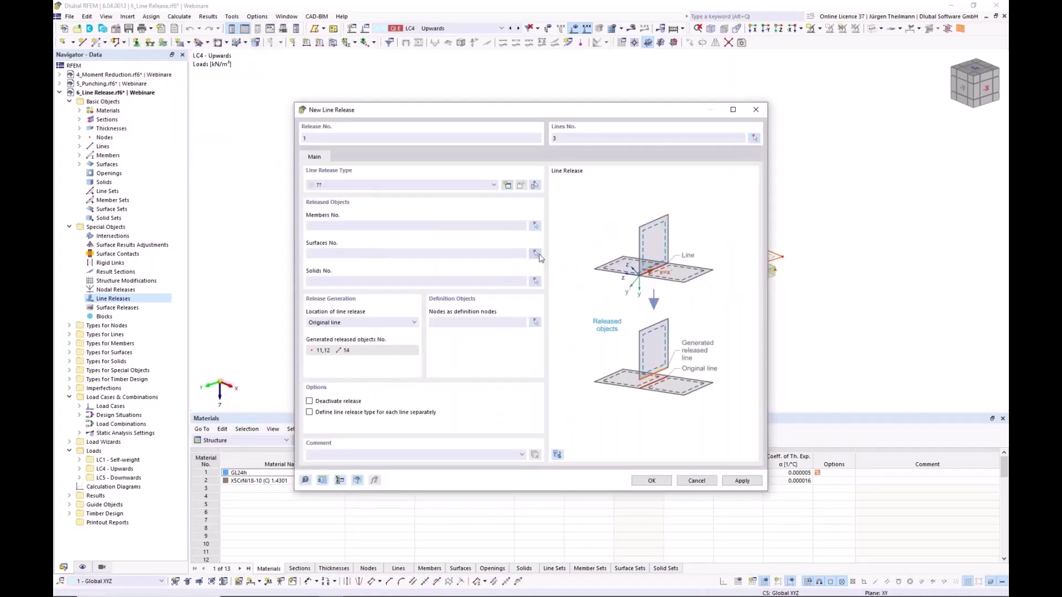
Assign surfaces 2 and 4 as the released objects of the line release.
left_click(535, 254)
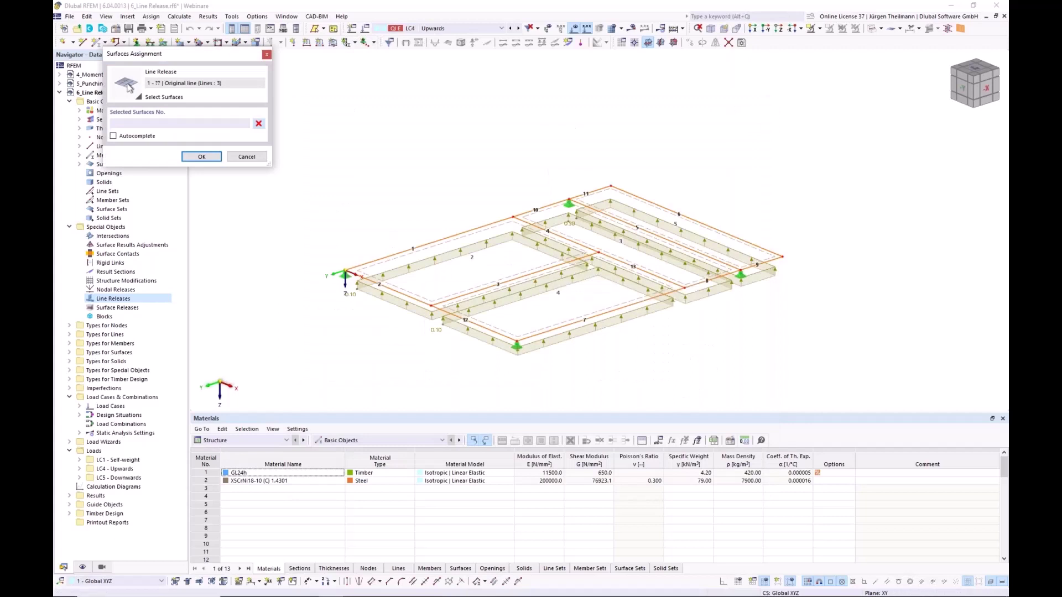
left_click(526, 290)
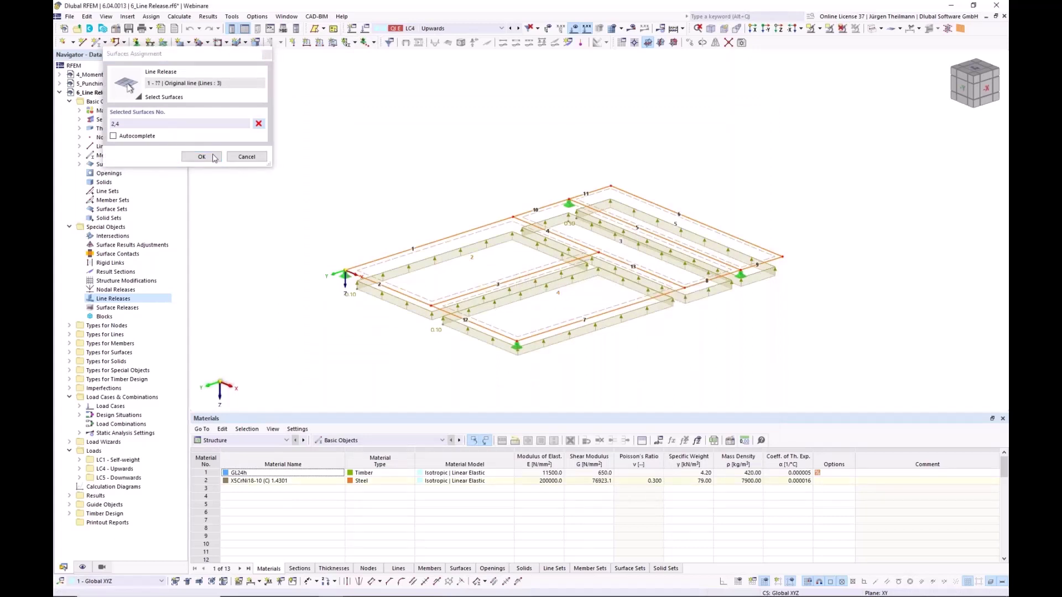
left_click(472, 305)
key("Return")
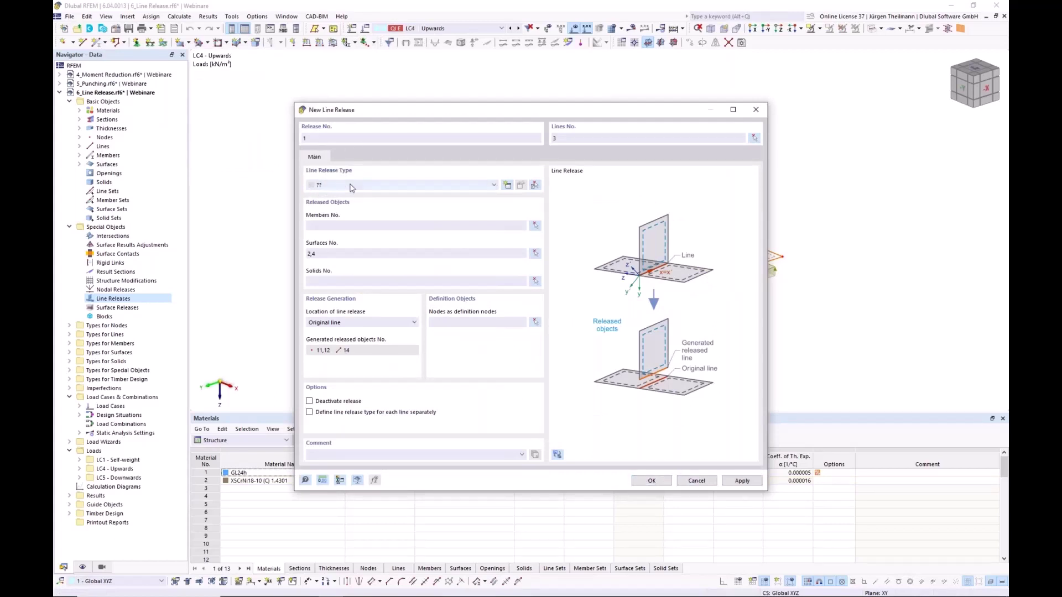
Create a line release type that frees translation uz with the nonlinearity Fixed if positive vz.
left_click(506, 187)
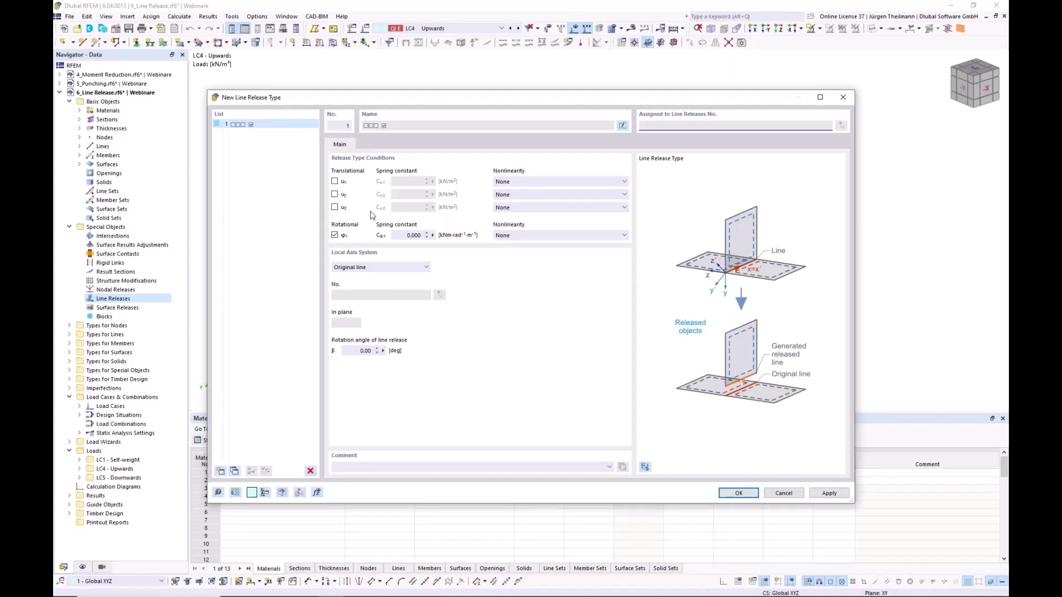
left_click(335, 208)
left_click(517, 210)
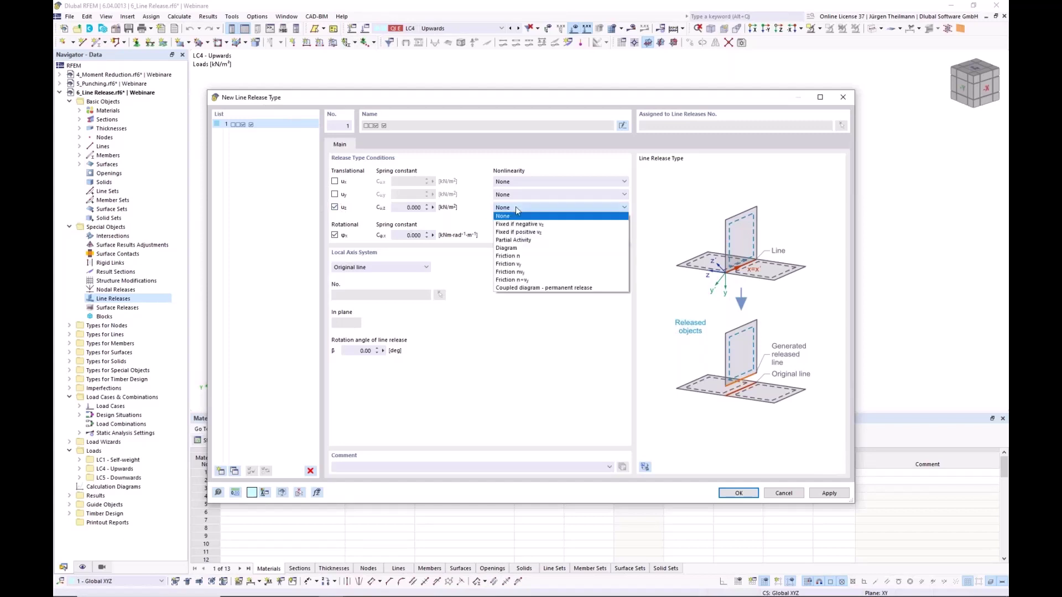
left_click(530, 233)
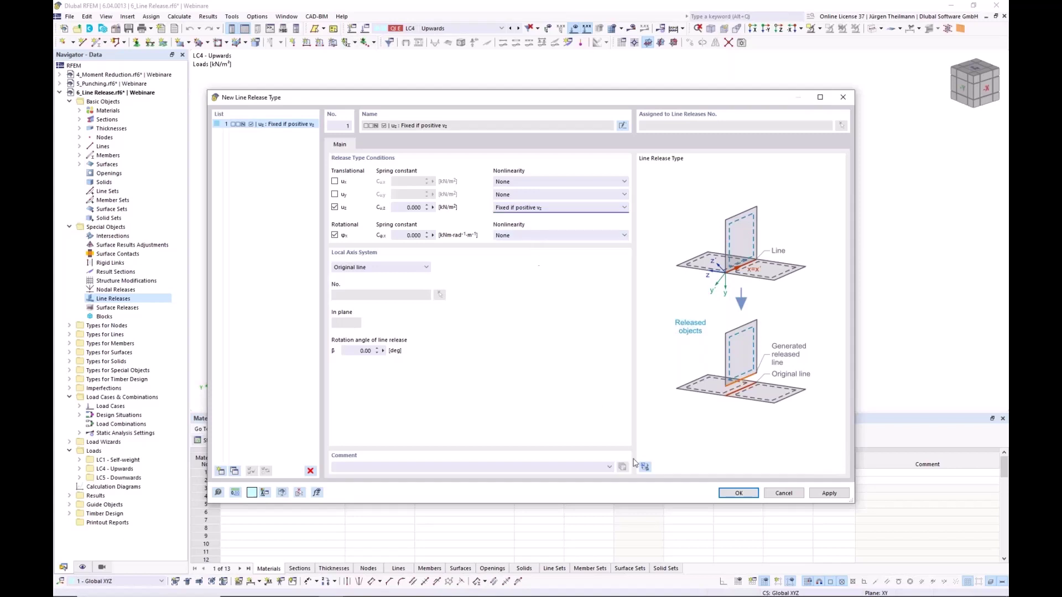
left_click(730, 497)
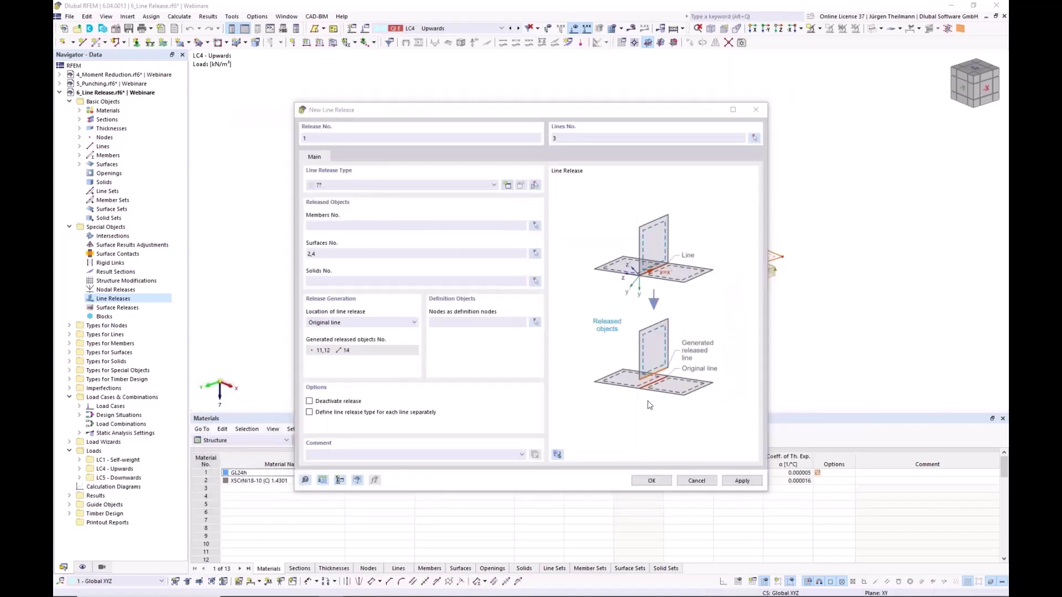
Finish the release on line 3 by adding definition nodes 5 and 6 and accepting deletion of the existing results and mesh.
left_click(652, 481)
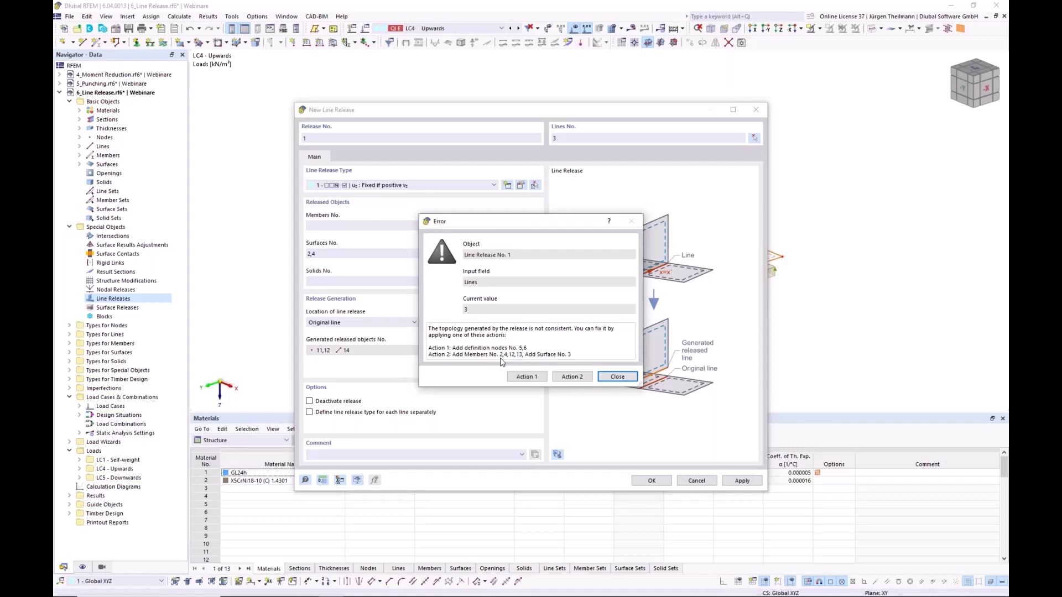
left_click(522, 377)
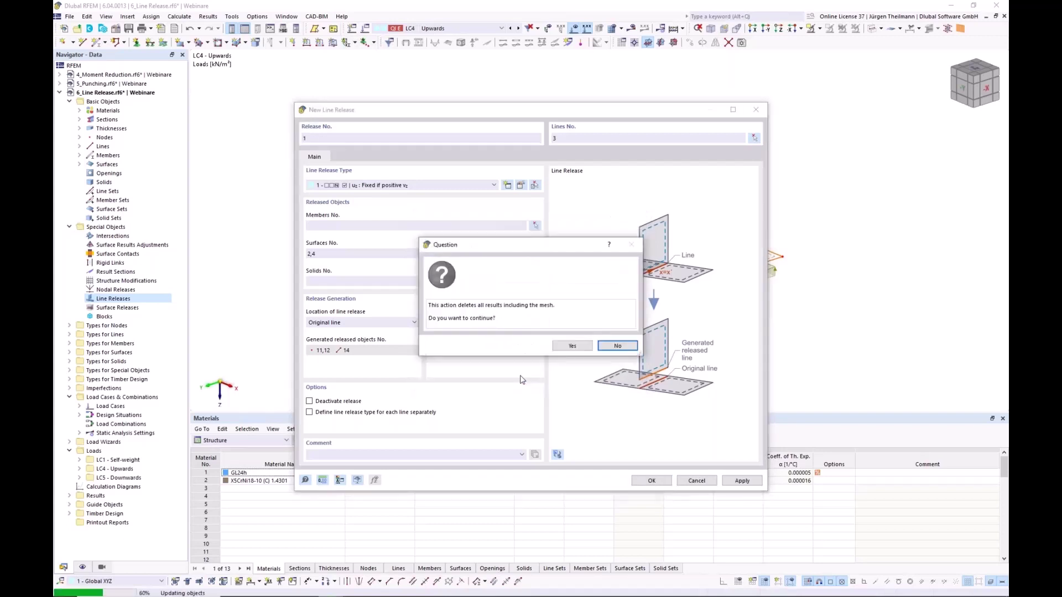
left_click(570, 348)
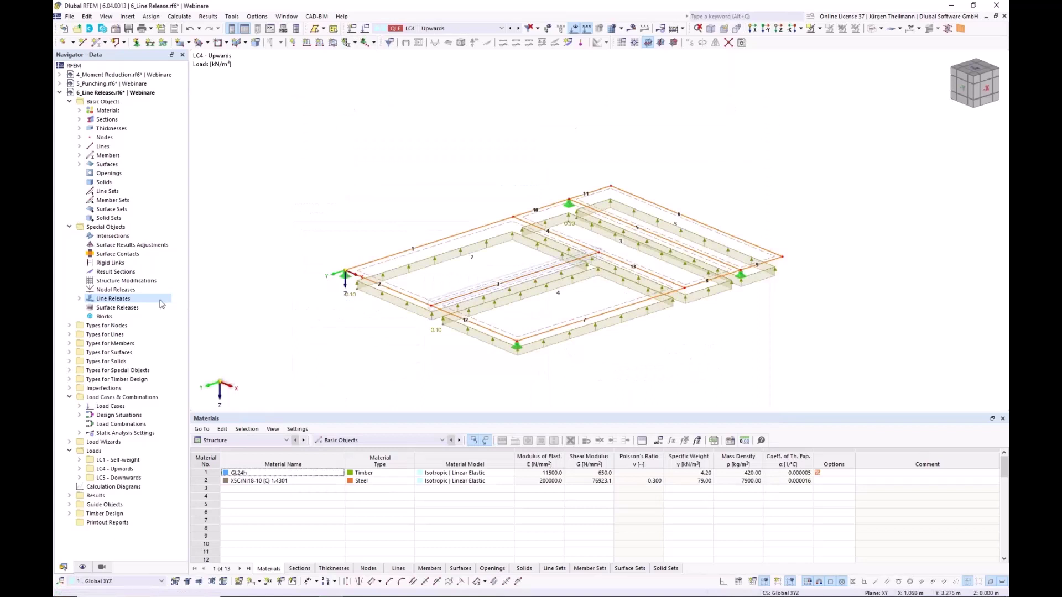
Create a second line release on line 4 with surfaces 2 and 3 as released objects and definition nodes 2 and 6.
right_click(125, 299)
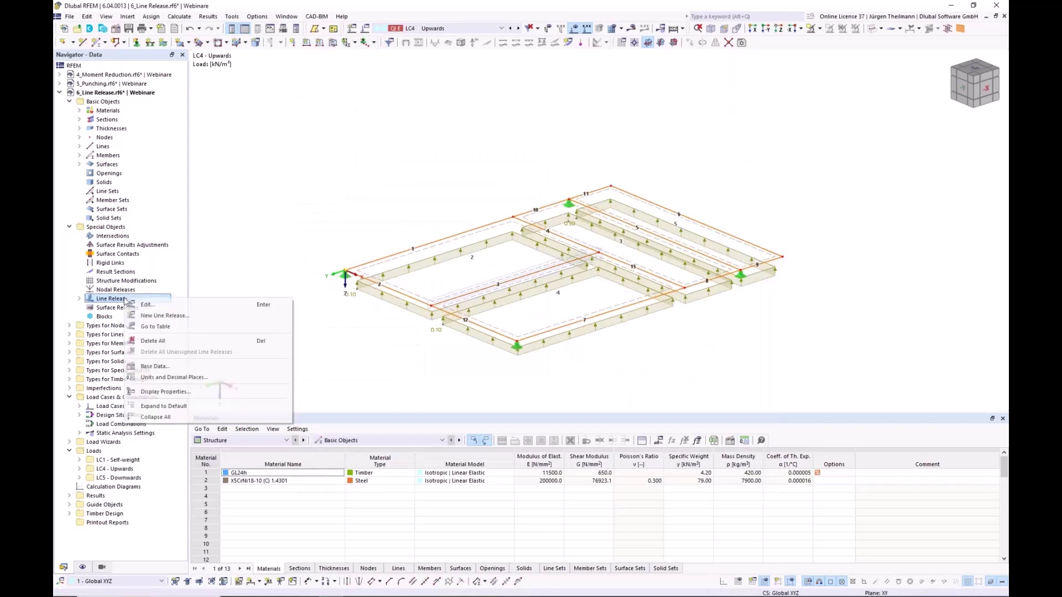
left_click(161, 316)
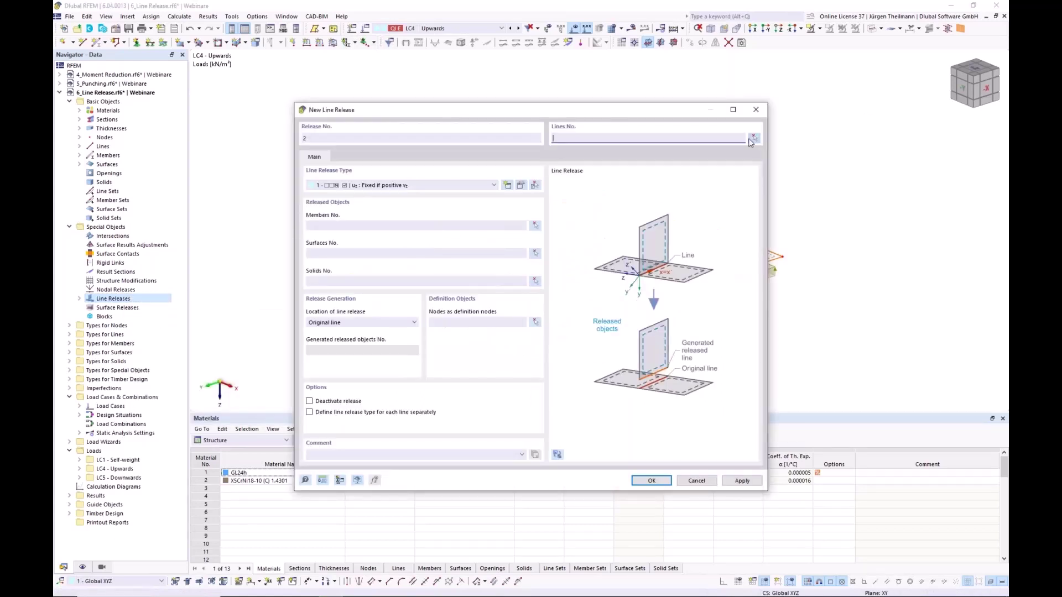
left_click(754, 138)
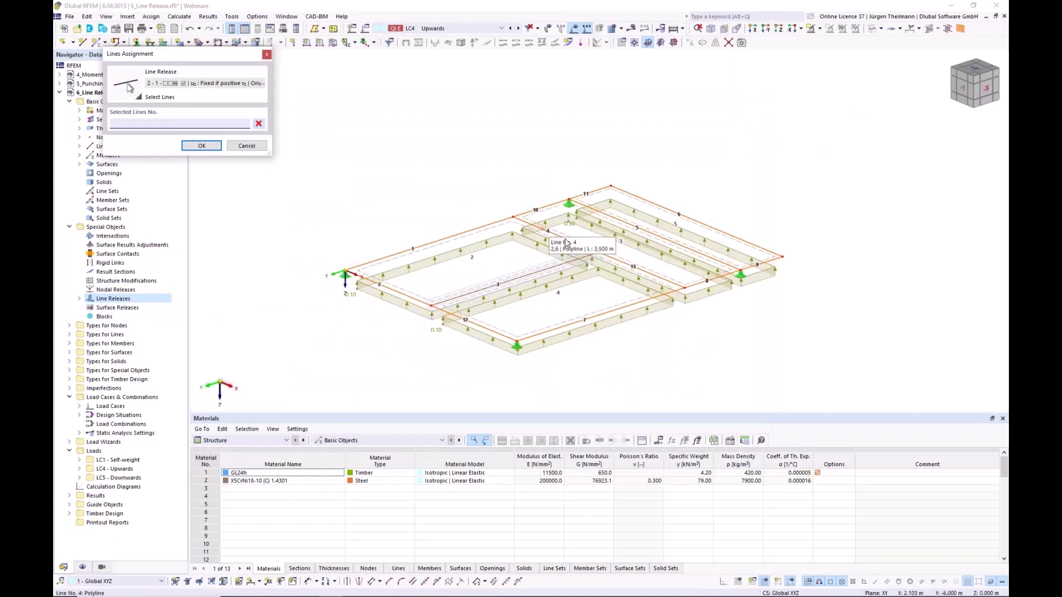
left_click(575, 250)
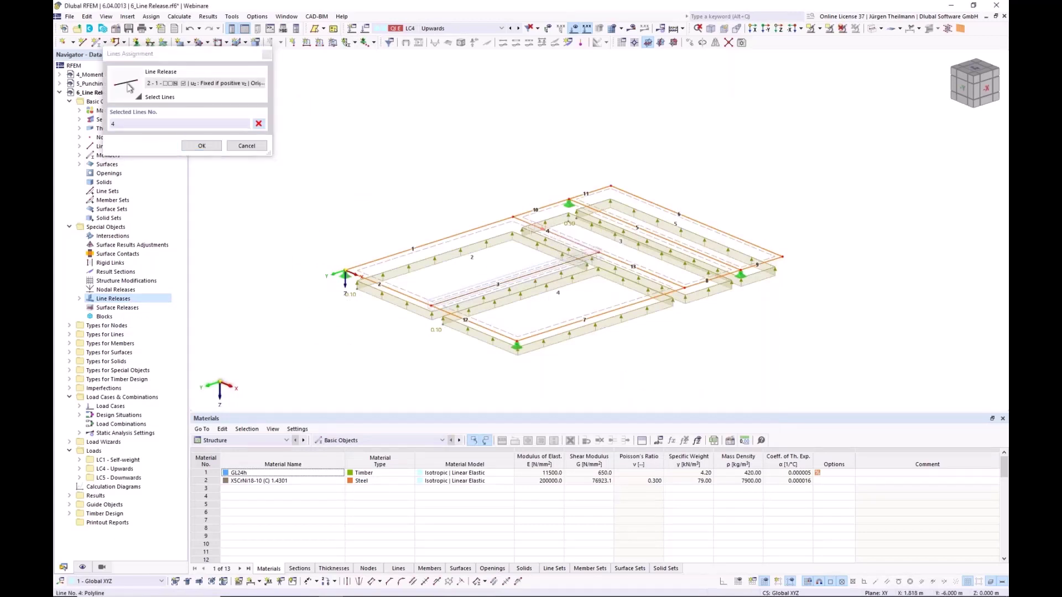
left_click(201, 146)
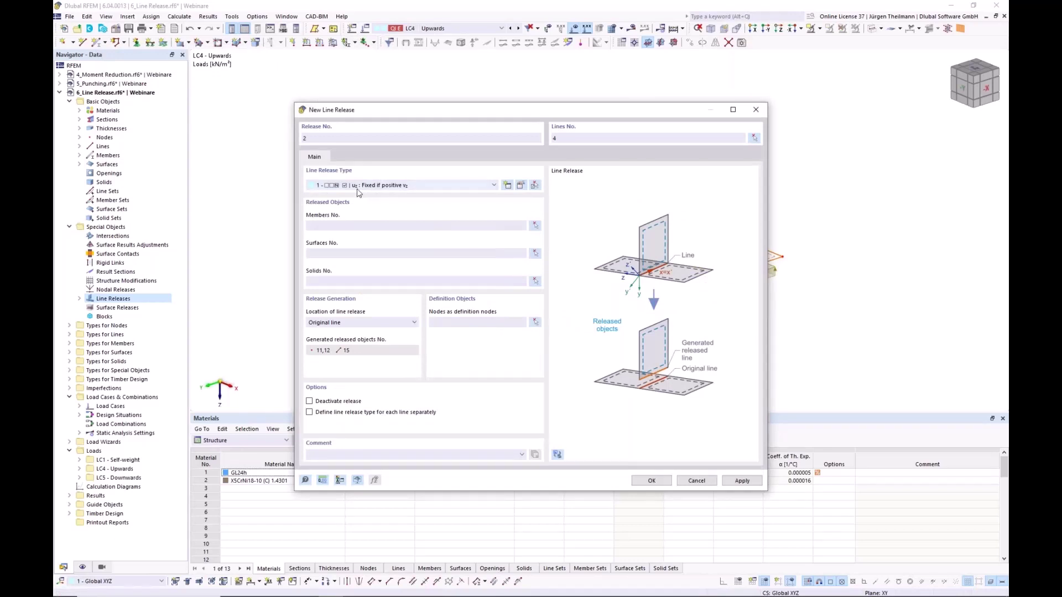
left_click(534, 254)
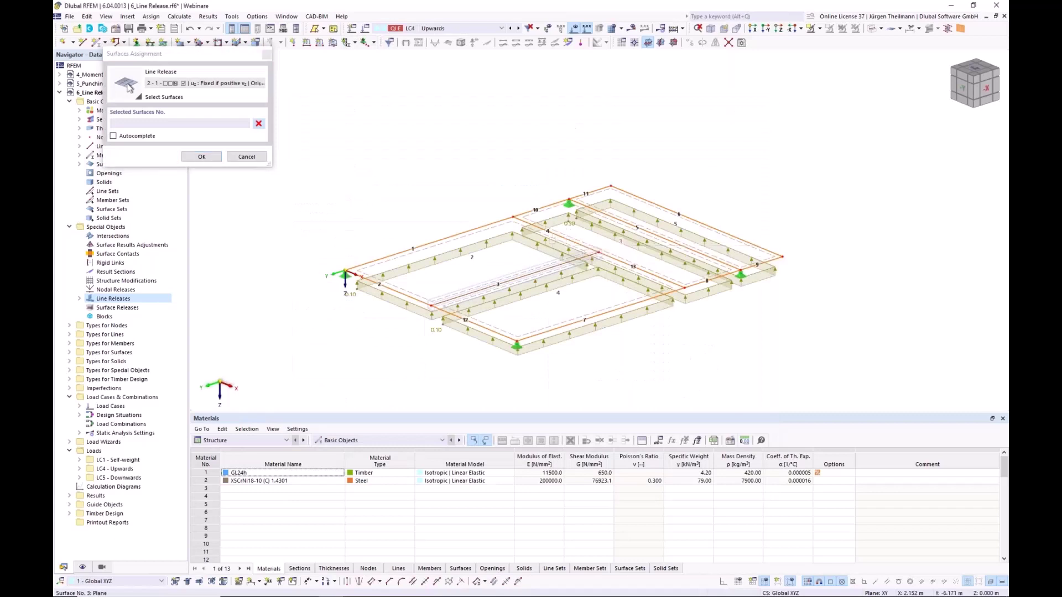
left_click(553, 243)
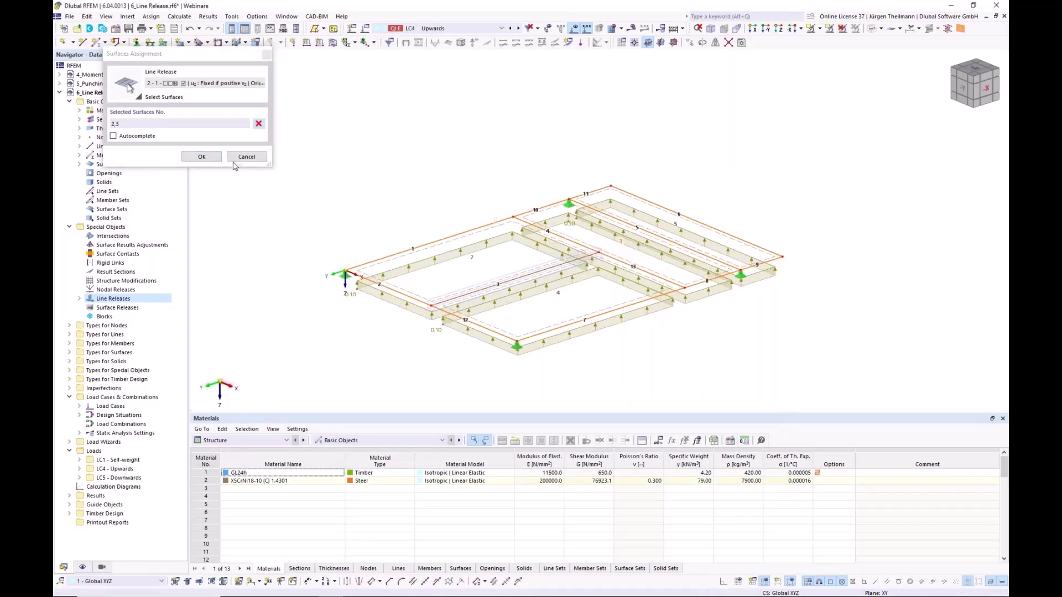
left_click(189, 157)
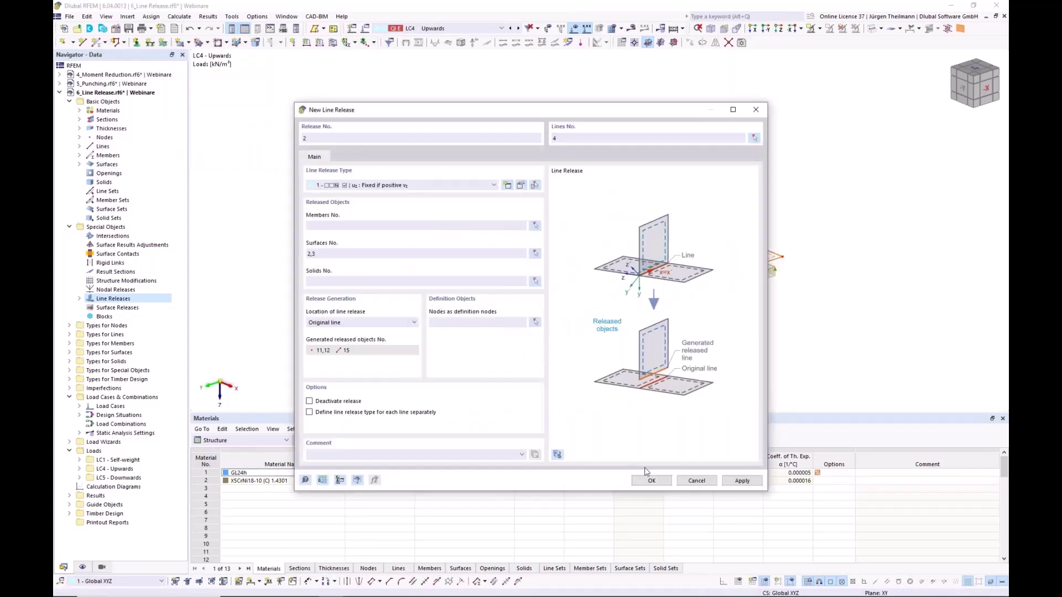
left_click(651, 481)
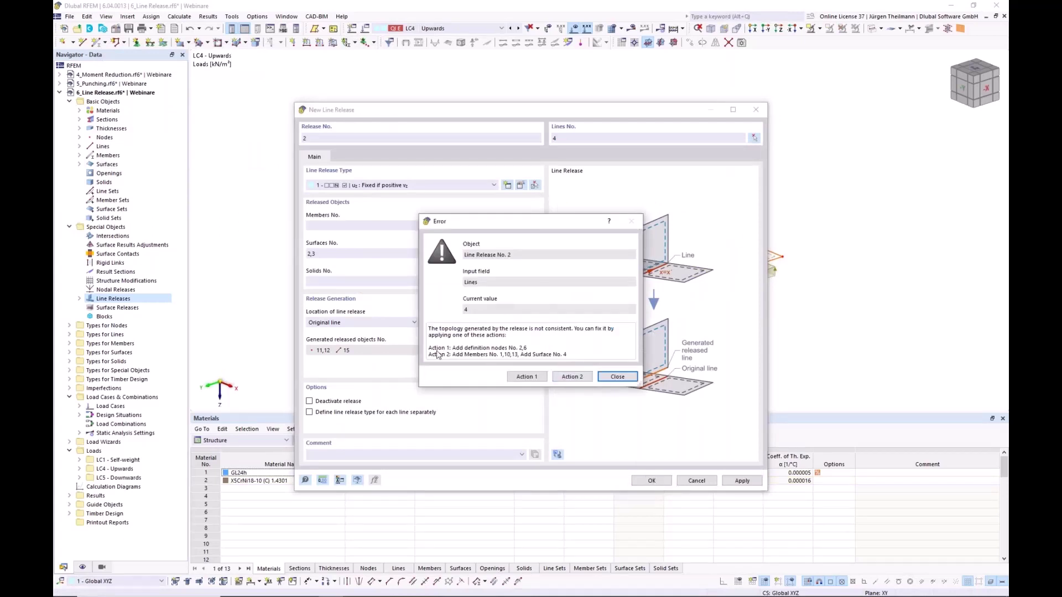
left_click(527, 376)
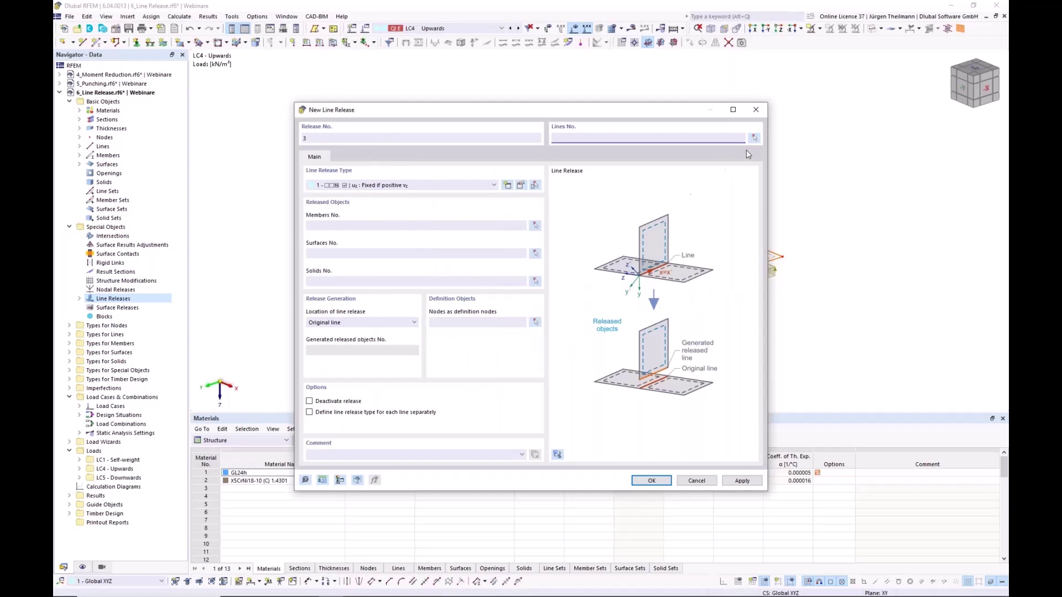
Create a third line release on line 13 with surfaces 3 and 4 as released objects and definition nodes 6 and 8.
left_click(755, 138)
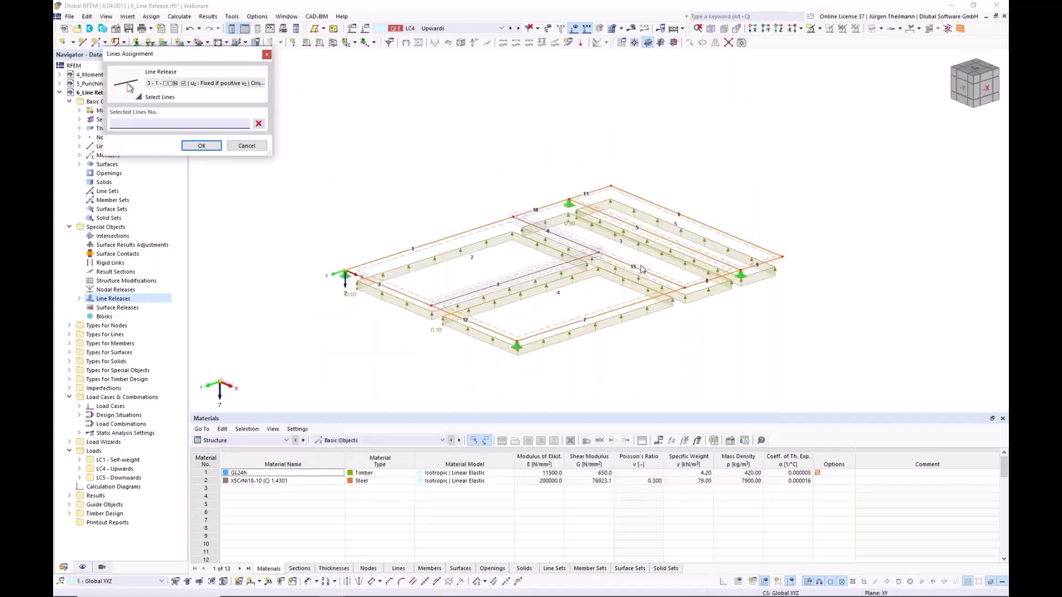
left_click(188, 145)
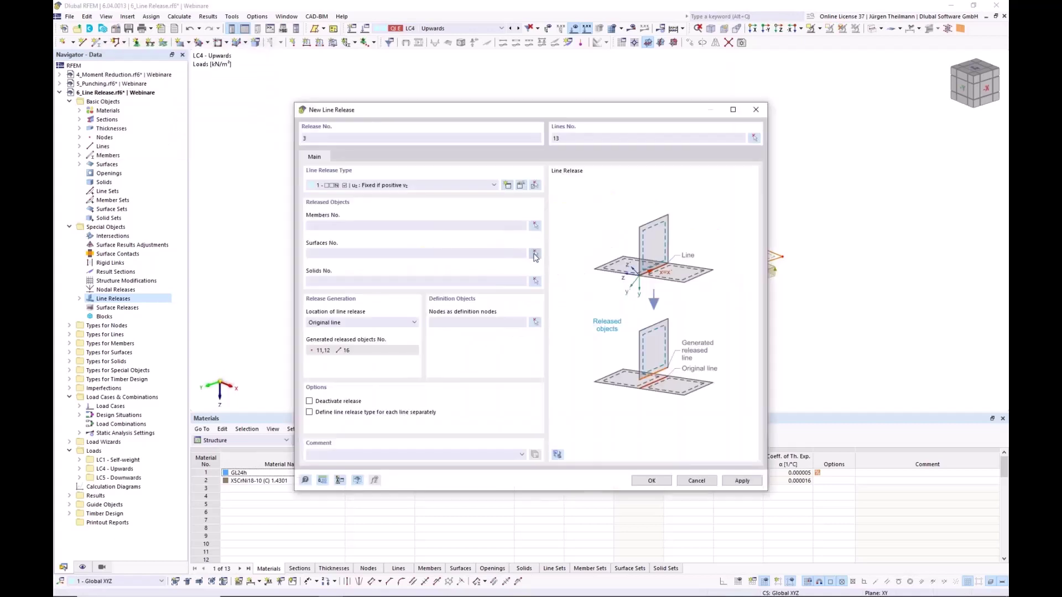
left_click(537, 258)
left_click(615, 252)
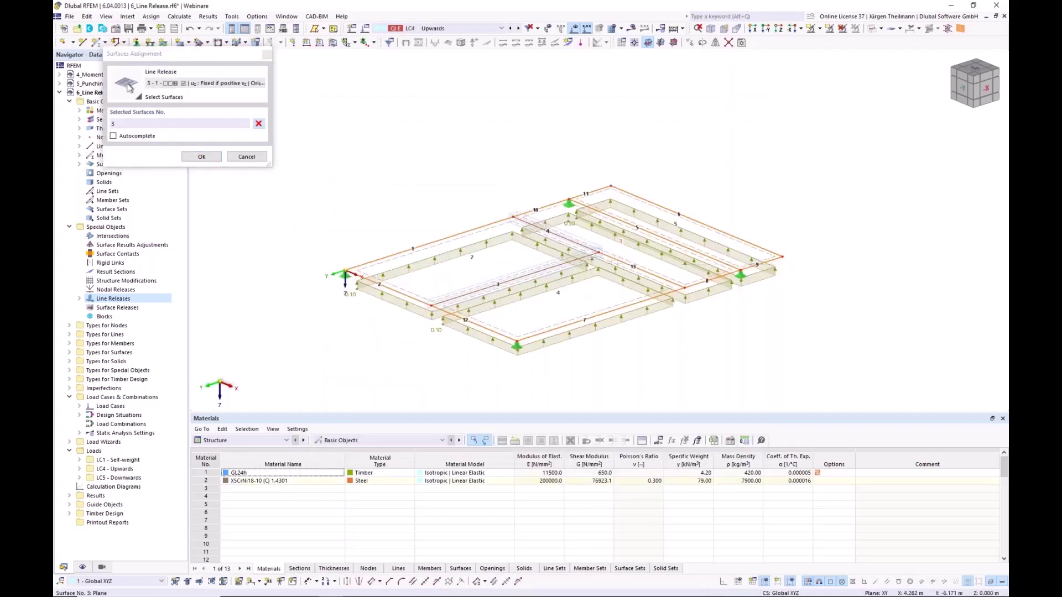
left_click(581, 280)
left_click(202, 157)
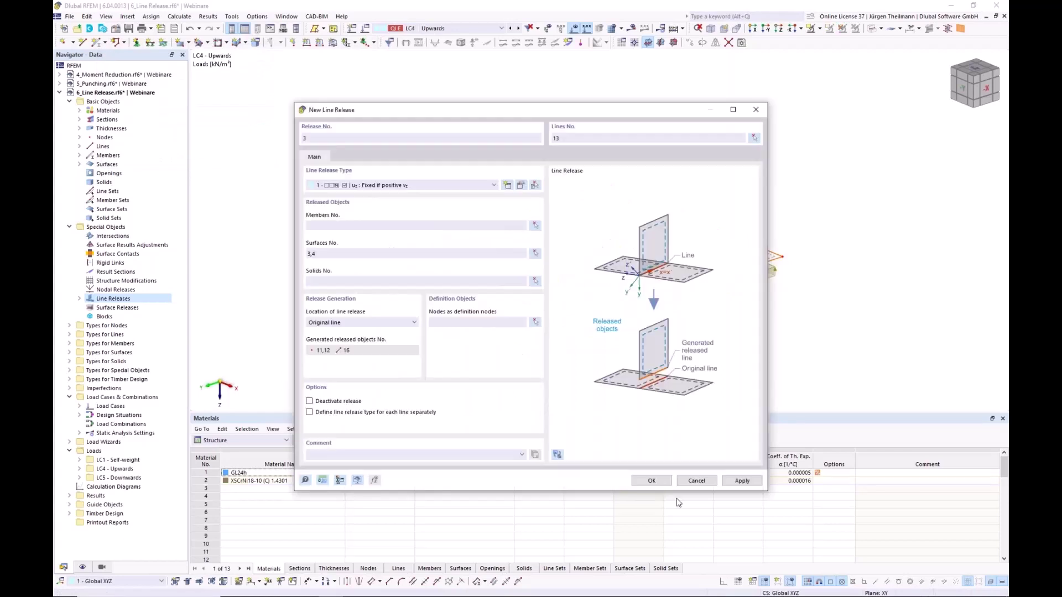
left_click(654, 483)
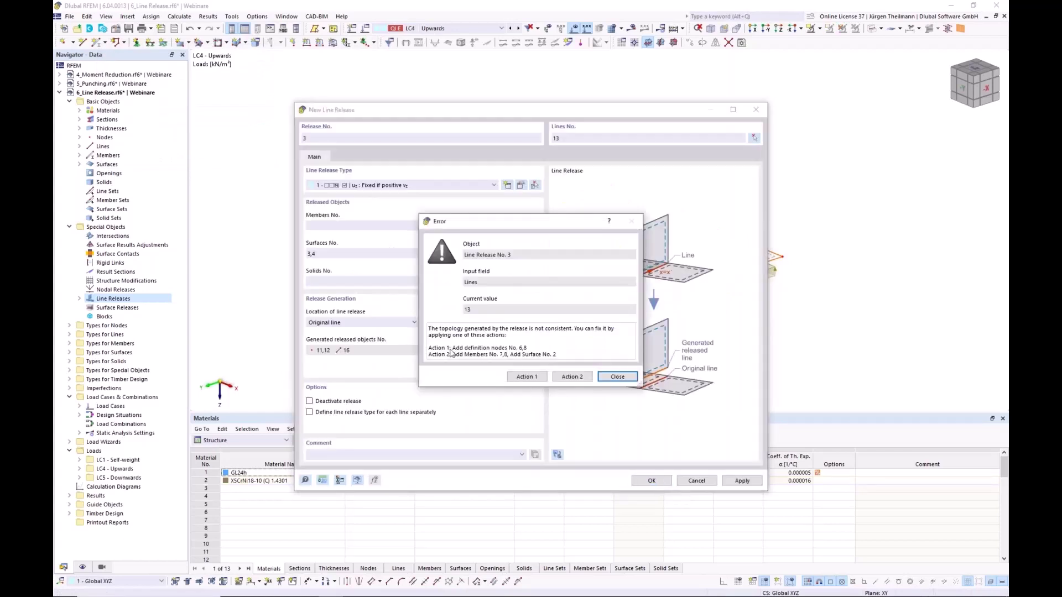
left_click(518, 379)
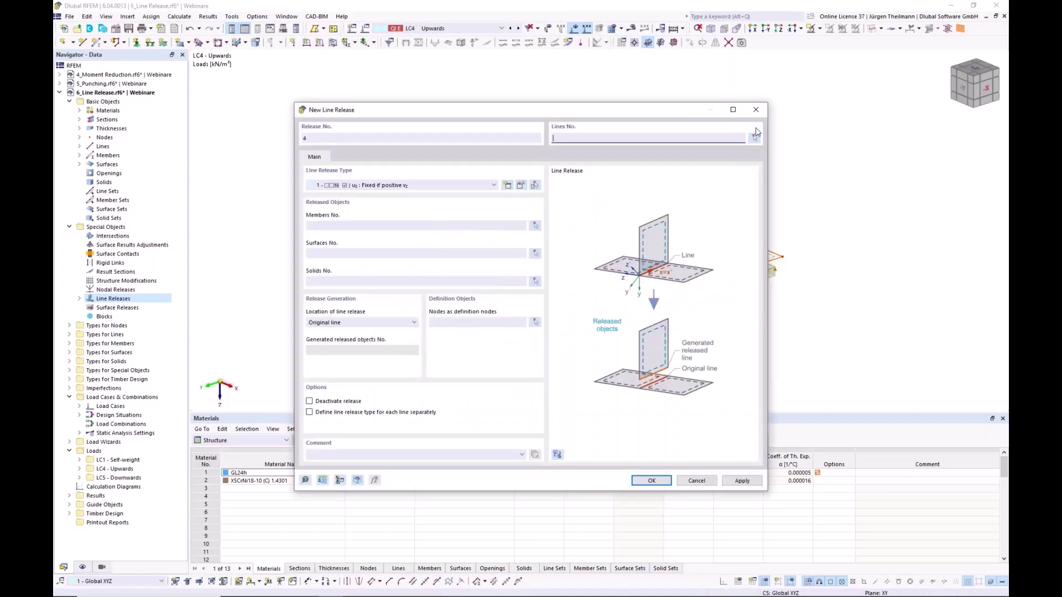
Create a fourth line release on line 5 with surfaces 3 and 5 as released objects and definition nodes 3 and 9.
left_click(755, 137)
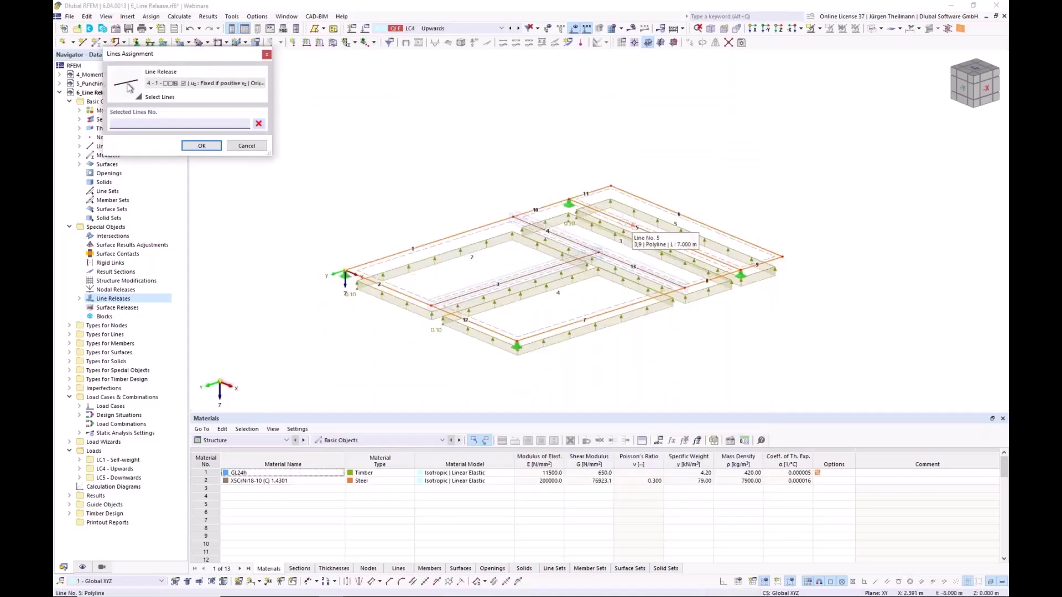
left_click(201, 145)
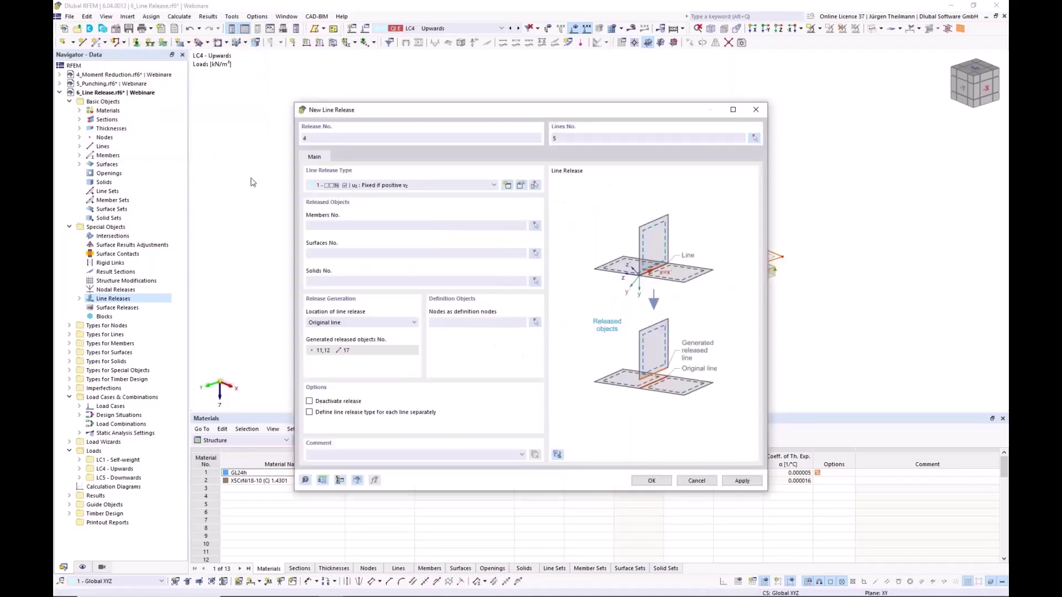
left_click(536, 253)
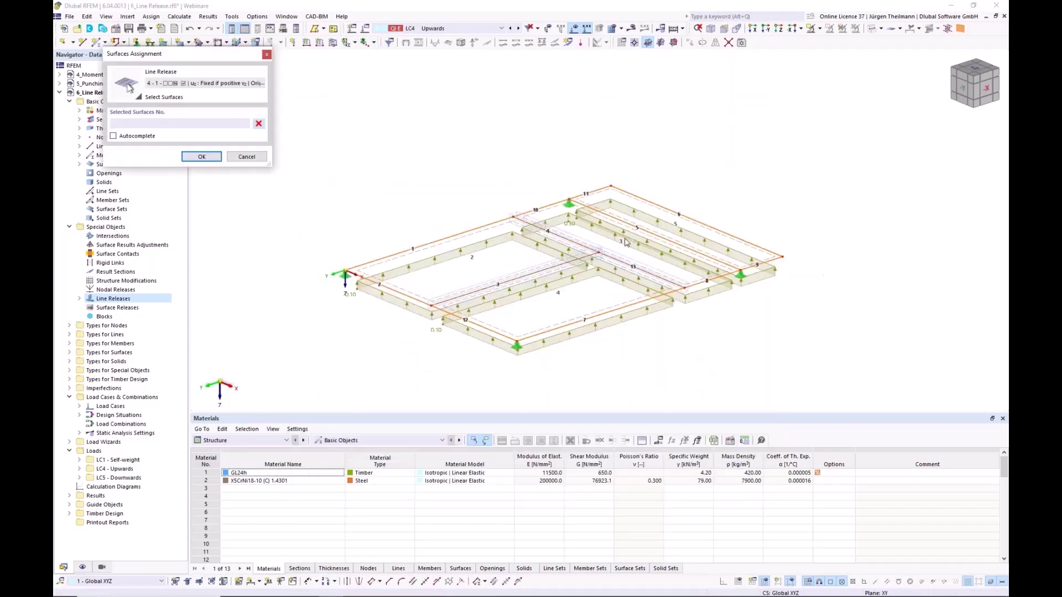
left_click(630, 218)
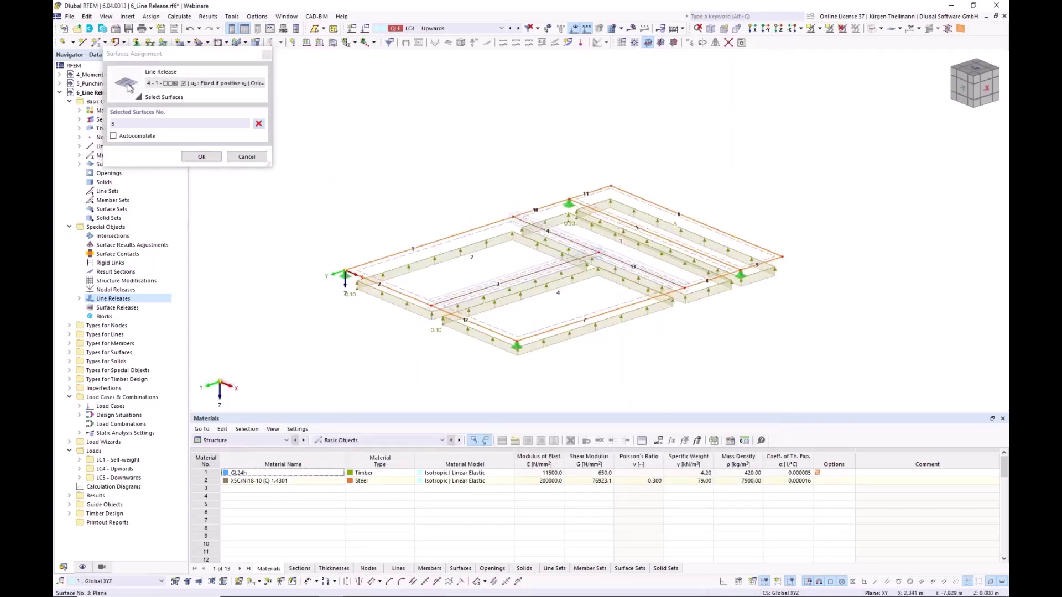
left_click(617, 228)
left_click(201, 157)
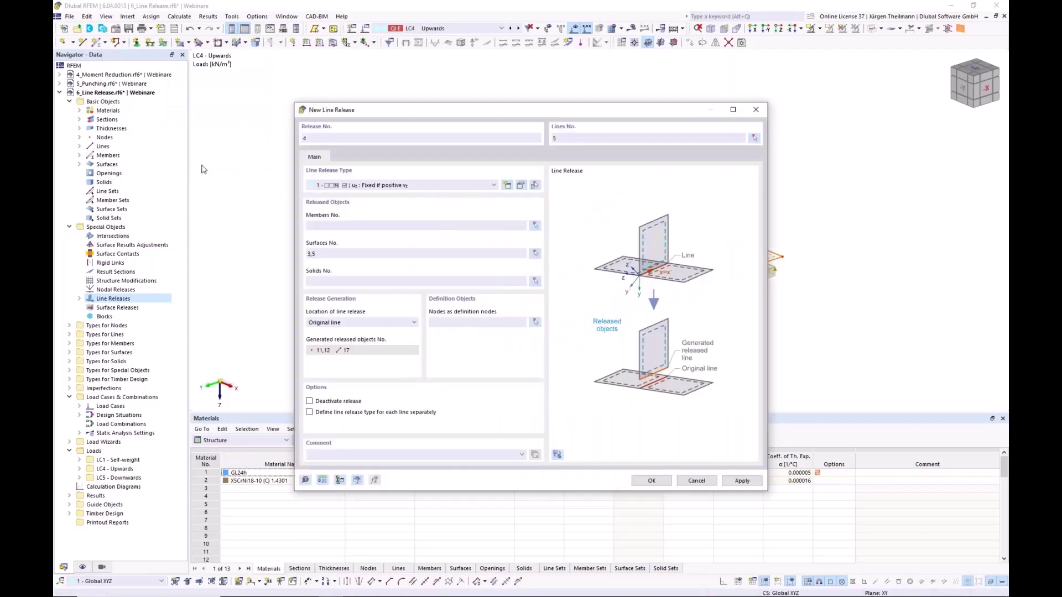
left_click(651, 480)
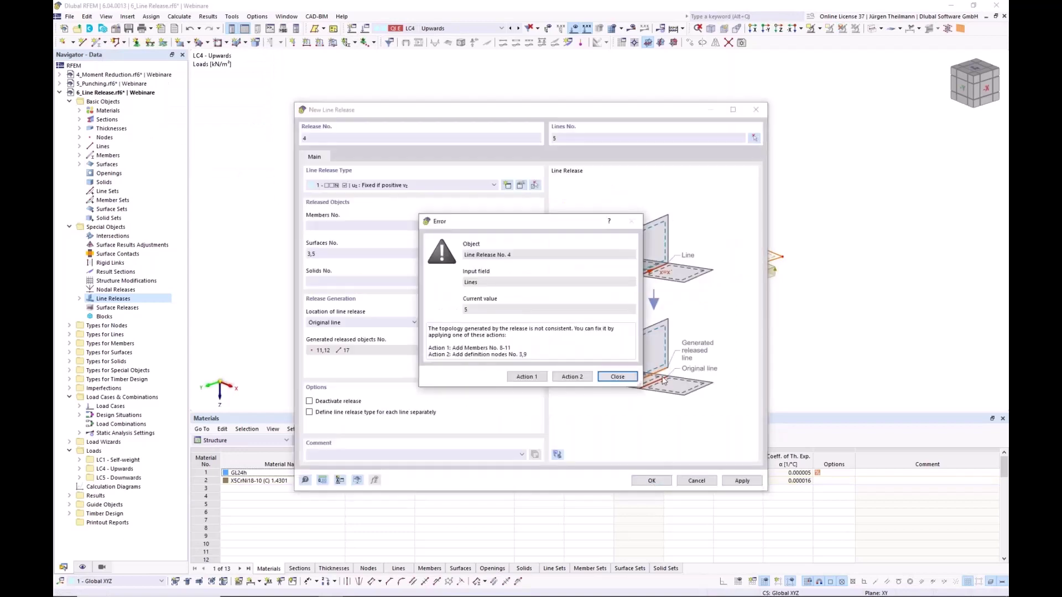
left_click(573, 377)
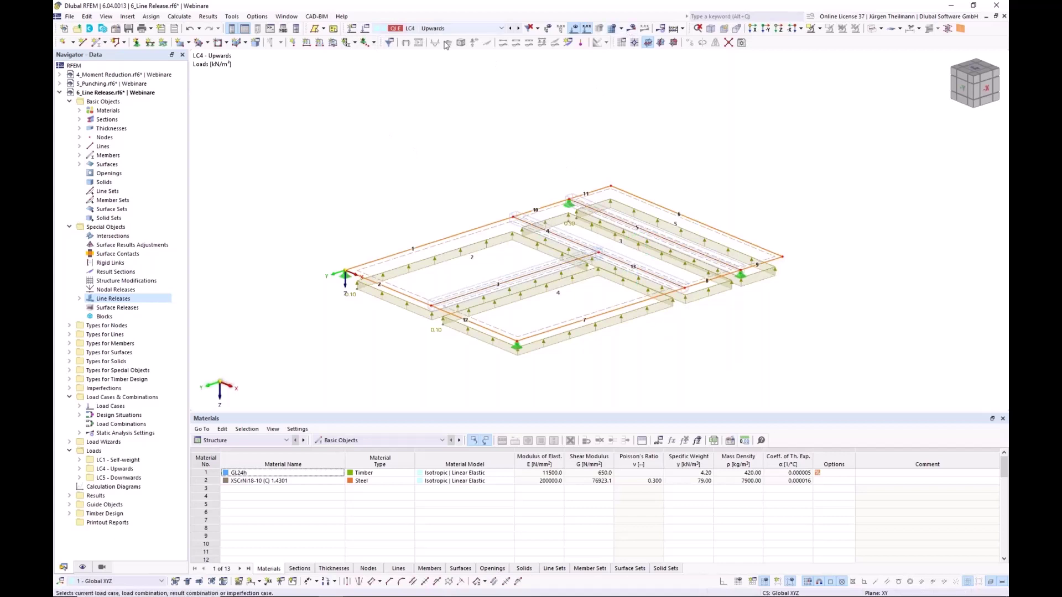
Calculate load case LC4 Upwards, examine its global deformations around the line releases, and hide the results again.
left_click(631, 29)
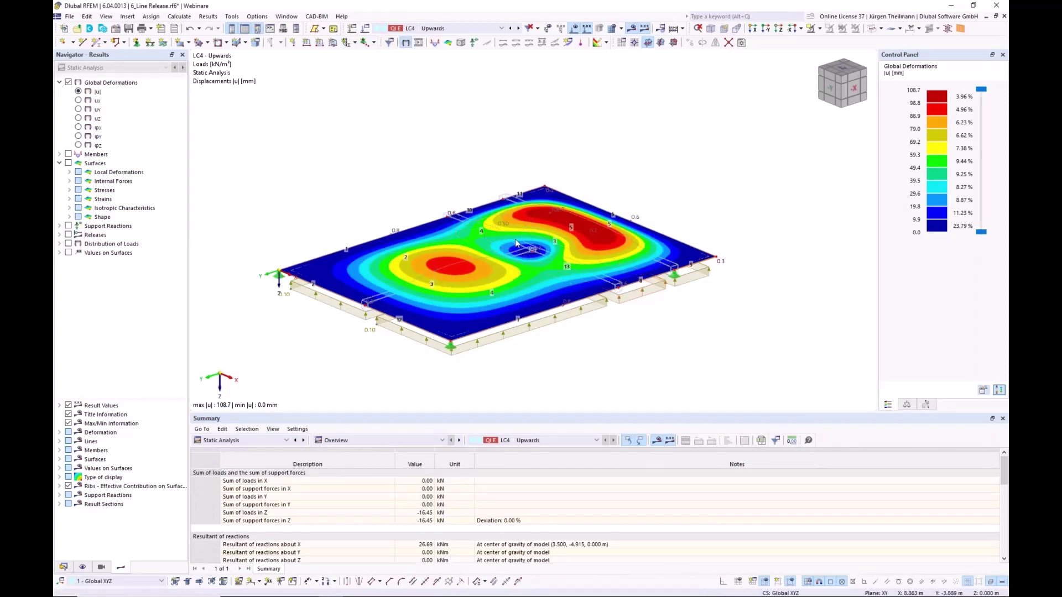
scroll(526, 258, "up", 4)
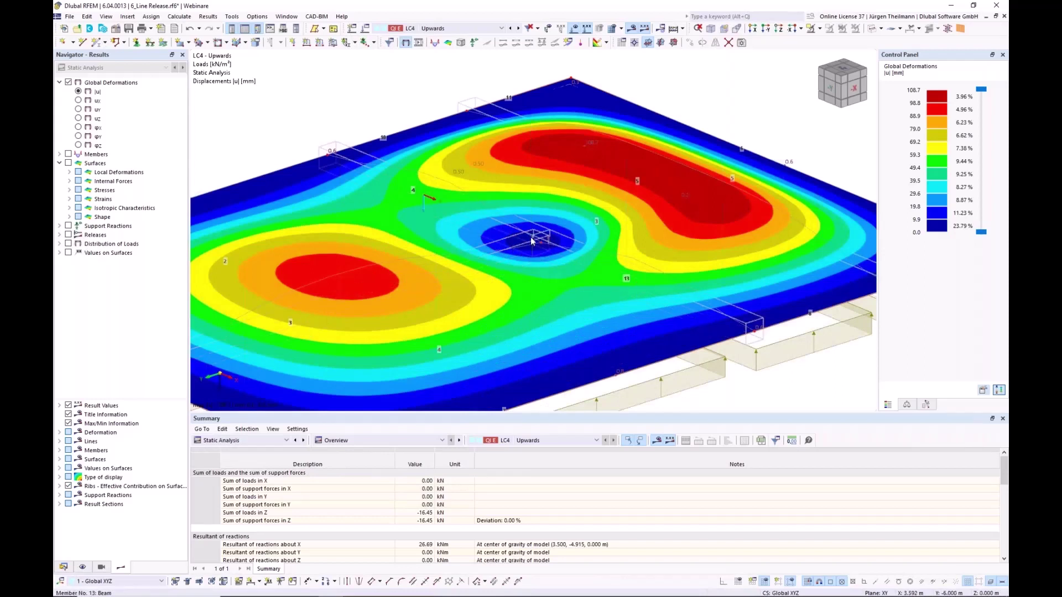
scroll(481, 249, "down", 3)
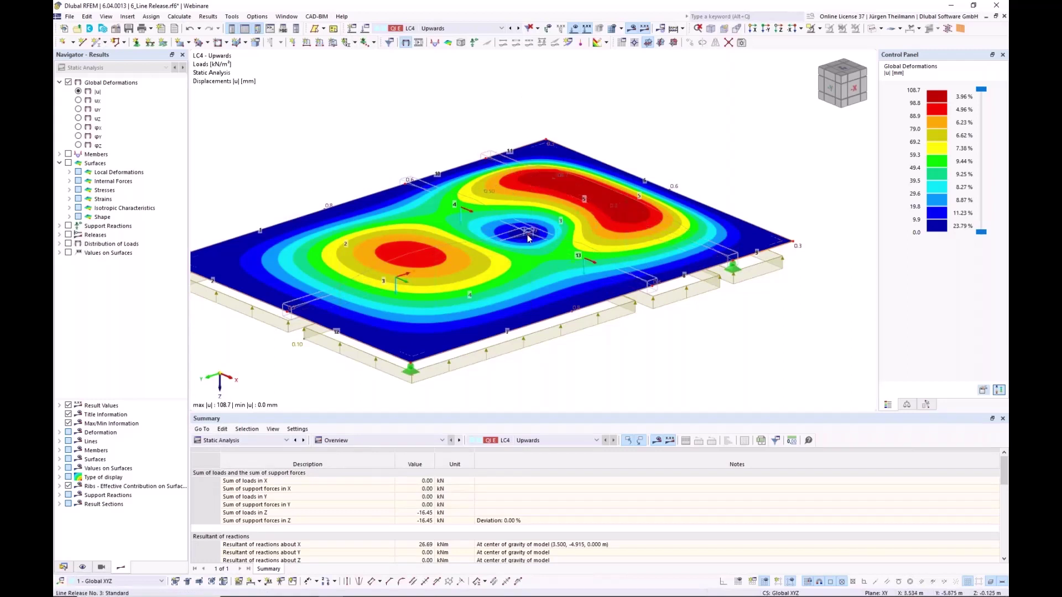
middle_click_drag(520, 243, 544, 227)
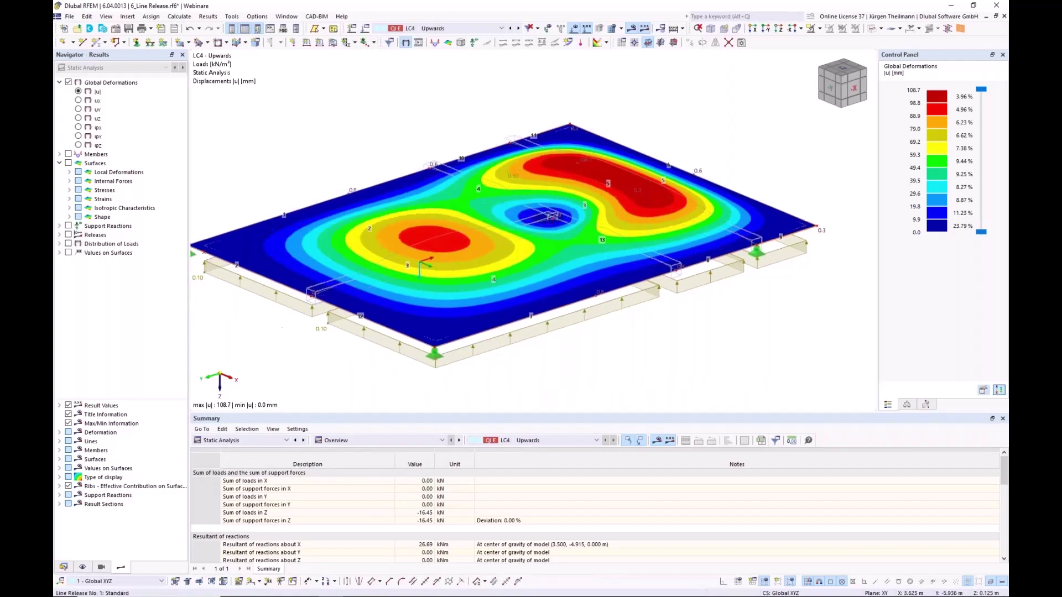
left_click(631, 29)
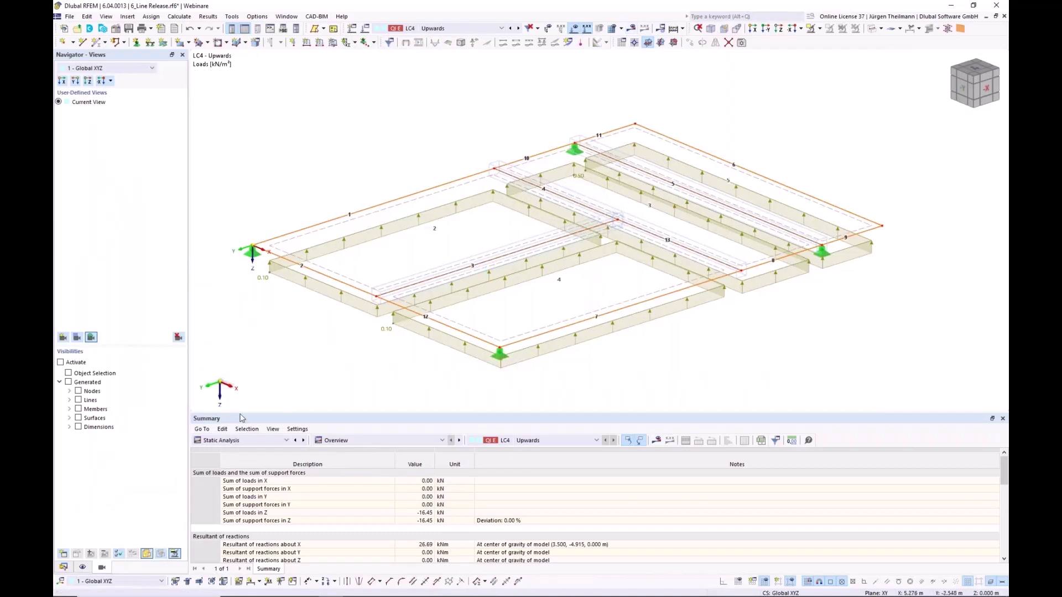
Hide the members in the display settings and examine the line releases between the surfaces more closely.
left_click(82, 568)
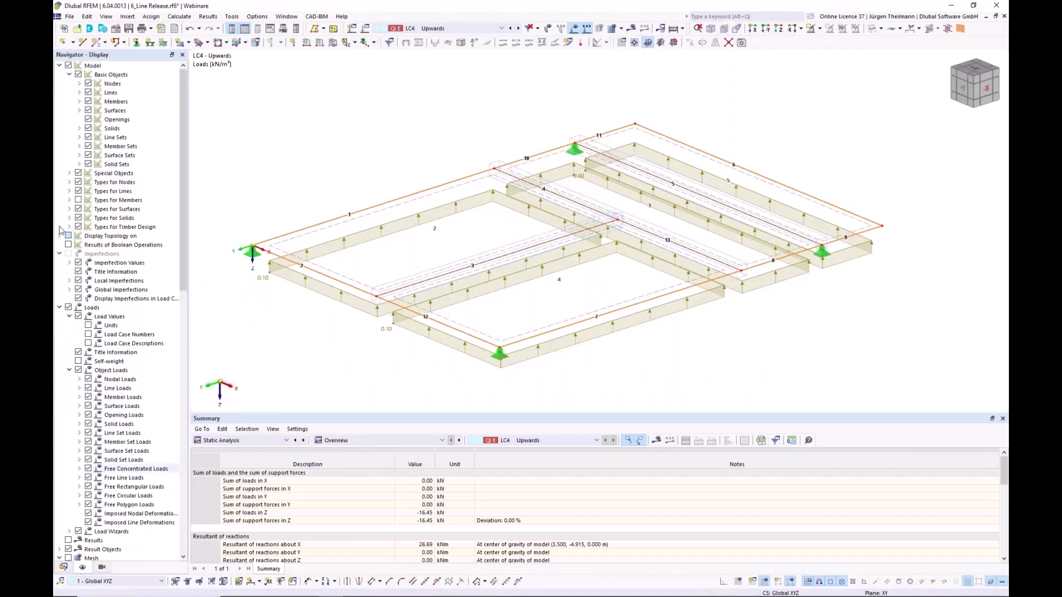
left_click(88, 102)
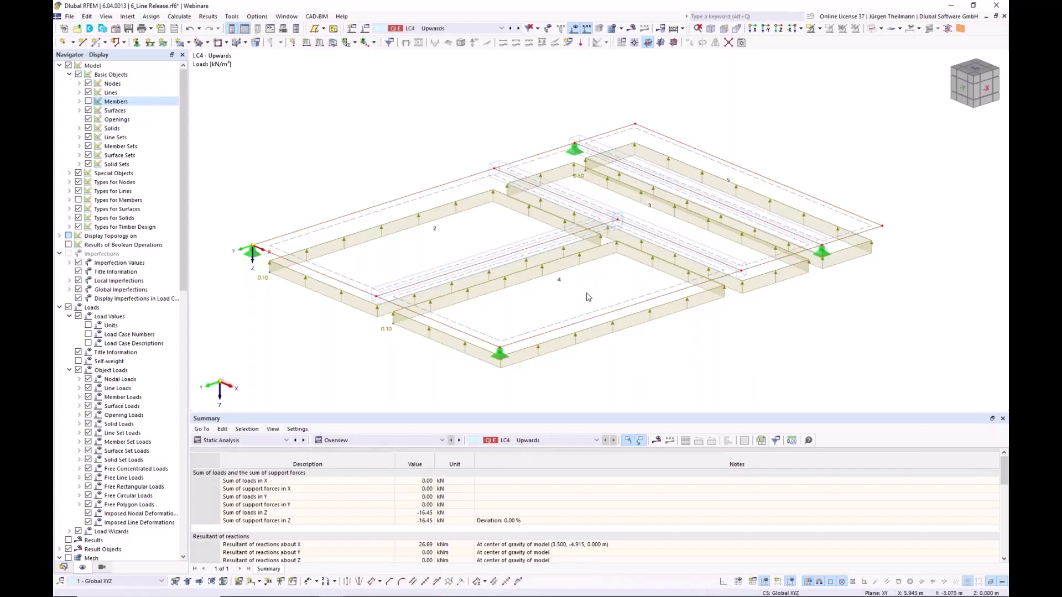
scroll(588, 297, "up", 2)
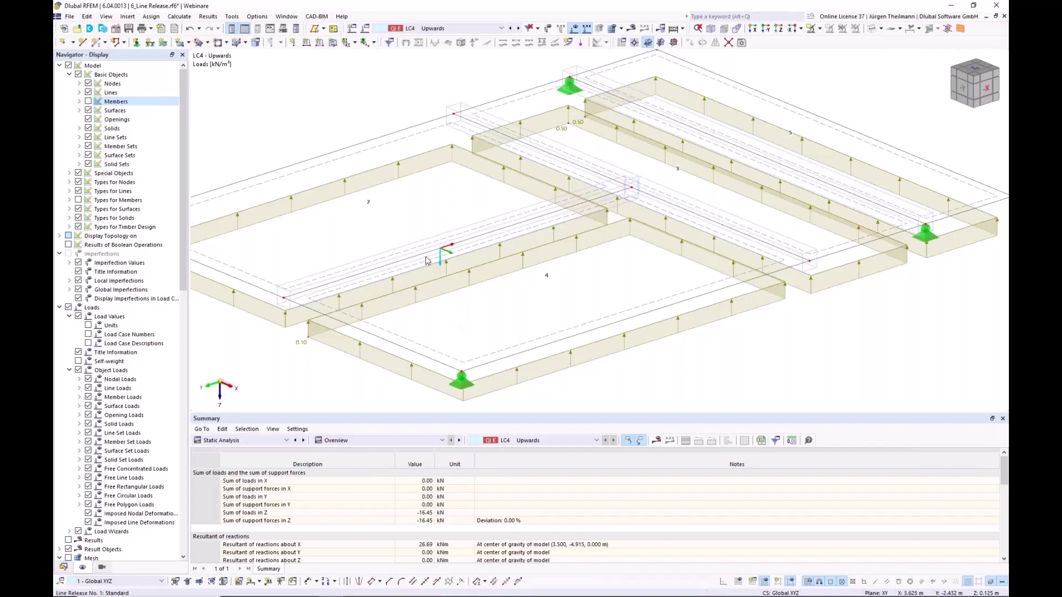
mouse_move(419, 256)
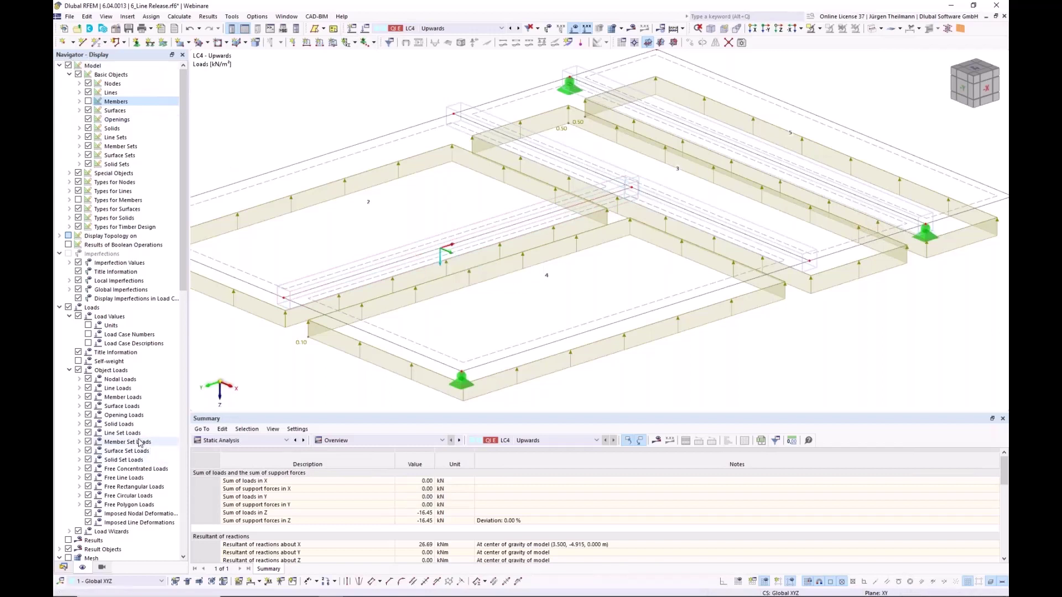
scroll(132, 436, "down", 6)
scroll(131, 437, "down", 15)
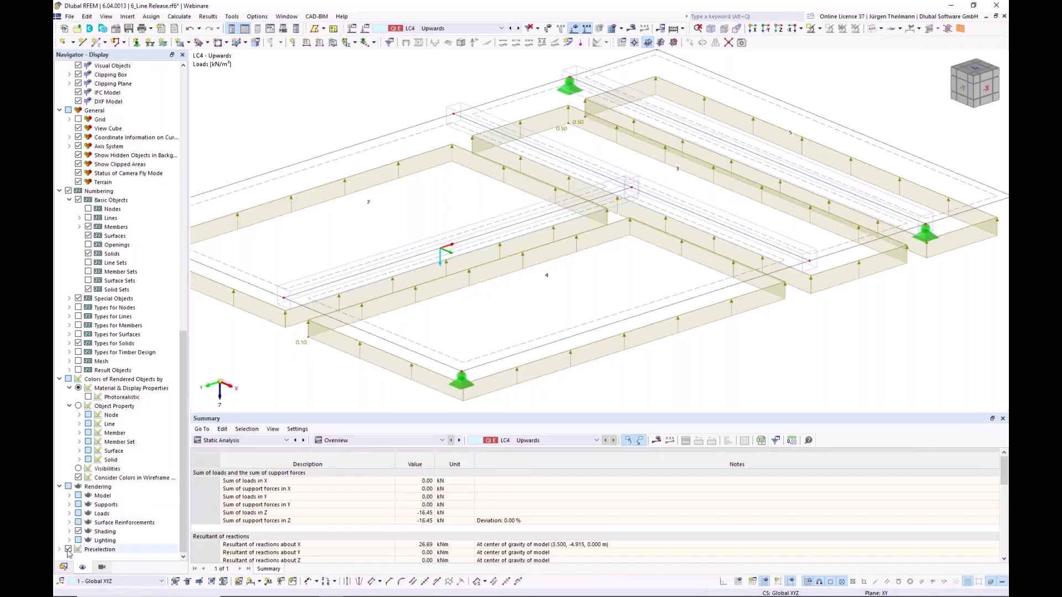
scroll(95, 481, "up", 2)
scroll(95, 481, "down", 18)
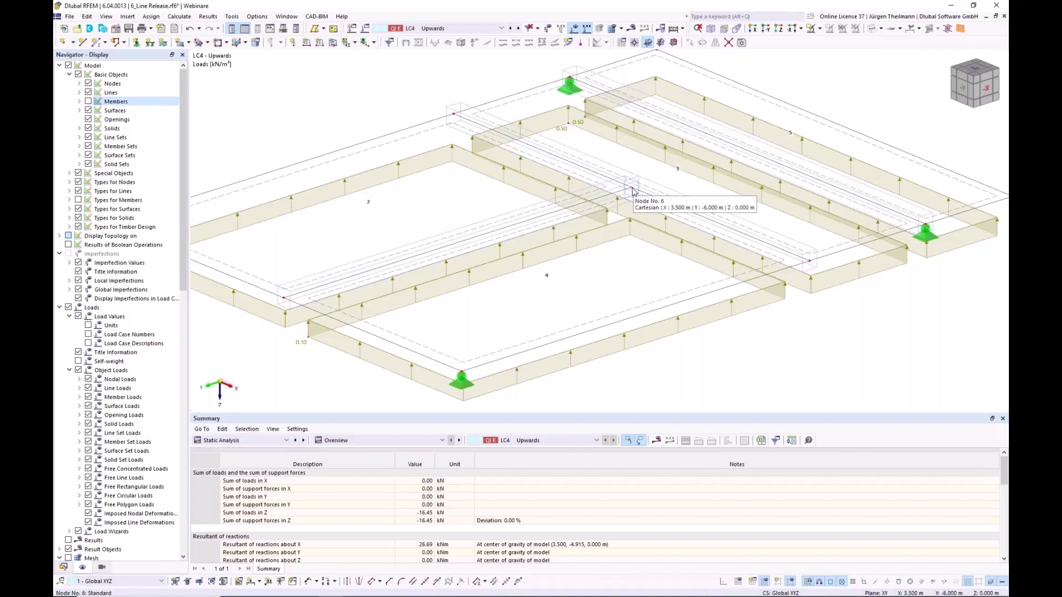
Remove definition node 6 from line release 1, apply the proposed fix that adds a surface, and allow the results to be deleted.
double_click(512, 214)
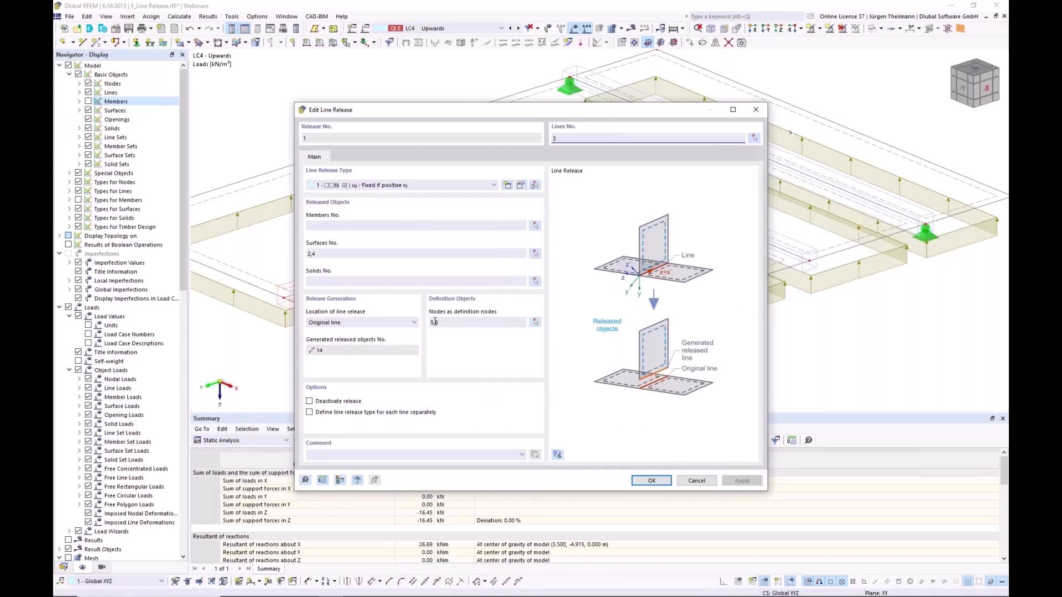
double_click(435, 322)
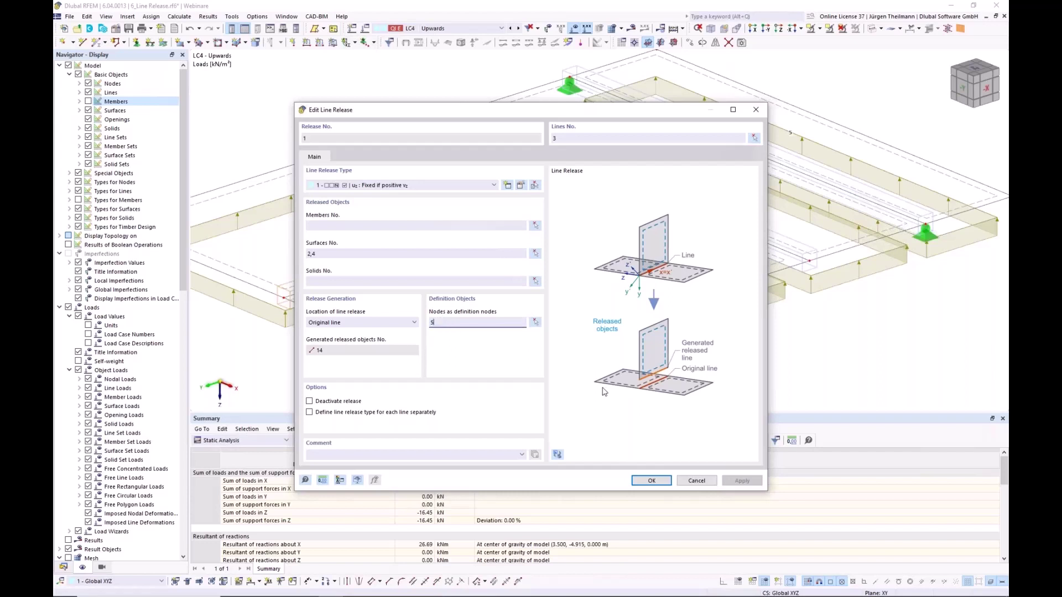
left_click(663, 484)
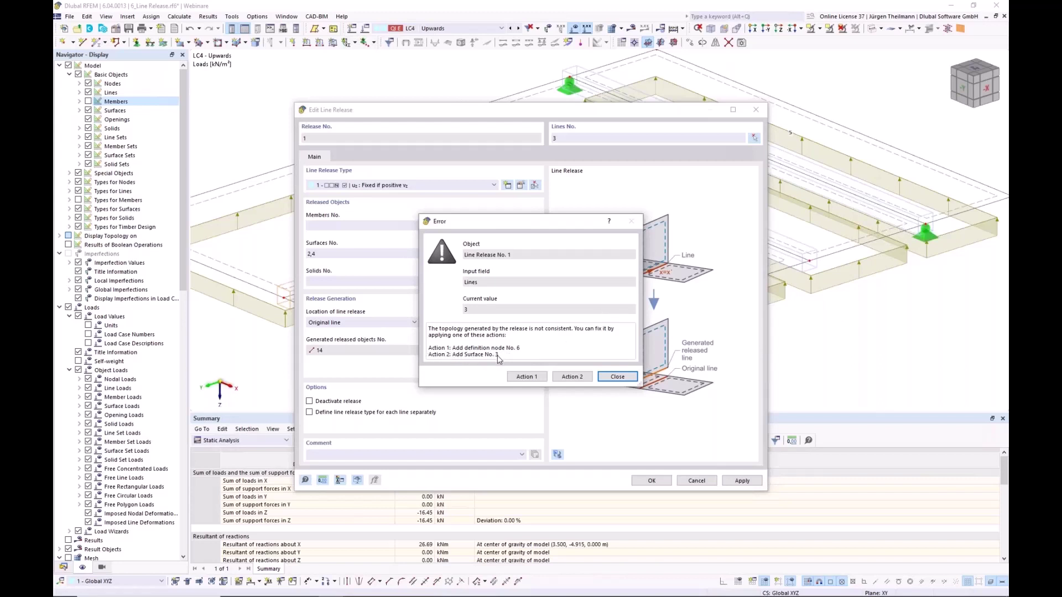
left_click(570, 376)
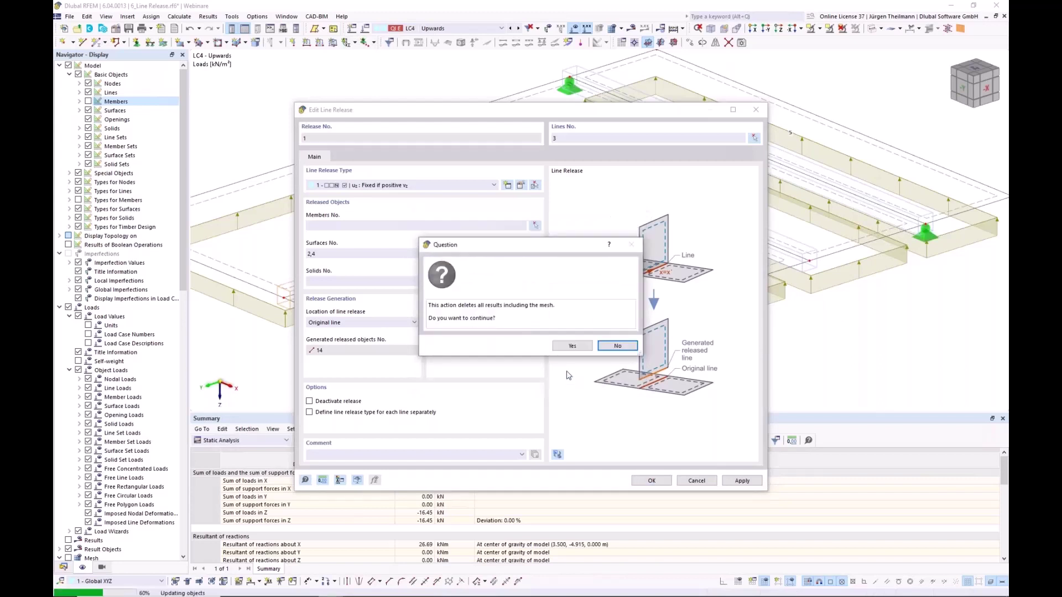
left_click(572, 346)
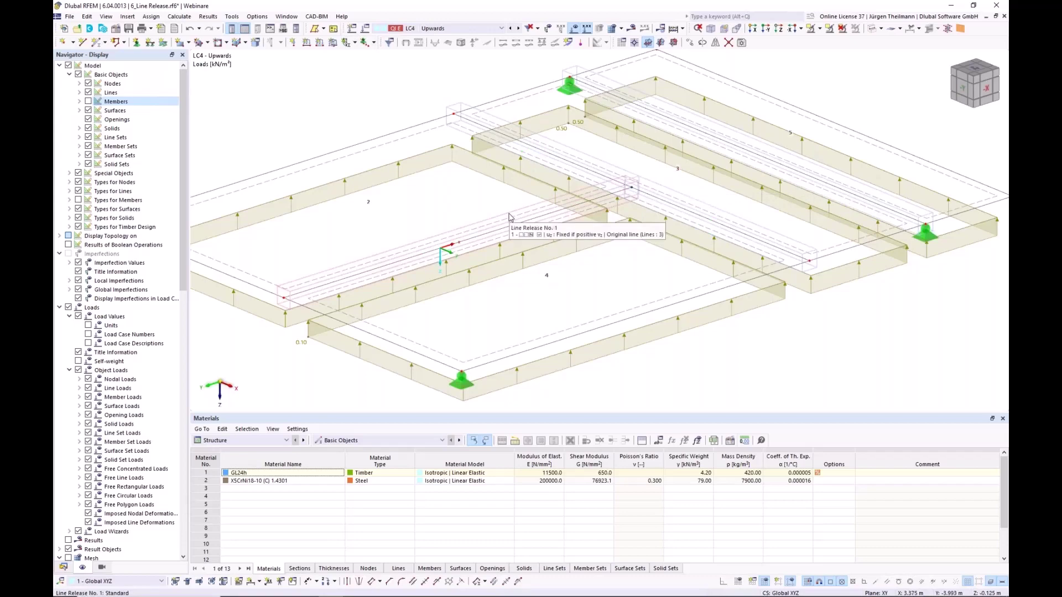
Recalculate load case LC4 Upwards and examine the global deformations with the edited line release.
scroll(510, 217, "down", 5)
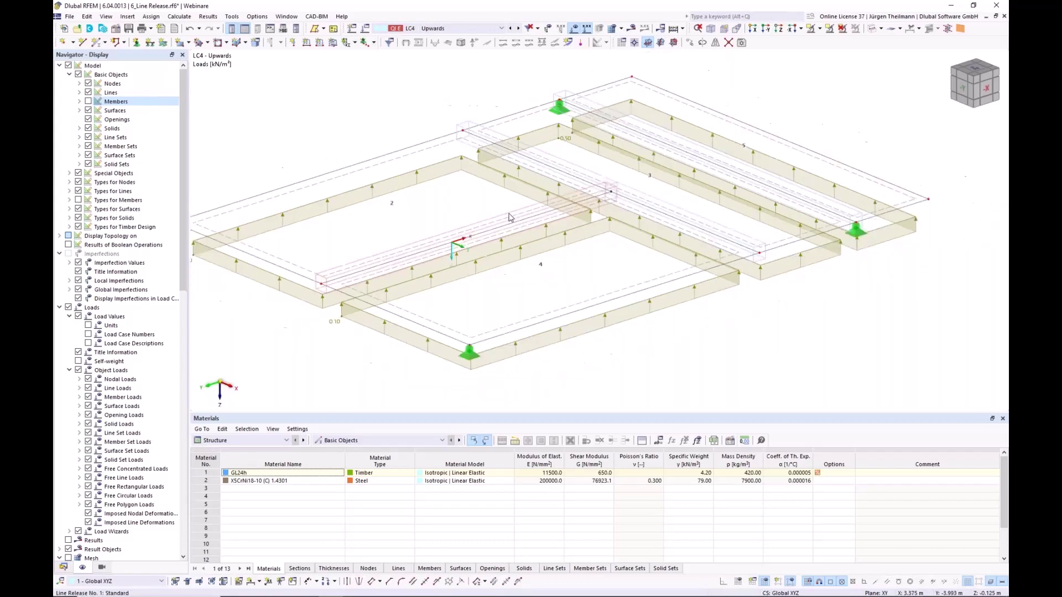
left_click(631, 28)
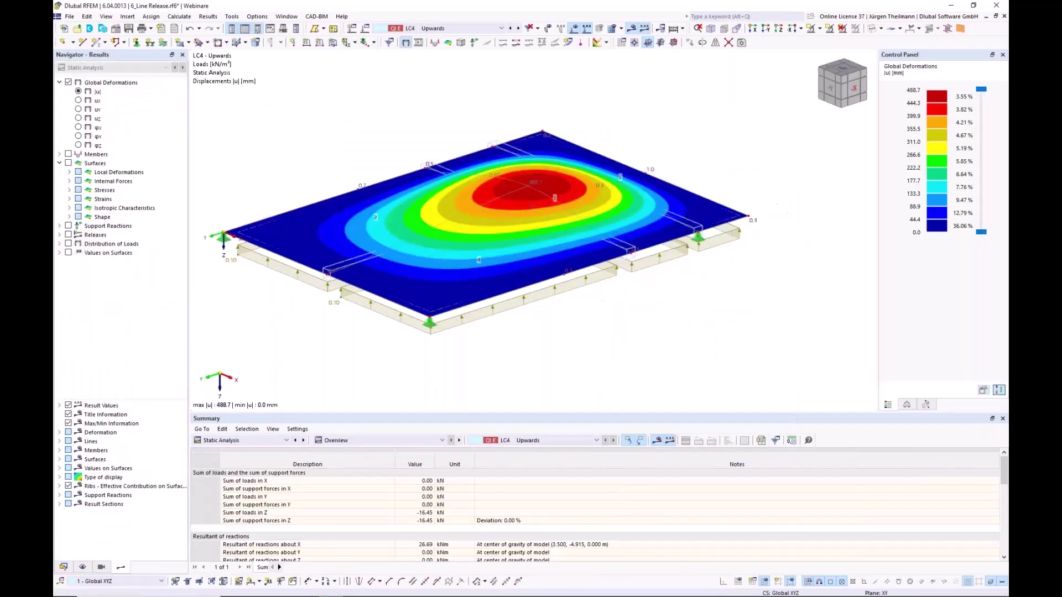
middle_click_drag(620, 336, 640, 374)
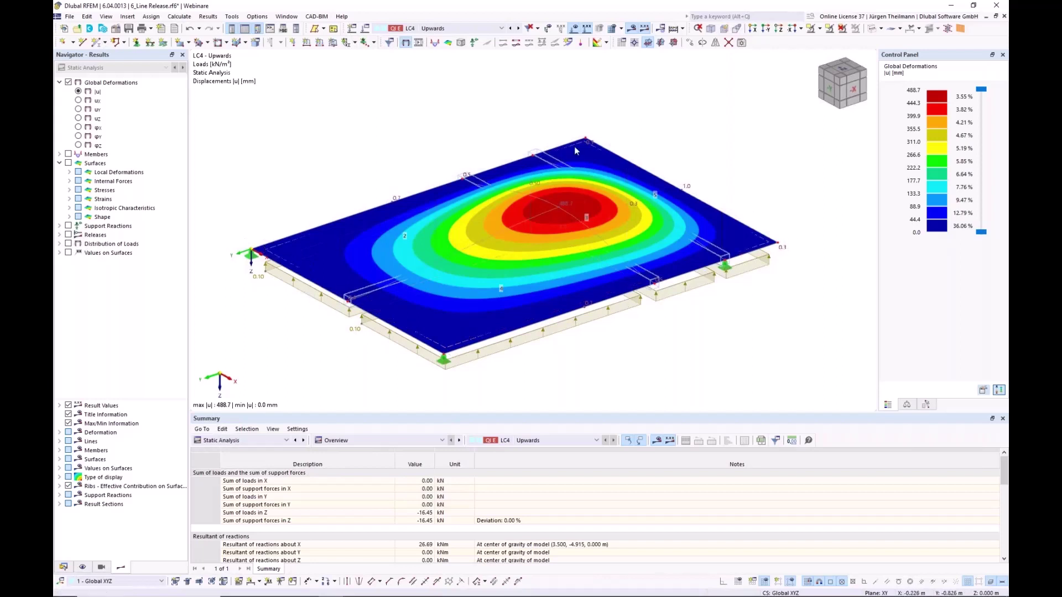
Switch to load case LC5 Downwards, show its results and examine the global deformations of the surfaces.
left_click(519, 28)
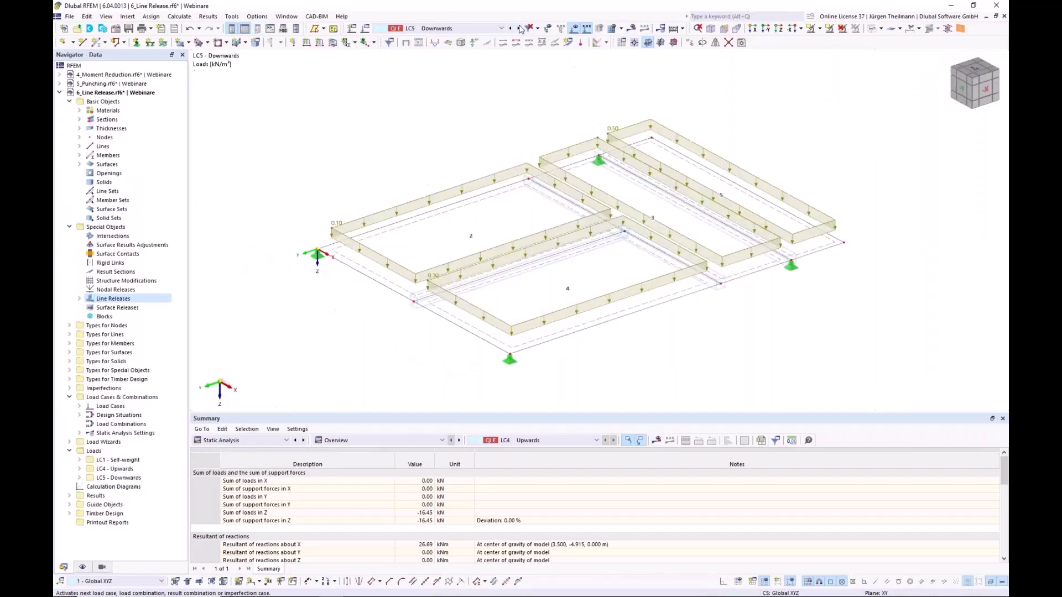
left_click(633, 29)
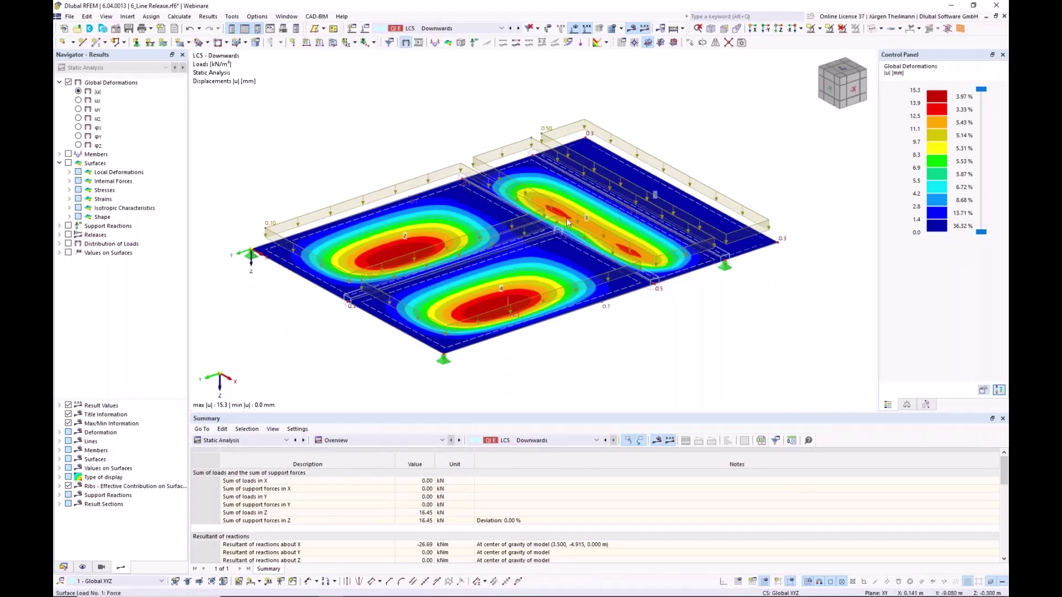
left_click(510, 28)
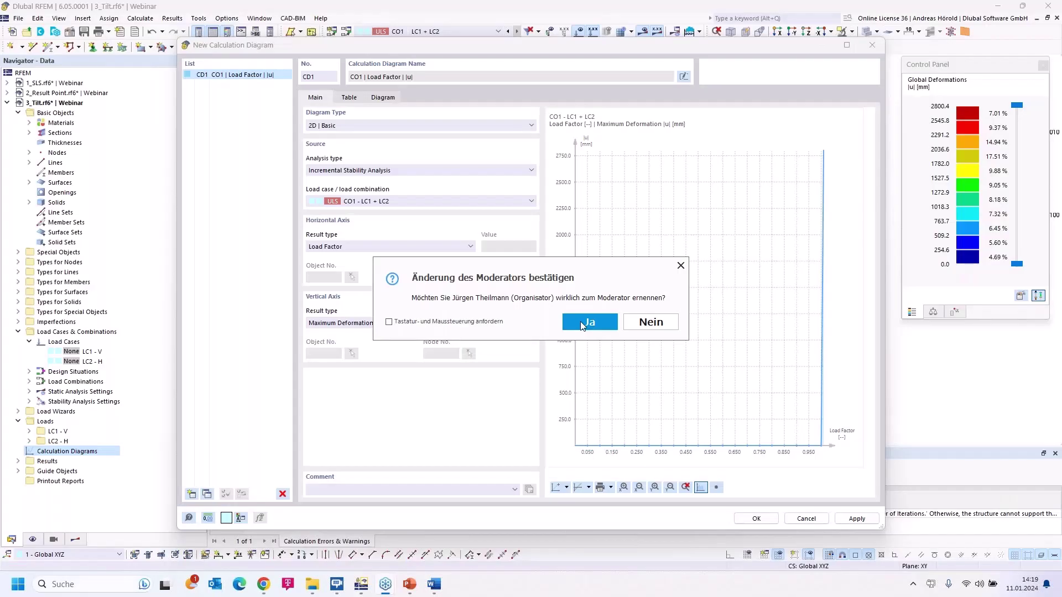
Confirm the change of webinar moderator, switch to the Dlubal website in the browser and open its Webinars page.
left_click(579, 321)
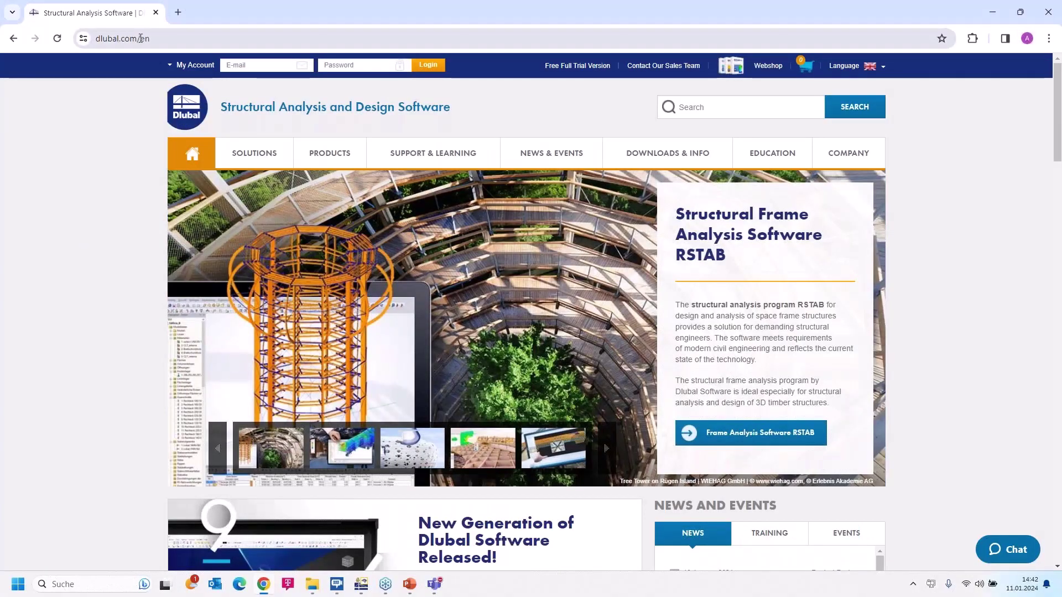
mouse_move(557, 154)
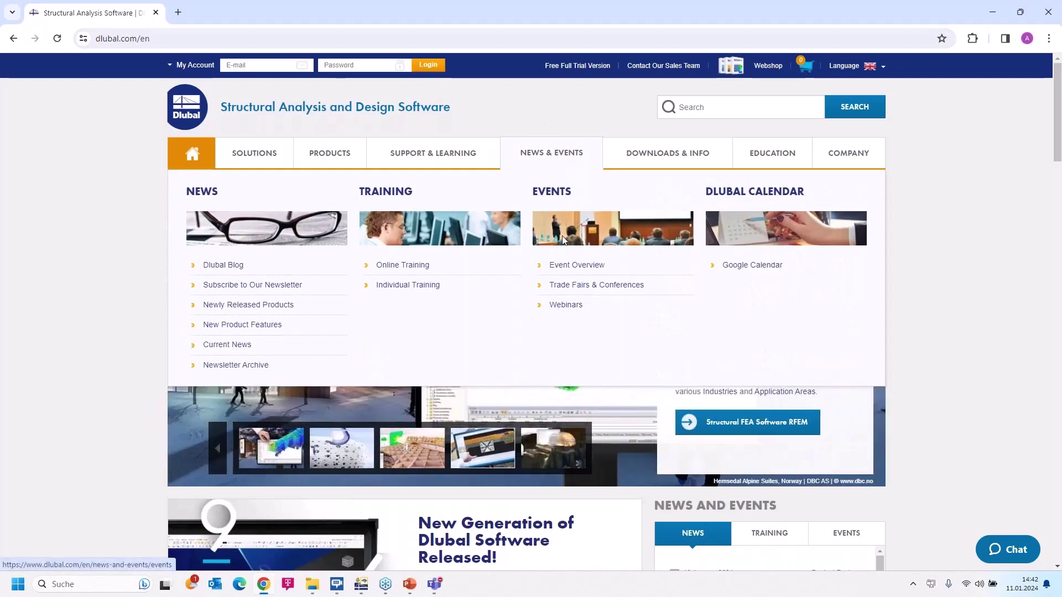
left_click(565, 305)
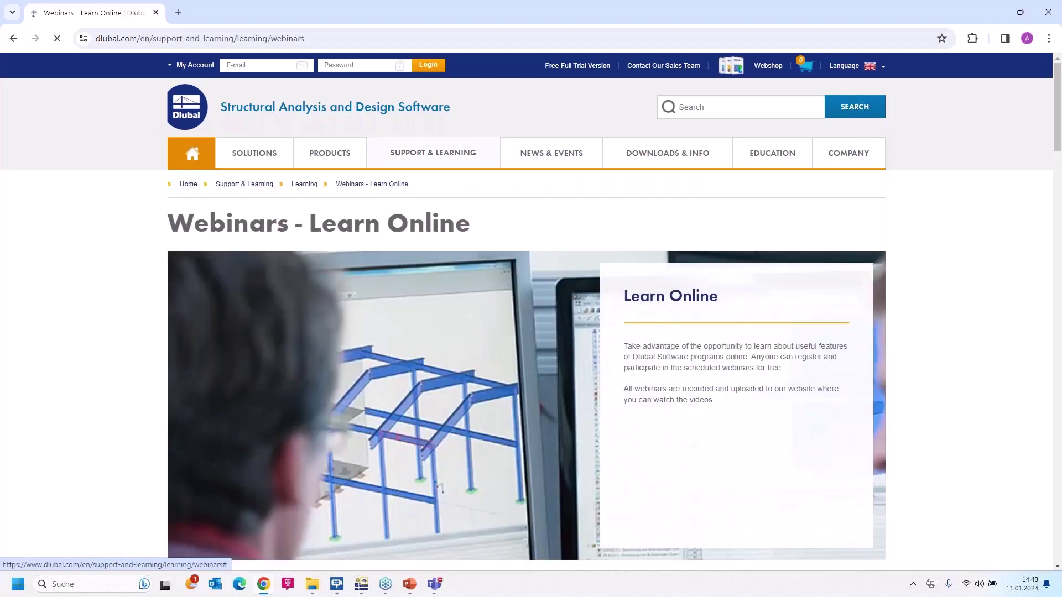
Look through the list of upcoming English webinars, including their topics and dates in January and February 2024.
scroll(551, 342, "down", 10)
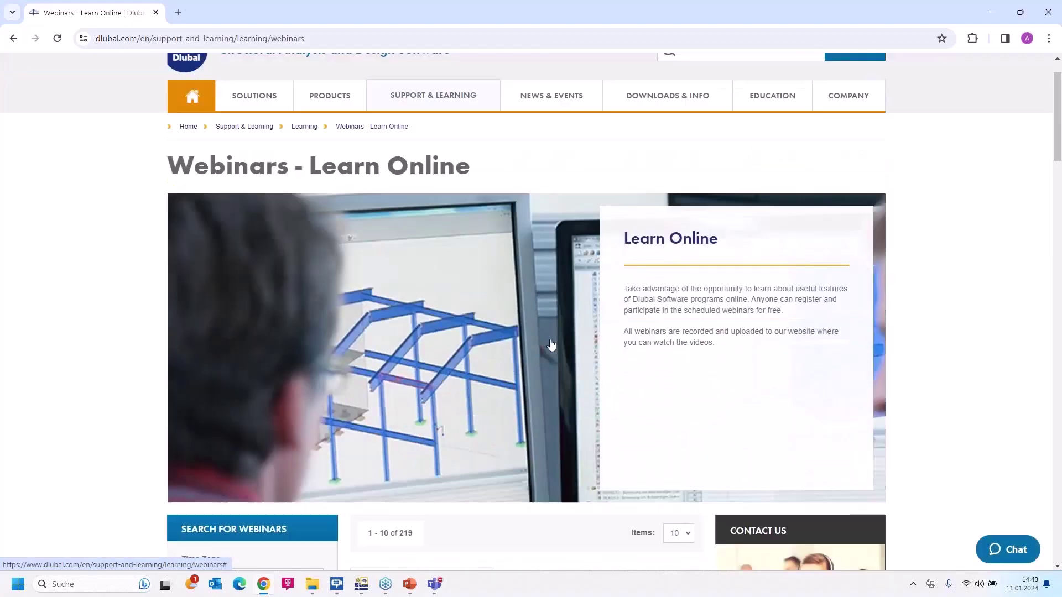
scroll(550, 342, "up", 1)
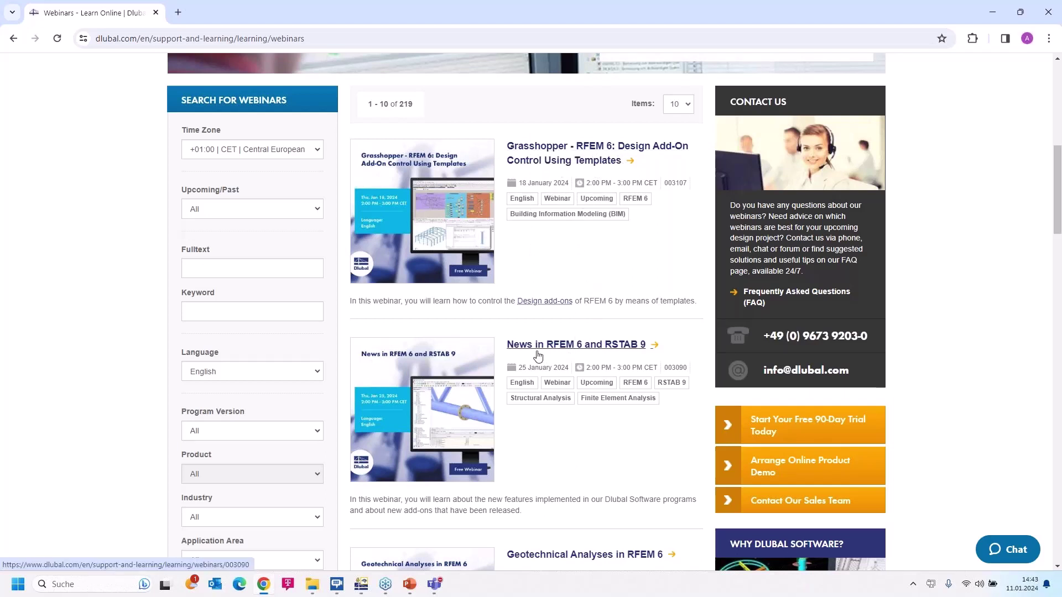
scroll(555, 367, "down", 2)
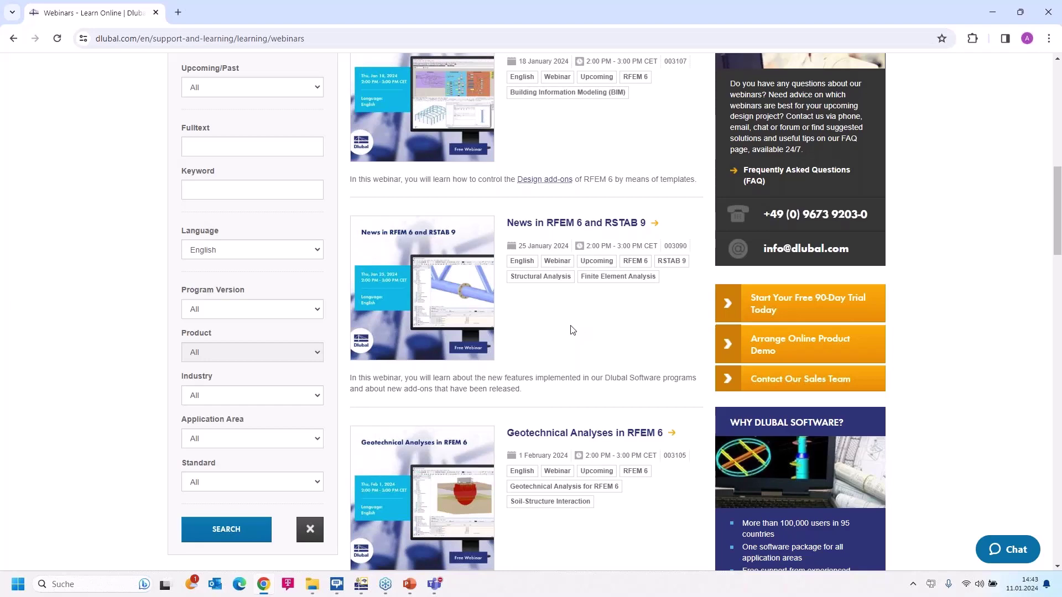
scroll(573, 330, "down", 2)
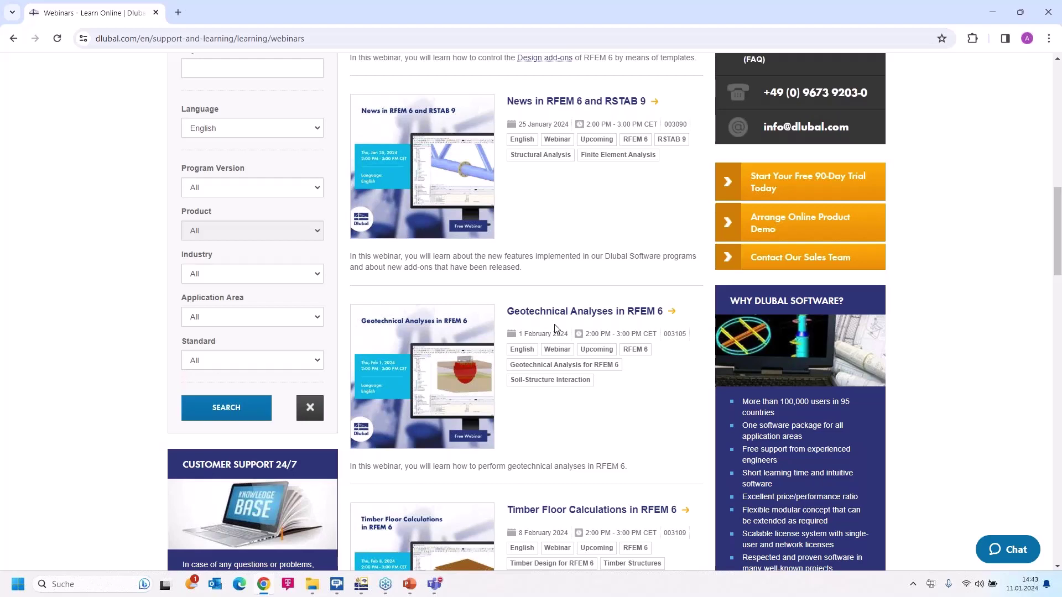
scroll(555, 330, "down", 4)
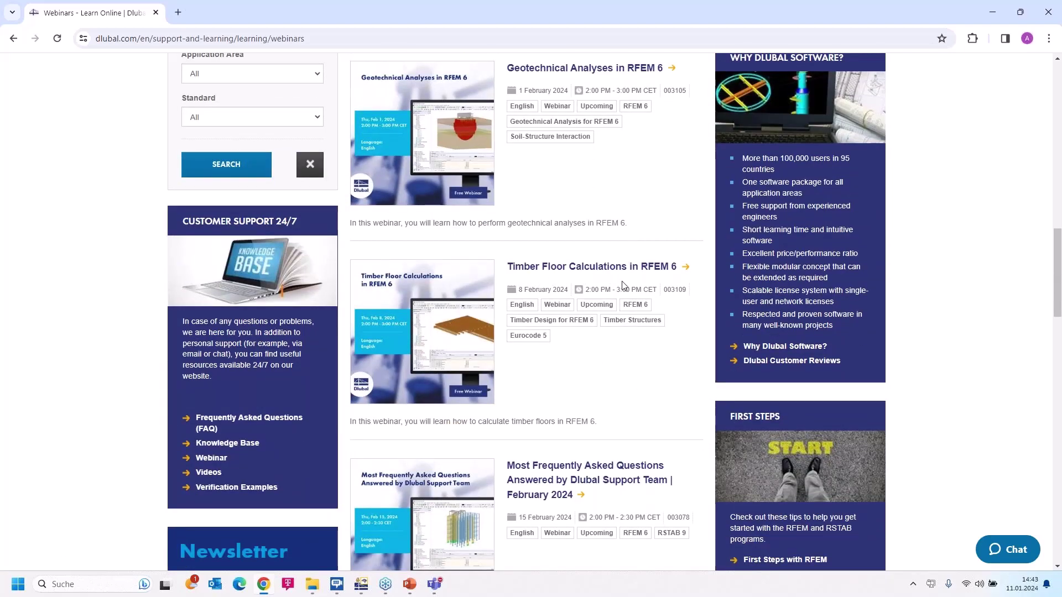
scroll(607, 280, "down", 3)
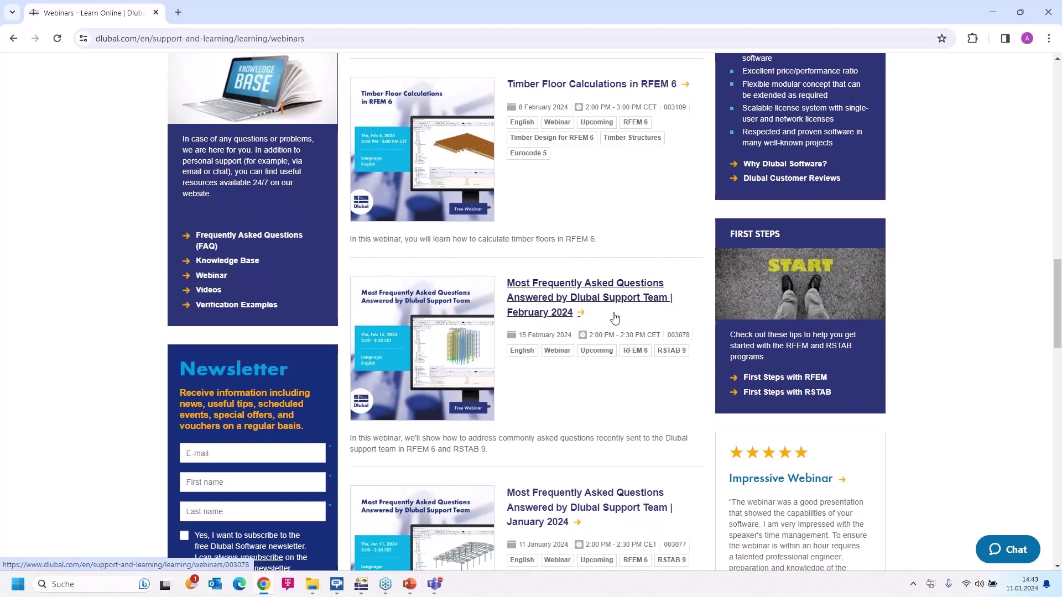
scroll(622, 316, "down", 2)
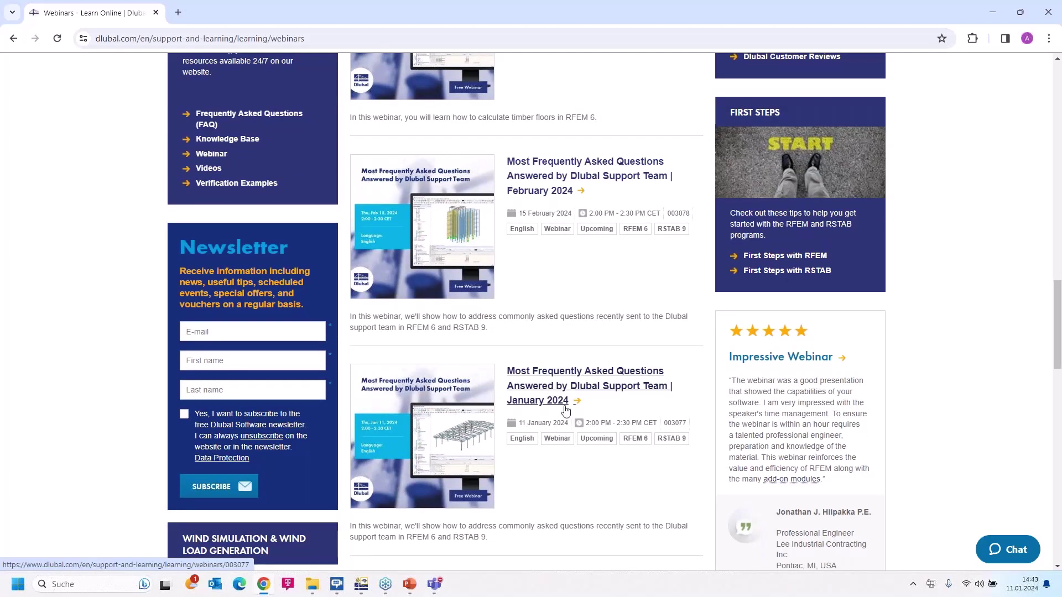
Open the January 2024 Most Frequently Asked Questions webinar and examine its recording, downloads, recommended events and models sections.
left_click(539, 391)
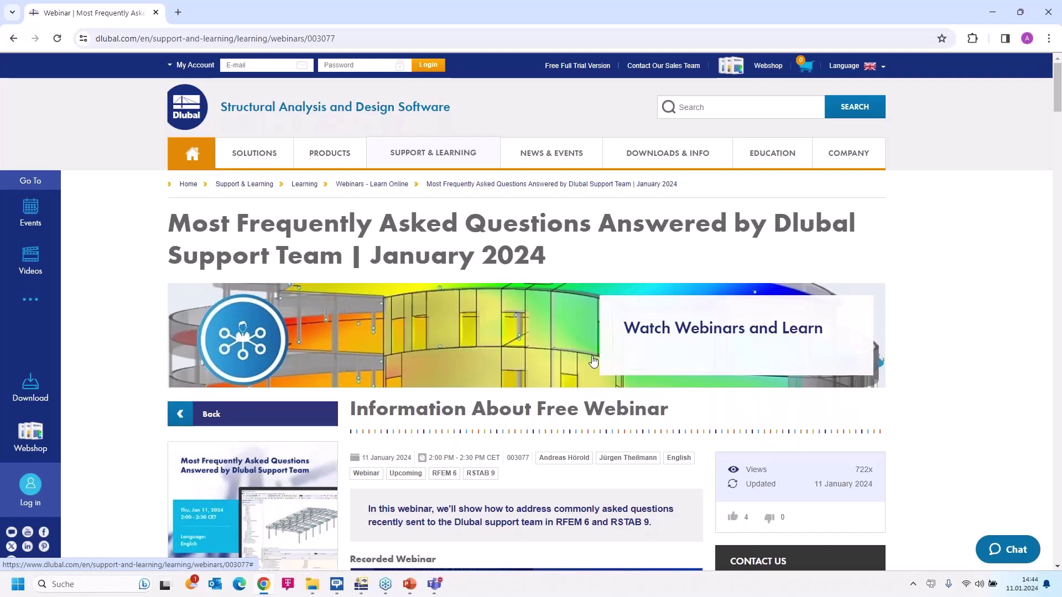
scroll(589, 347, "down", 2)
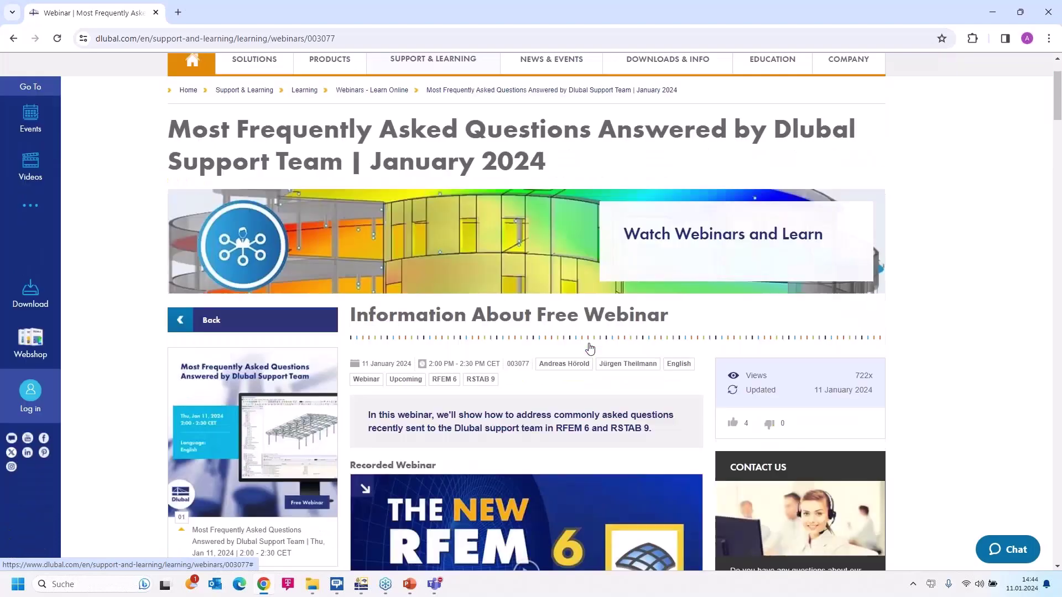
scroll(474, 382, "down", 4)
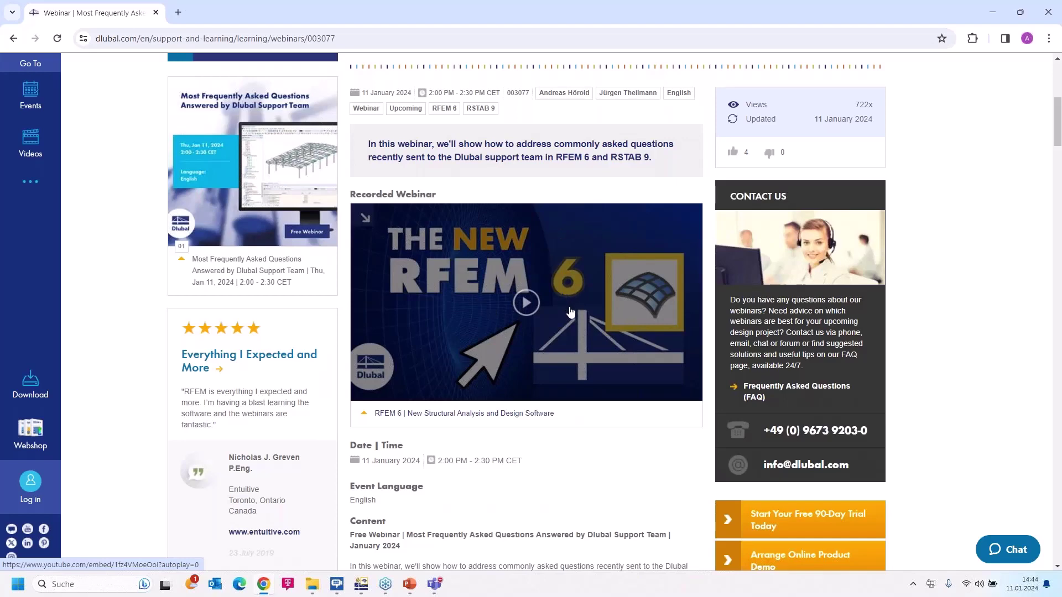
scroll(572, 311, "down", 7)
scroll(571, 311, "down", 5)
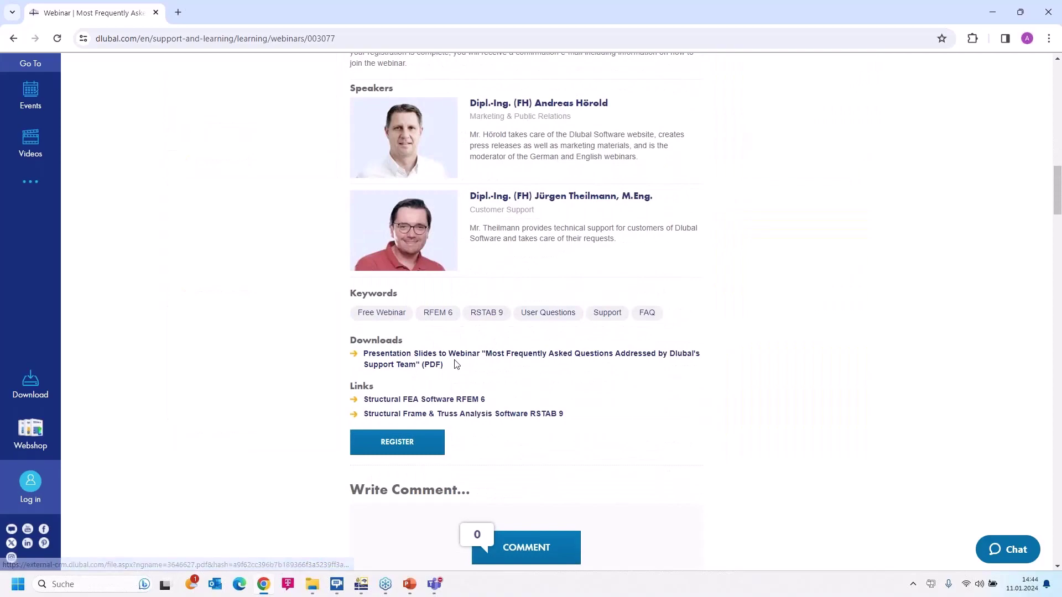
scroll(437, 362, "down", 10)
scroll(570, 175, "down", 18)
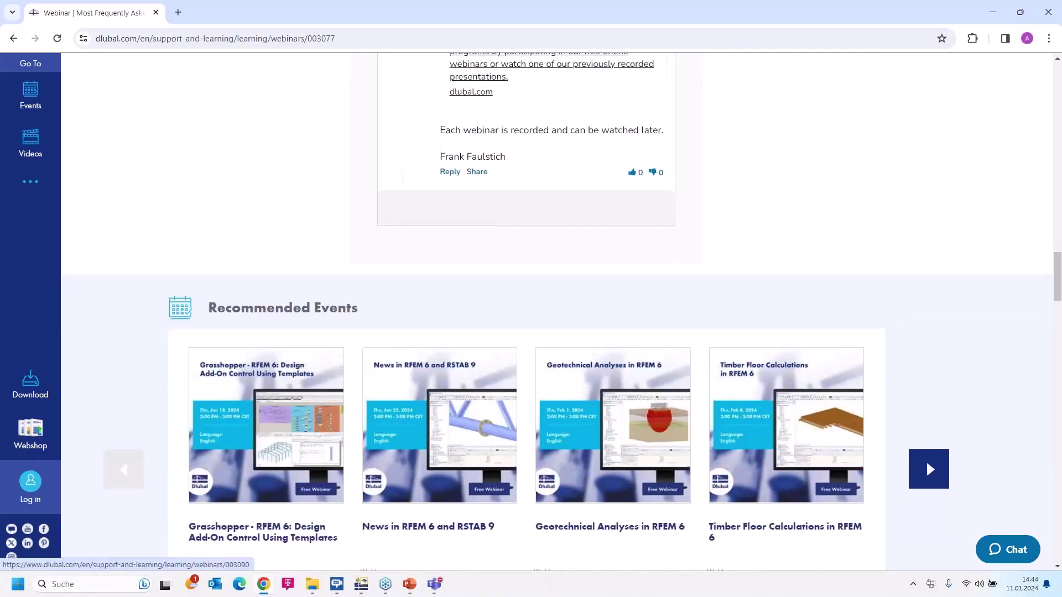
scroll(453, 360, "down", 4)
scroll(527, 353, "up", 3)
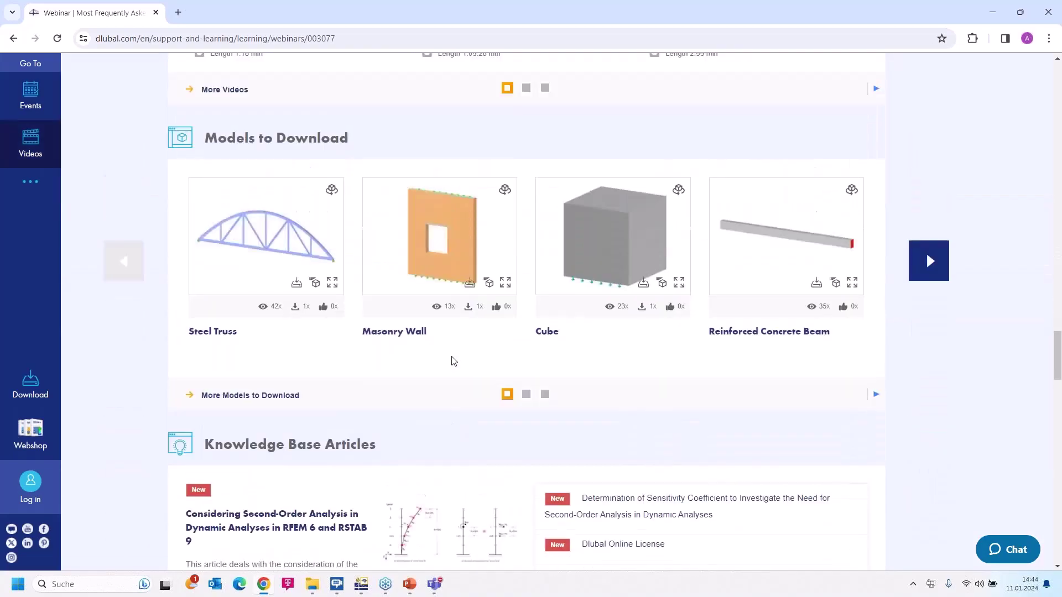